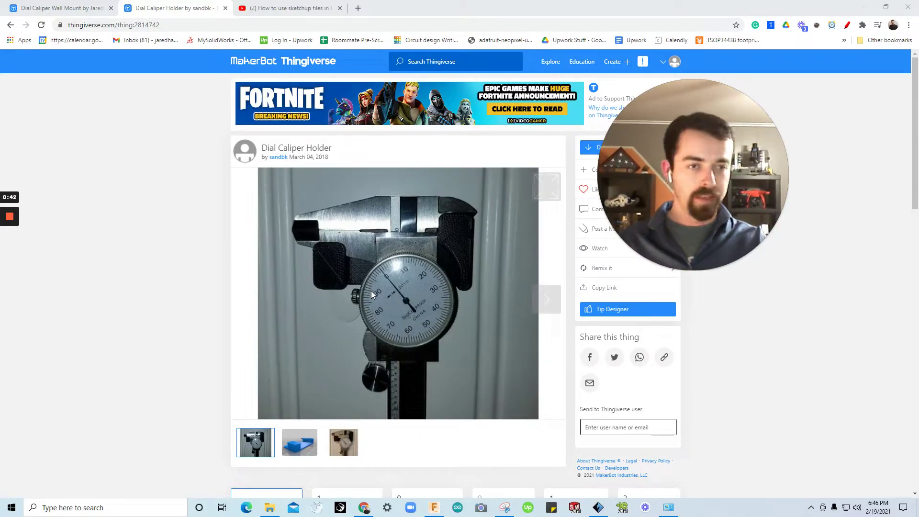
Step: Review the Dial Caliper Holder's model preview and the photo on the Dial Caliper Wall Mount page on Thingiverse
left_click(298, 447)
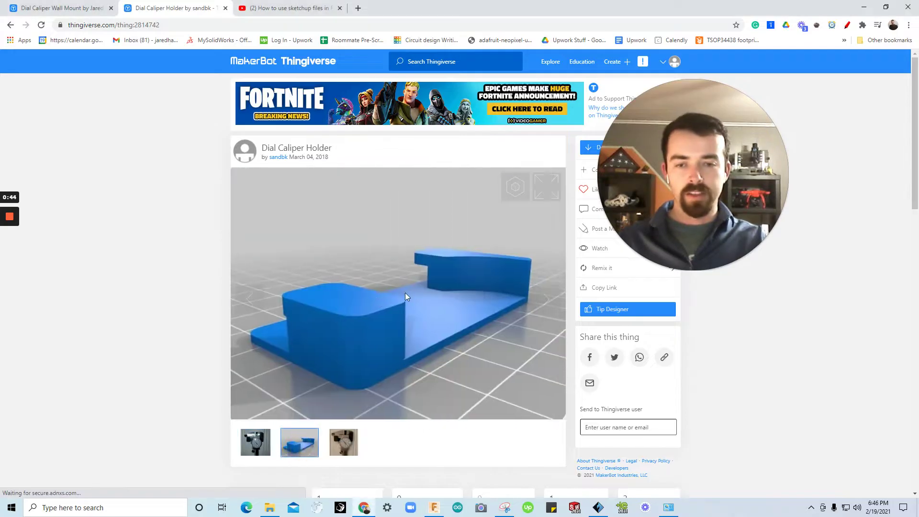
left_click(76, 10)
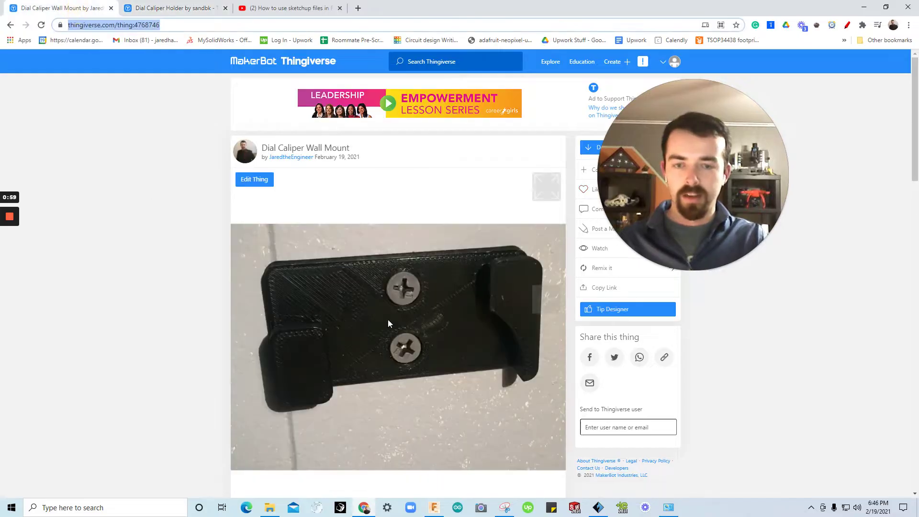
scroll(412, 295, "down", 2)
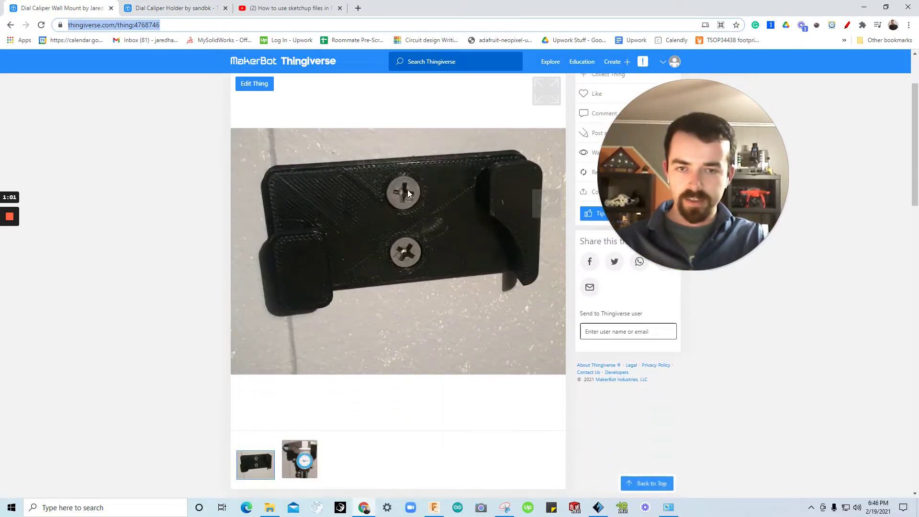
scroll(400, 246, "down", 2)
scroll(387, 213, "up", 3)
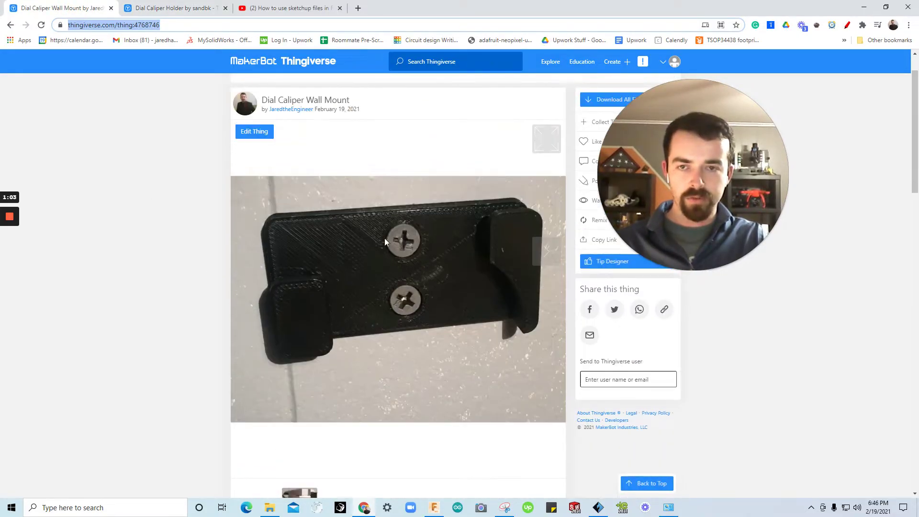
left_click(199, 24)
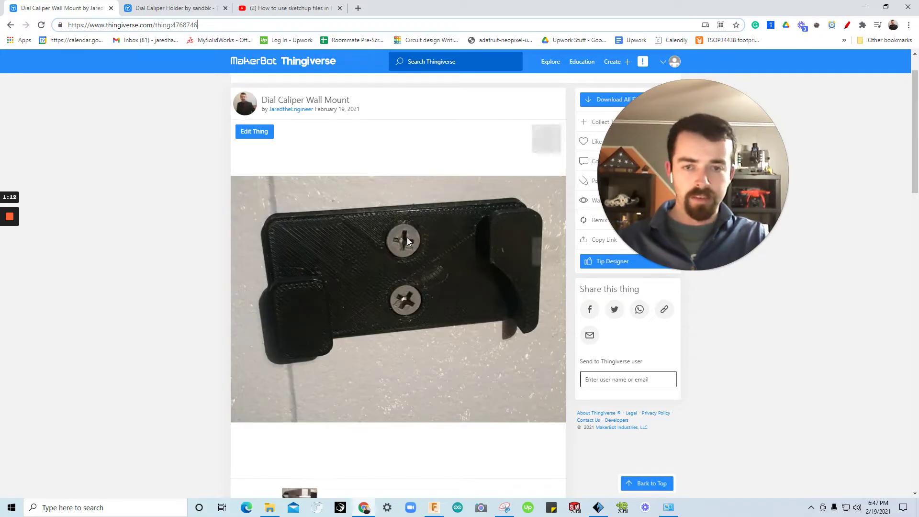
left_click_drag(198, 25, 73, 24)
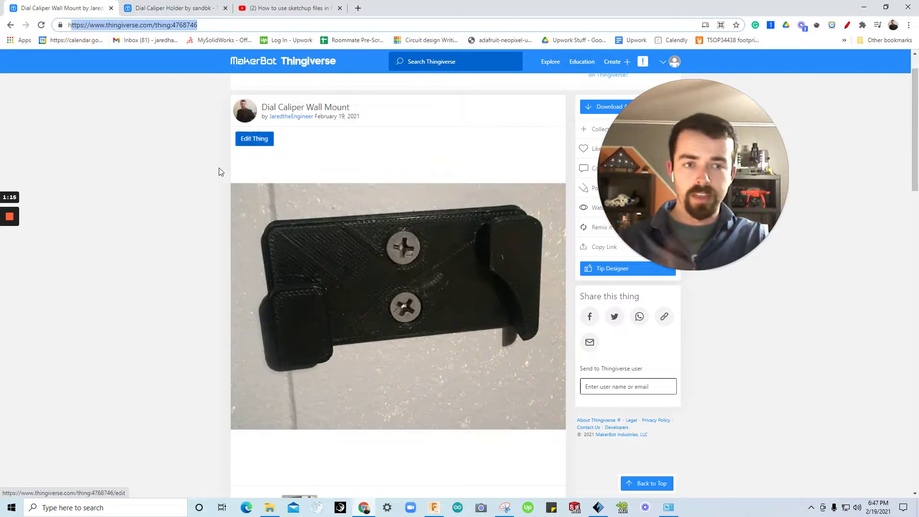
left_click(189, 230)
scroll(196, 233, "down", 3)
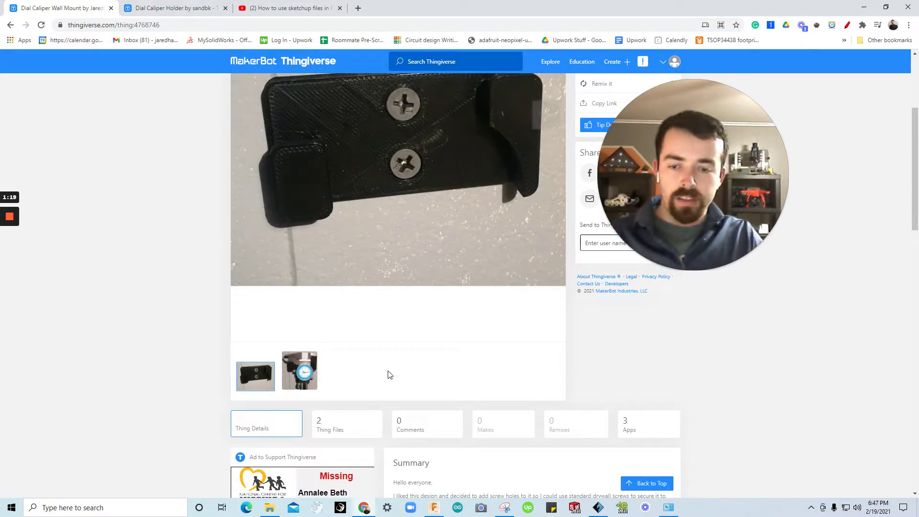
Step: Switch to Fusion 360 and inspect the caliper holder model with its two countersunk screw holes
mouse_move(431, 512)
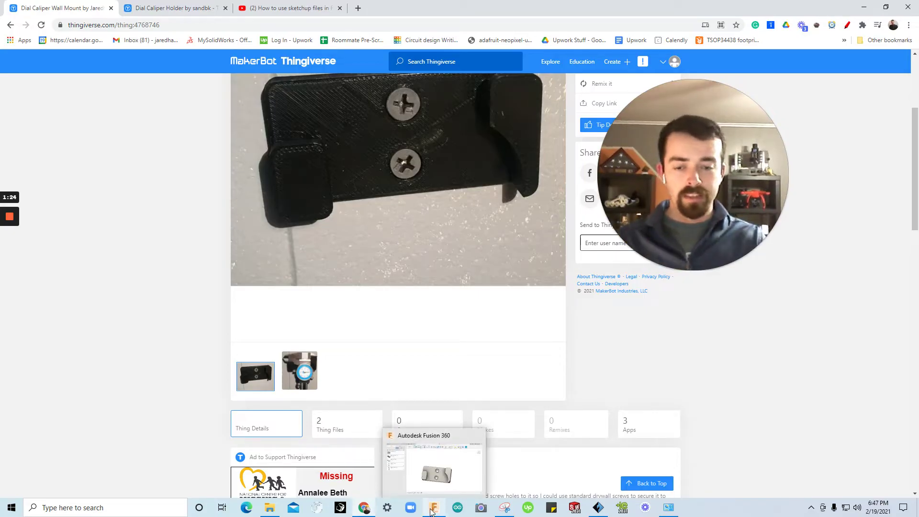
left_click(431, 511)
left_click(531, 167)
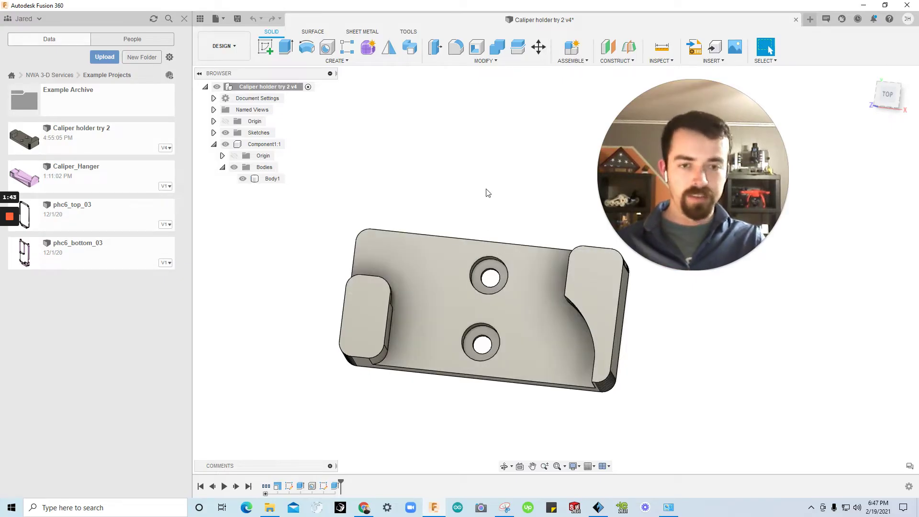
middle_click_drag(487, 193, 472, 230, "shift")
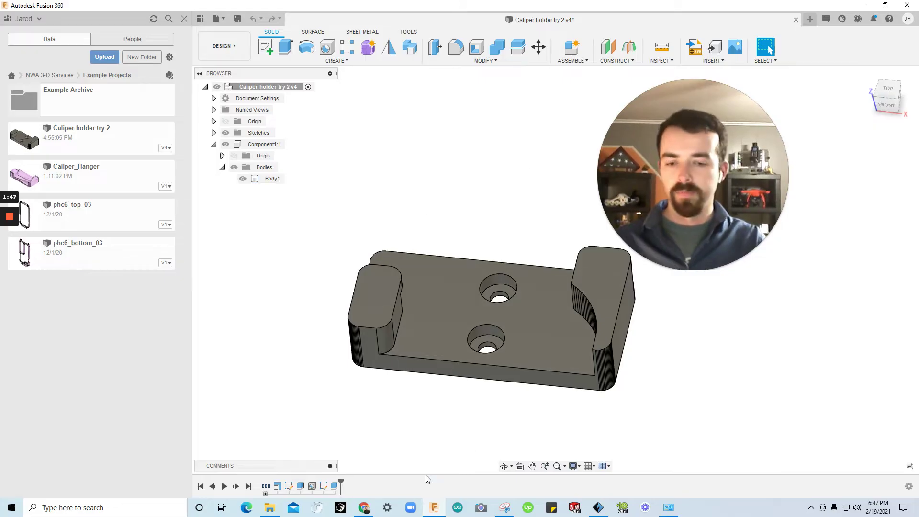
Step: Switch to the browser and review the YouTube page "How to use sketchup files in Fusion 360, repair, render, animate, export" and its comments
left_click(364, 509)
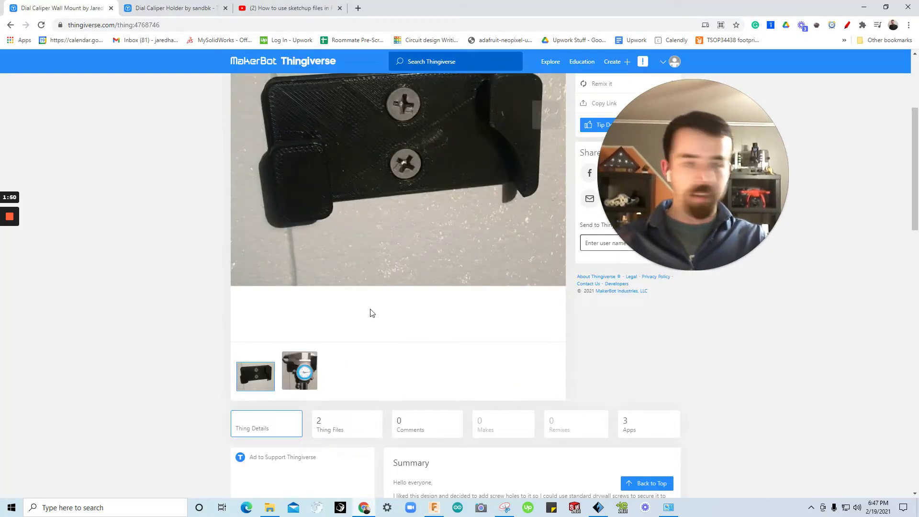
left_click(170, 14)
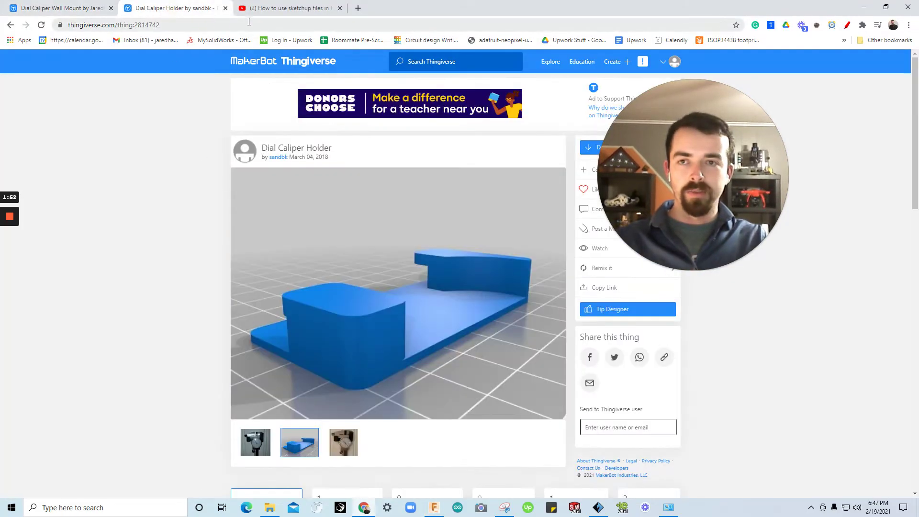
left_click(275, 10)
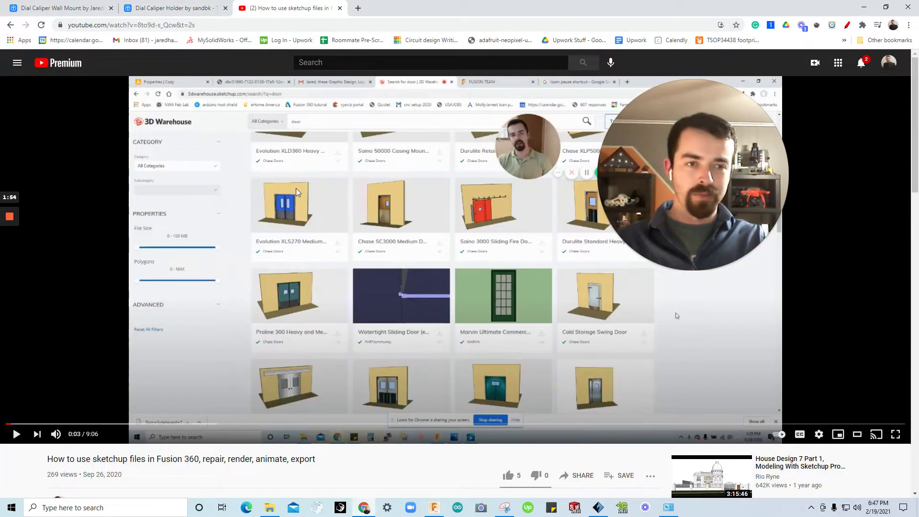
scroll(225, 288, "down", 1)
scroll(270, 277, "up", 1)
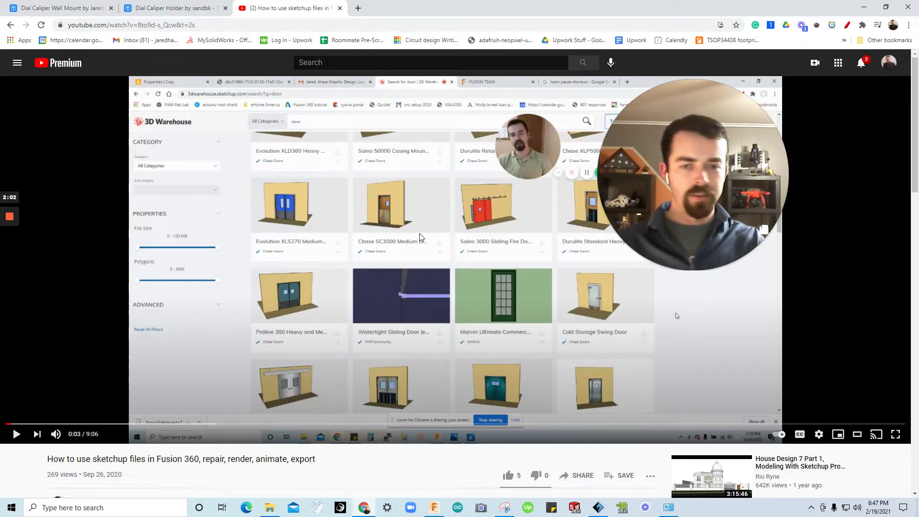
scroll(360, 218, "down", 2)
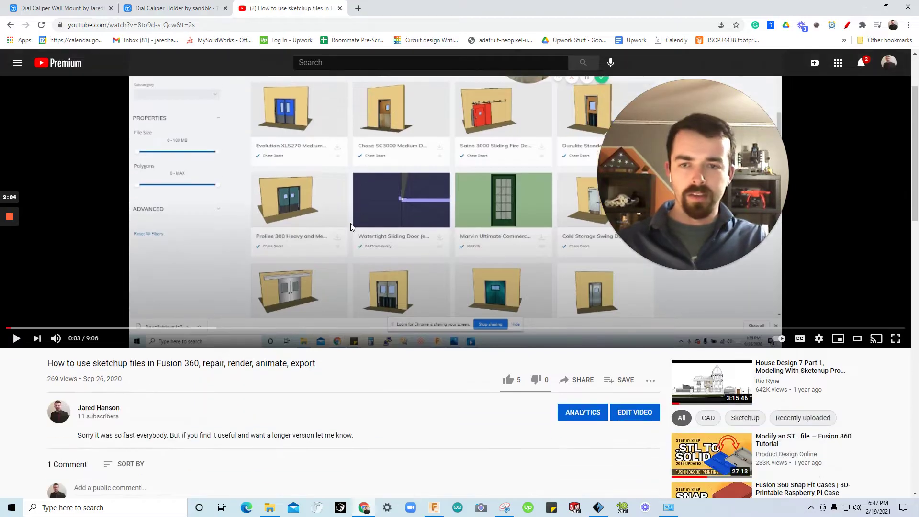
scroll(346, 226, "down", 1)
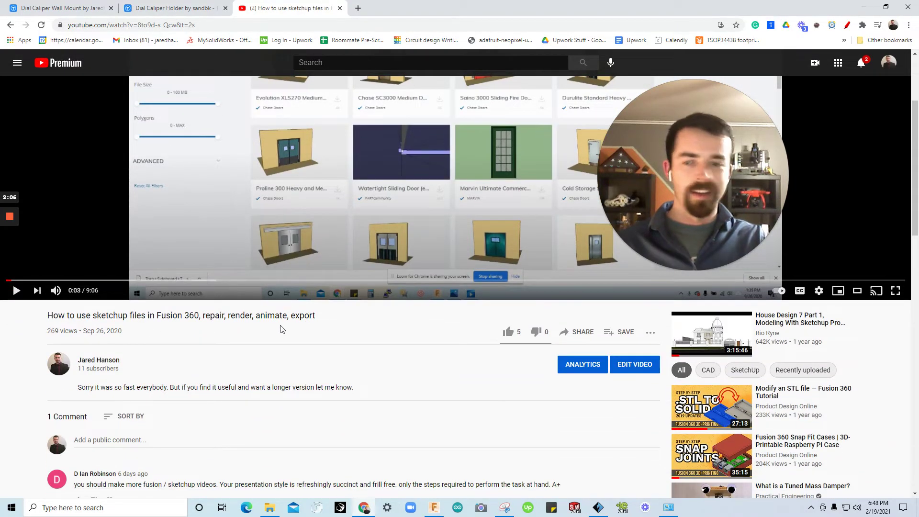
scroll(354, 262, "up", 3)
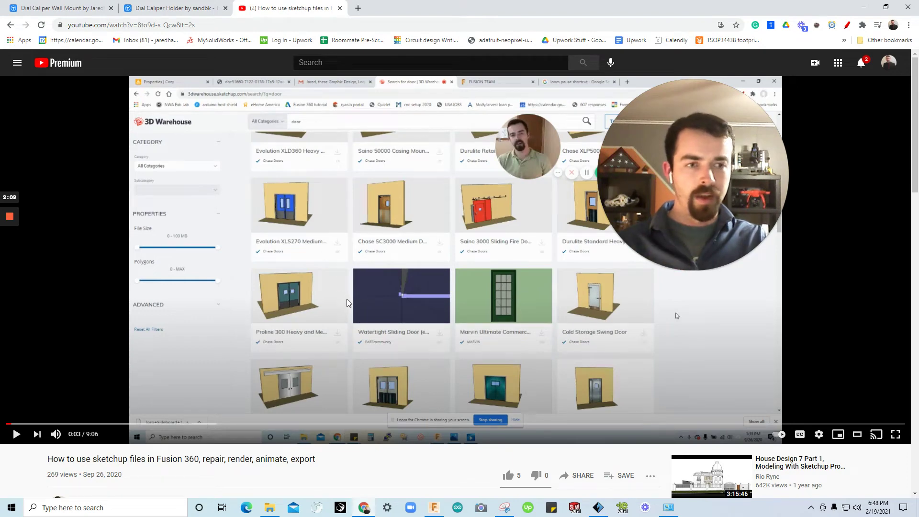
scroll(378, 304, "down", 2)
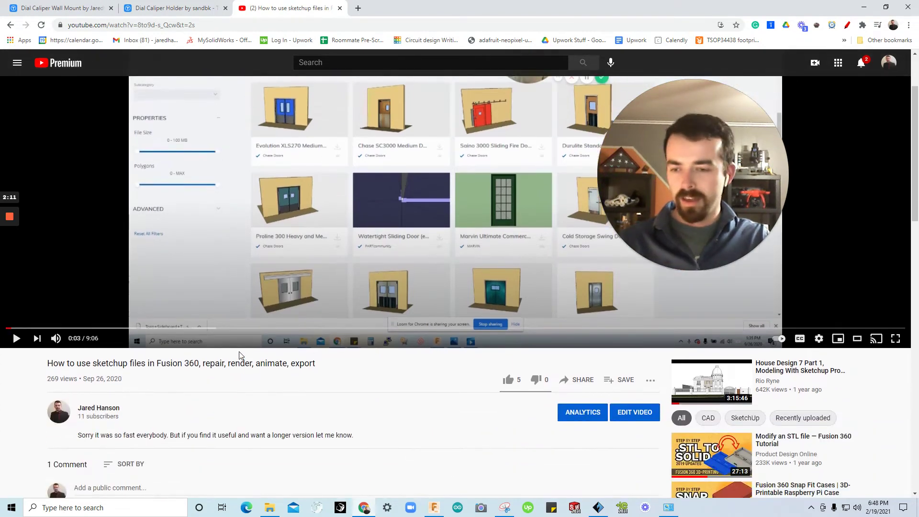
scroll(240, 355, "down", 2)
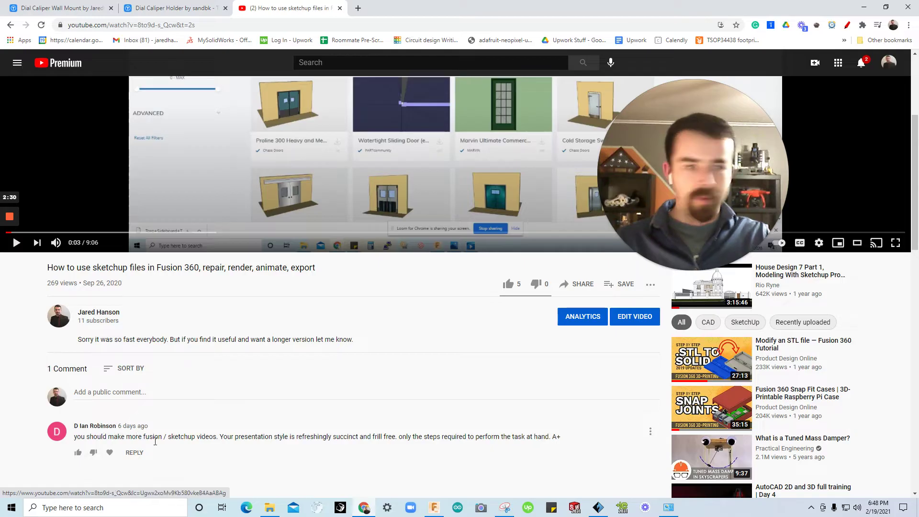
Step: Return to the Dial Caliper Holder page on Thingiverse and download all of its files
left_click(194, 9)
left_click_drag(651, 171, 814, 134)
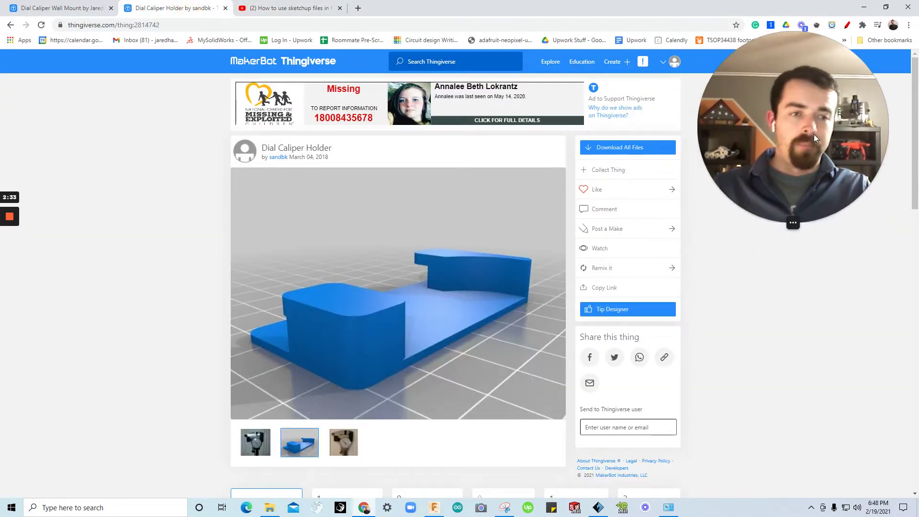
left_click(778, 236)
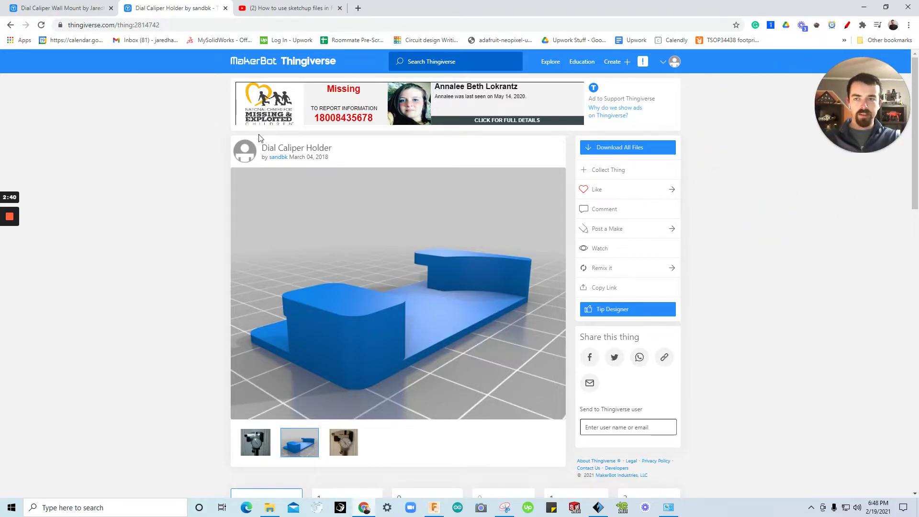
left_click(620, 150)
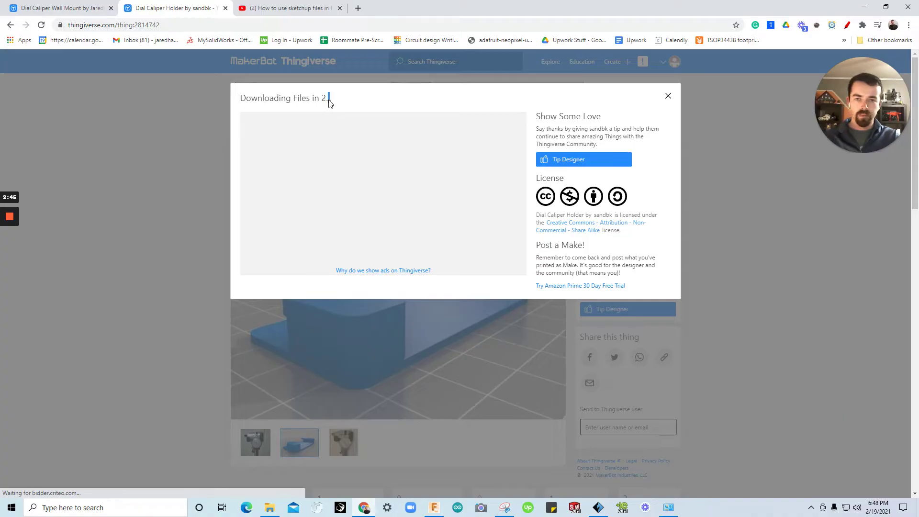
left_click_drag(330, 98, 253, 99)
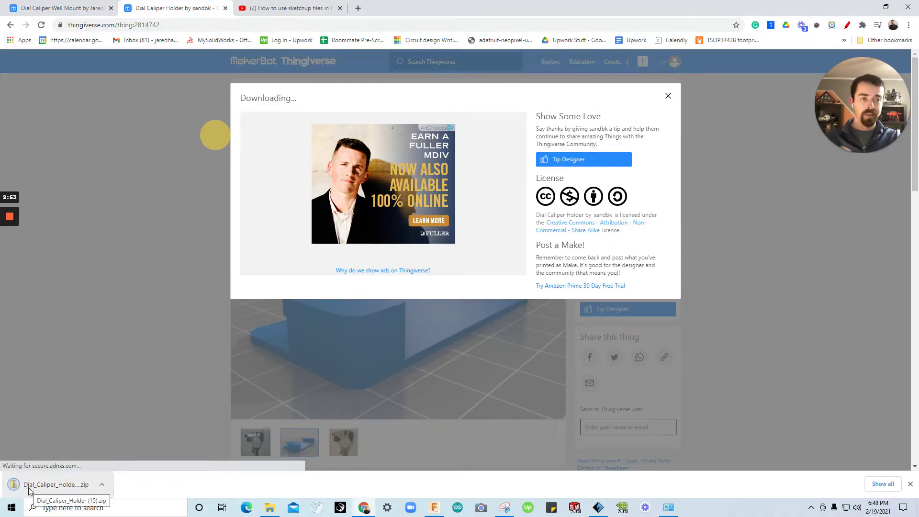
Step: Open the files folder in the downloaded Dial_Caliper_Holder archive and try to copy Caliper_Hanger.stl to the Desktop
left_click(29, 490)
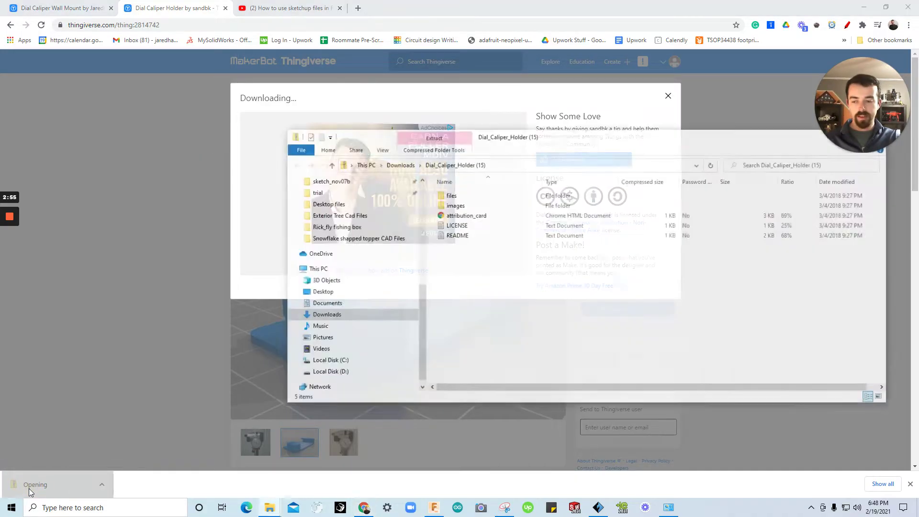
double_click(467, 196)
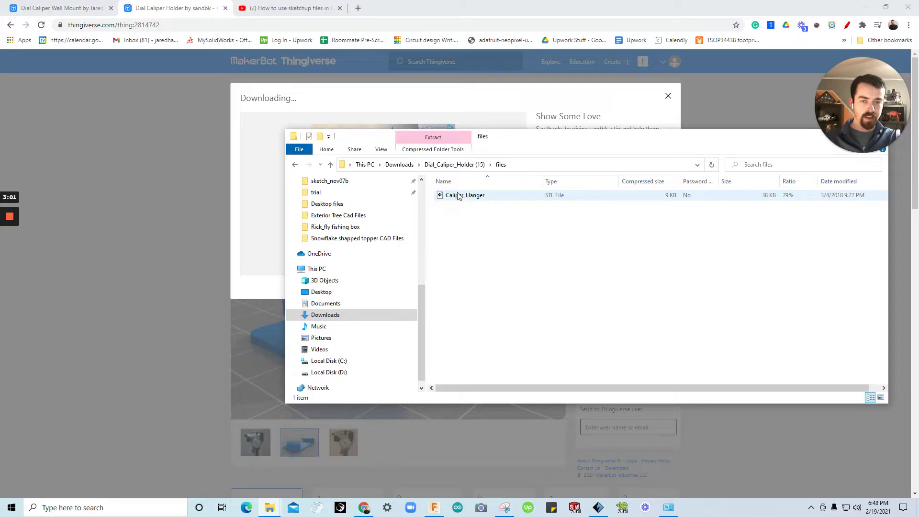
left_click_drag(459, 197, 322, 293)
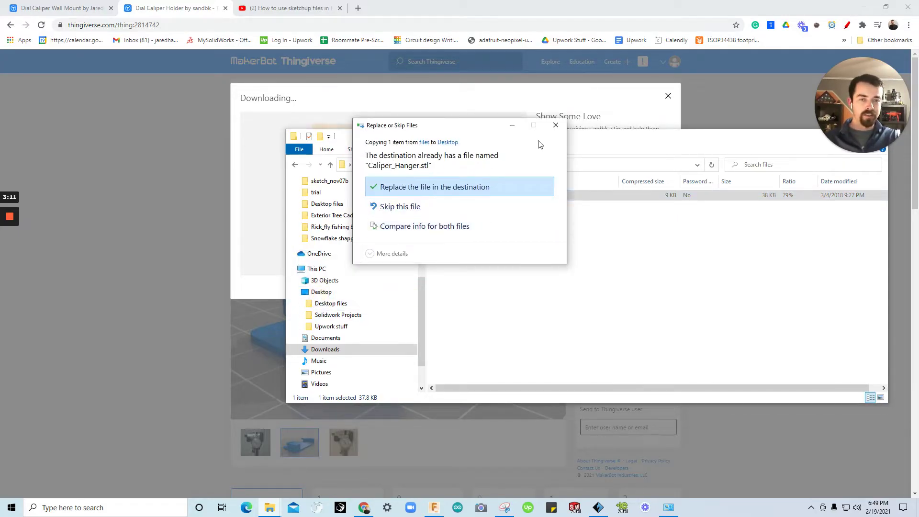
left_click(555, 125)
left_click_drag(634, 138, 482, 172)
left_click(717, 175)
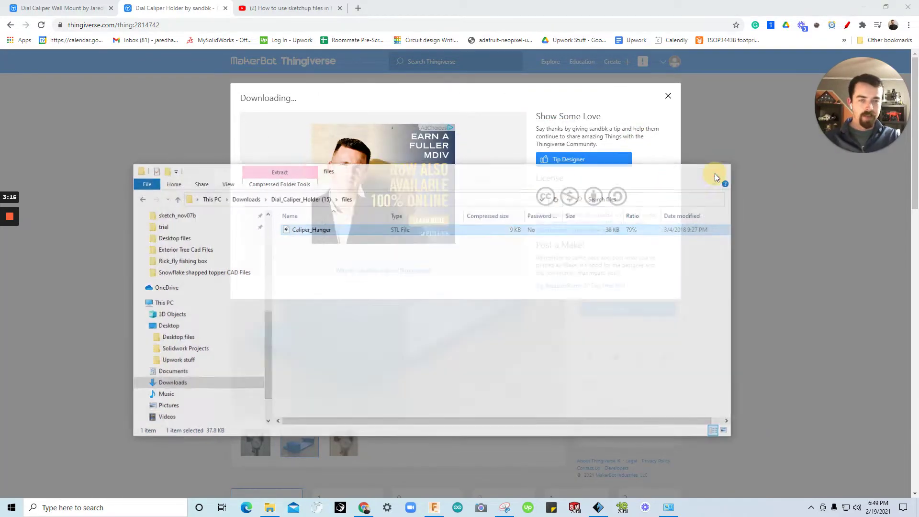
Step: Switch to Fusion 360 and create a new empty design
mouse_move(442, 512)
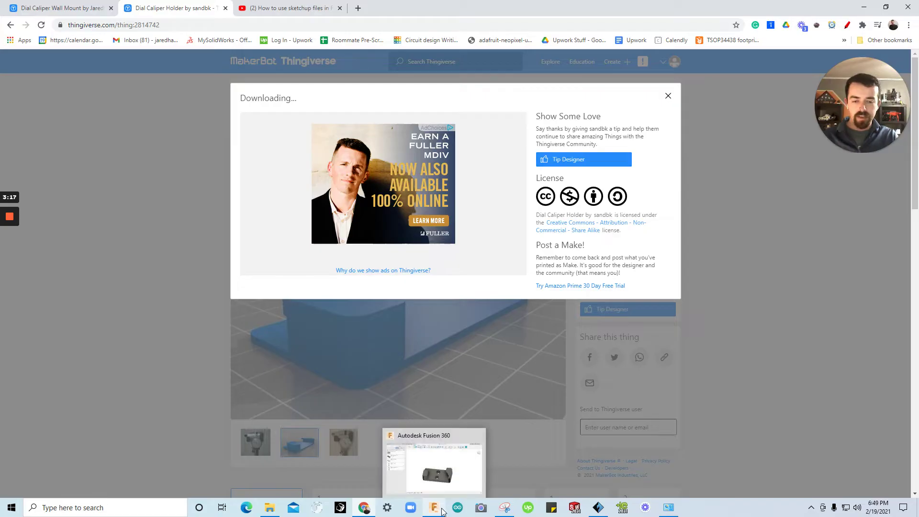
left_click(440, 513)
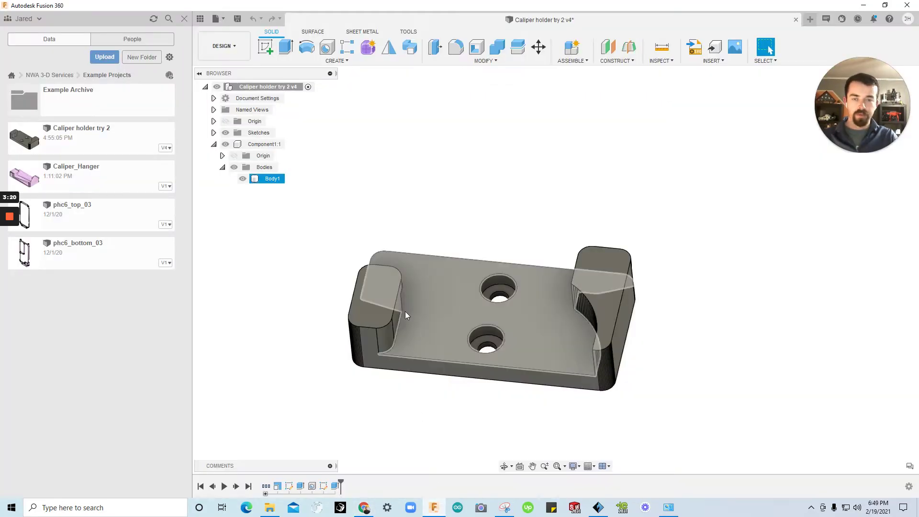
mouse_move(304, 239)
middle_mouse_down("shift")
mouse_move(310, 265)
mouse_move(418, 314)
mouse_move(377, 305)
mouse_move(369, 281)
mouse_move(413, 322)
mouse_move(427, 321)
mouse_move(421, 283)
mouse_move(602, 136)
middle_mouse_up("shift")
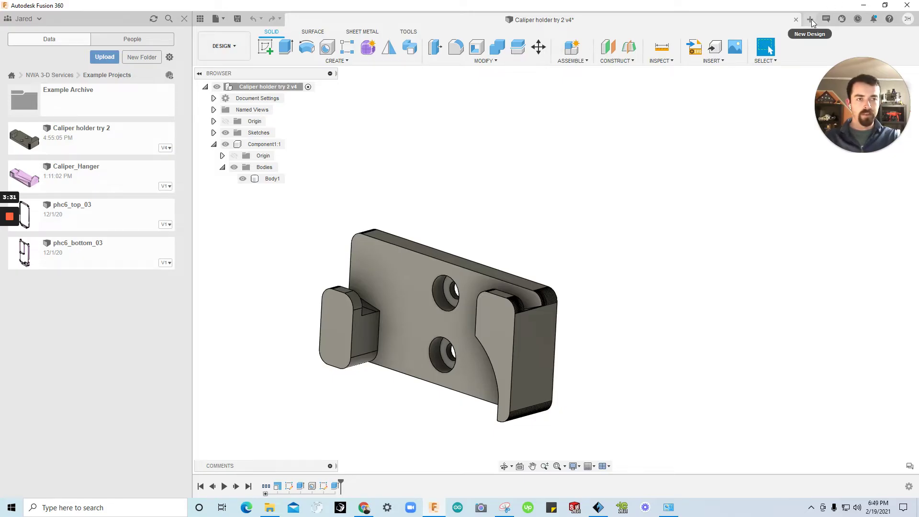
left_click(217, 19)
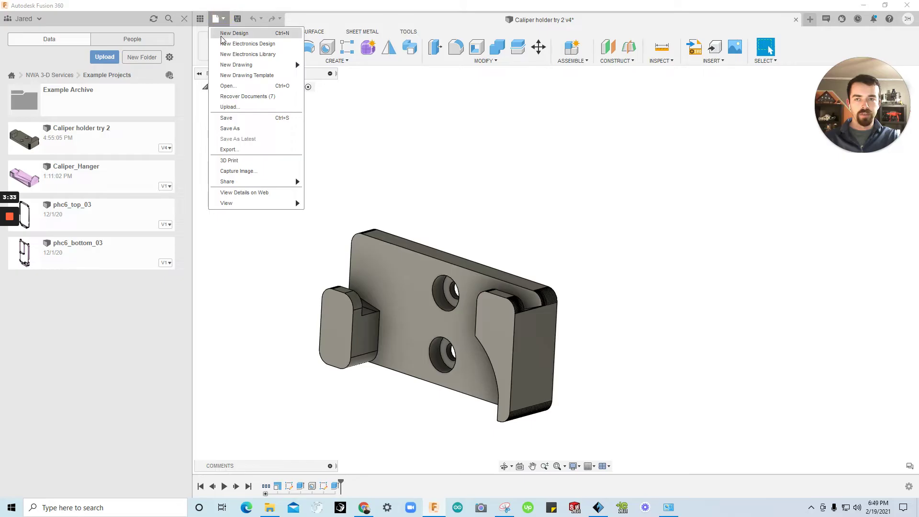
left_click(222, 36)
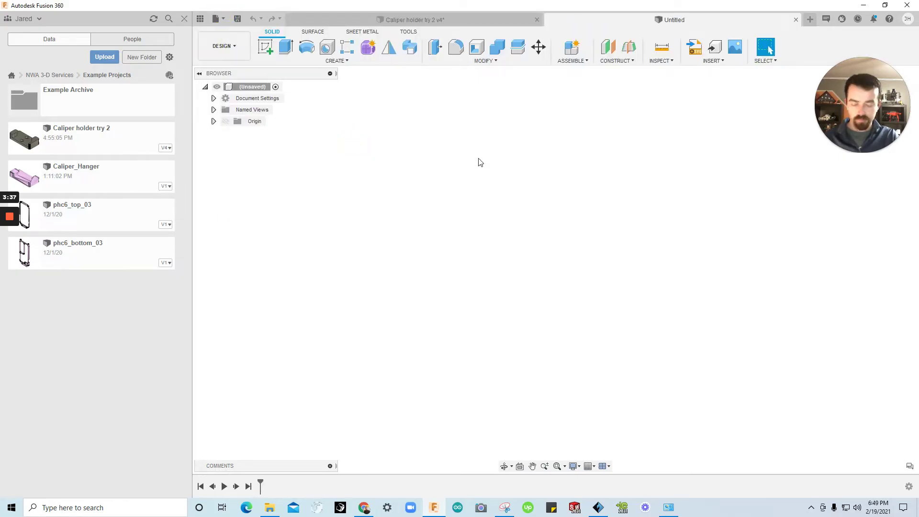
Step: Save the new design as "Caliper holder v2 remake" in the Example Projects folder
key("ctrl+s")
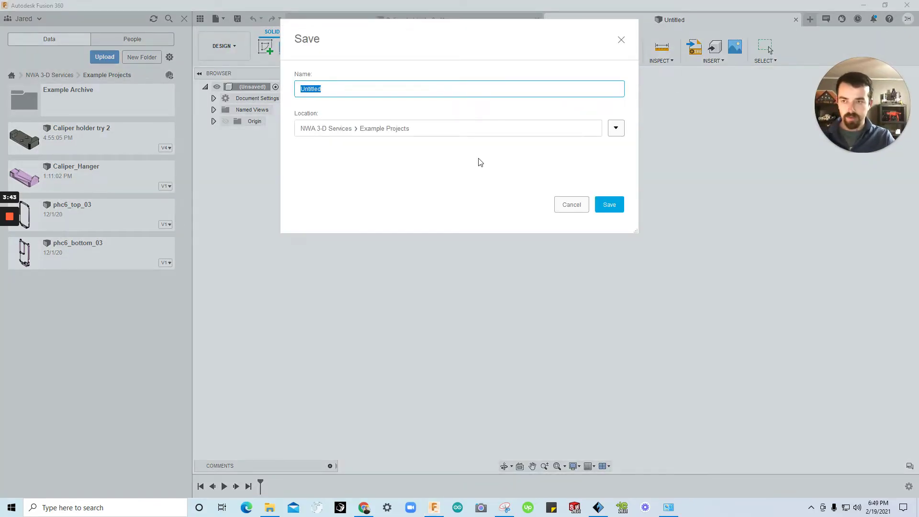
type("Caliper holder v2 remake")
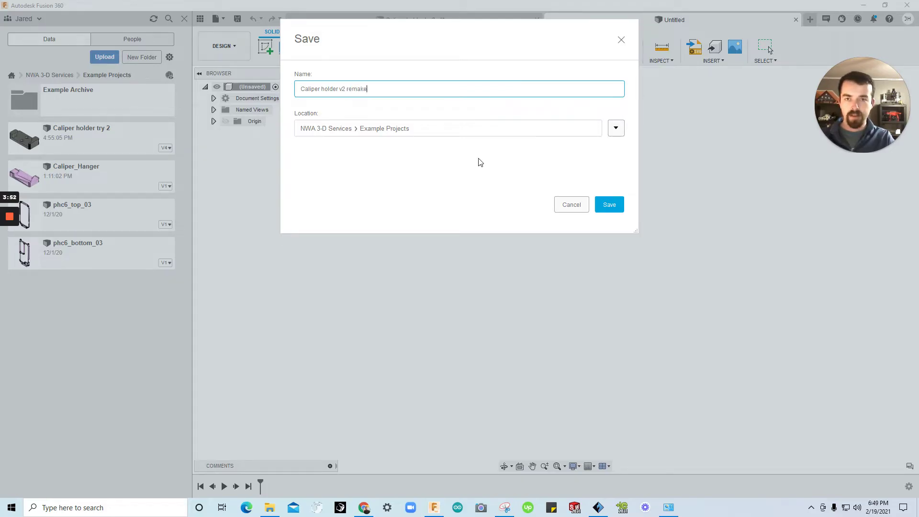
key("Return")
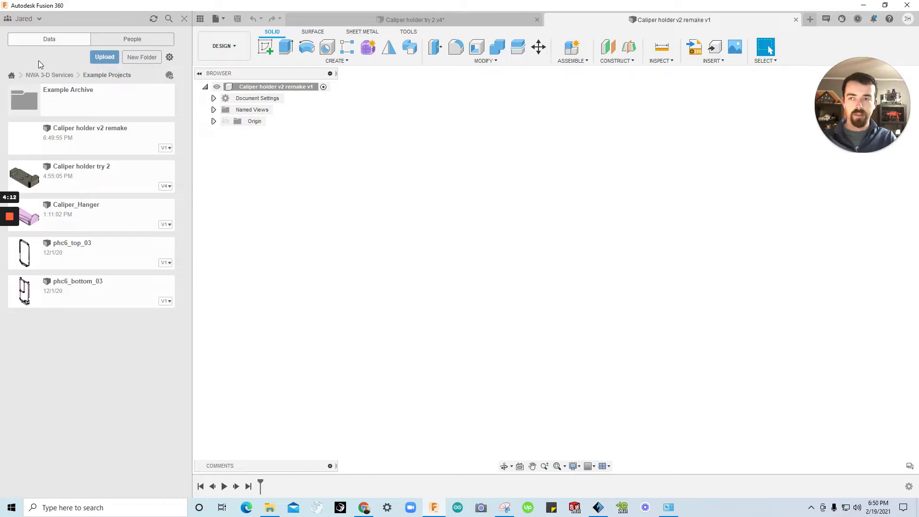
left_click(184, 18)
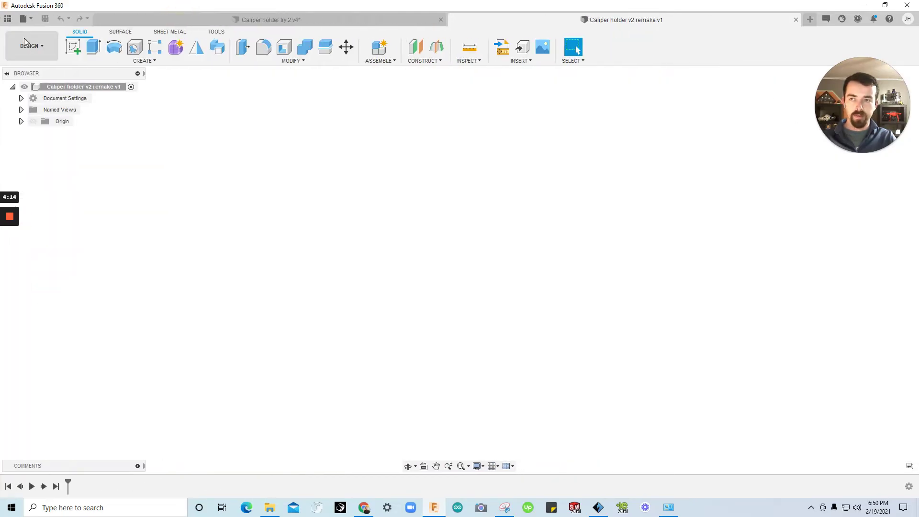
left_click(8, 19)
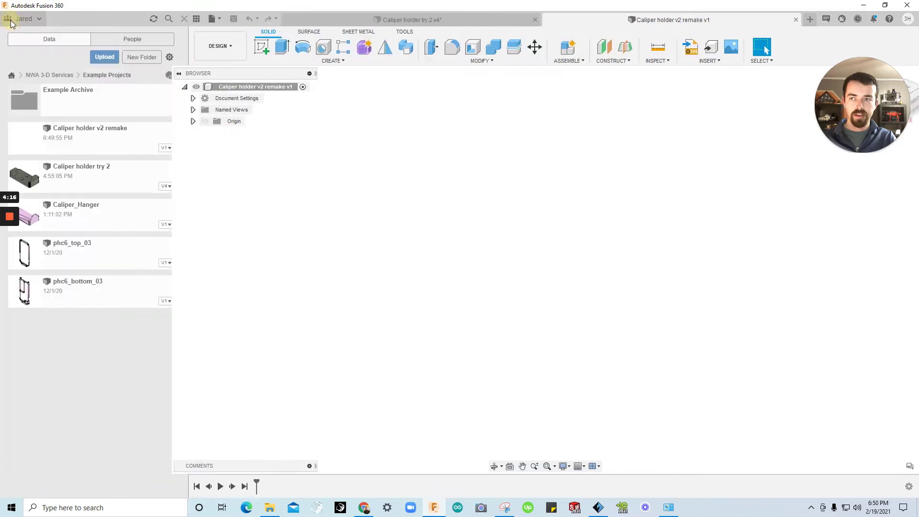
left_click(103, 57)
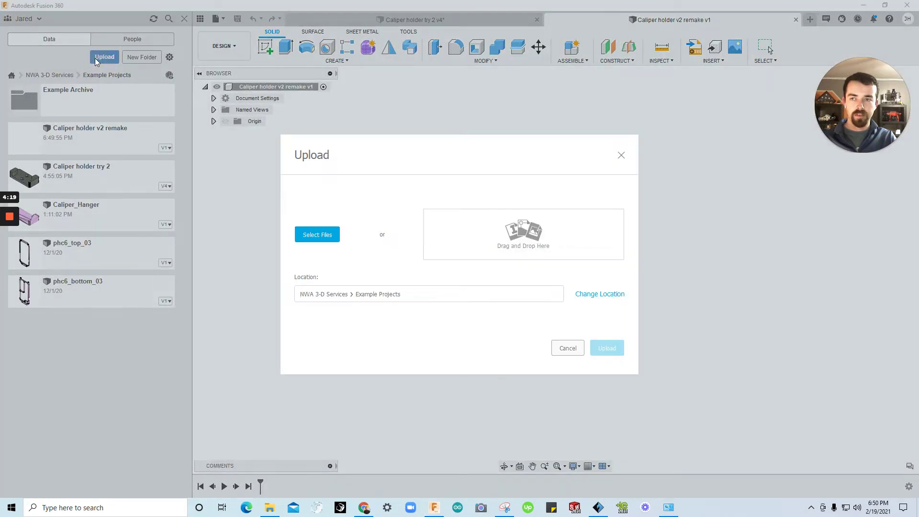
left_click(328, 236)
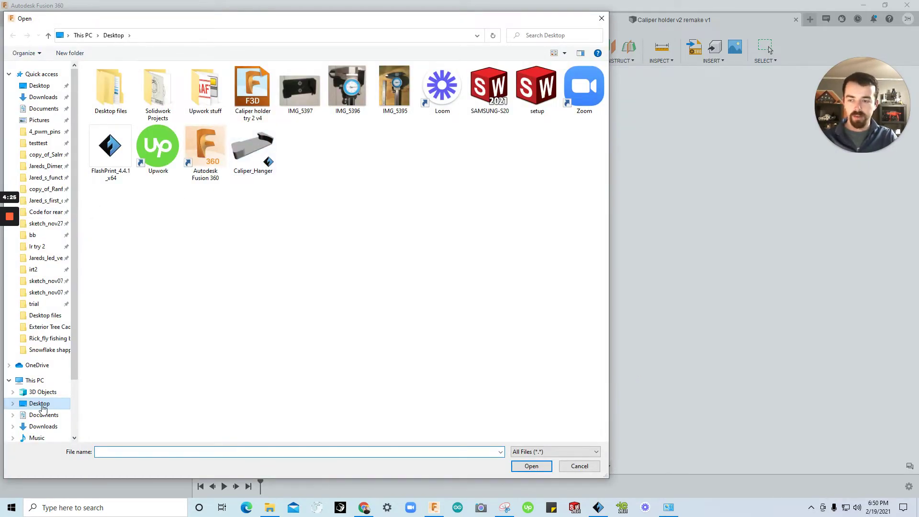
left_click(41, 405)
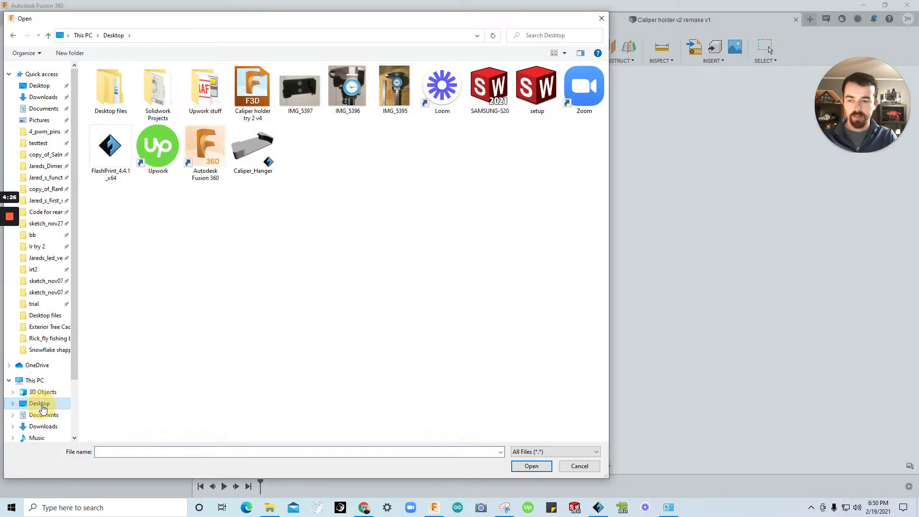
left_click(250, 149)
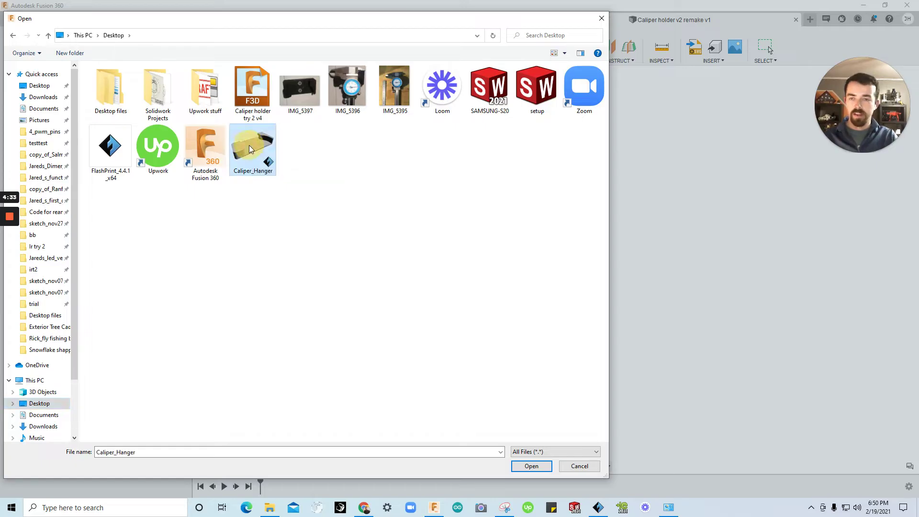
left_click(531, 466)
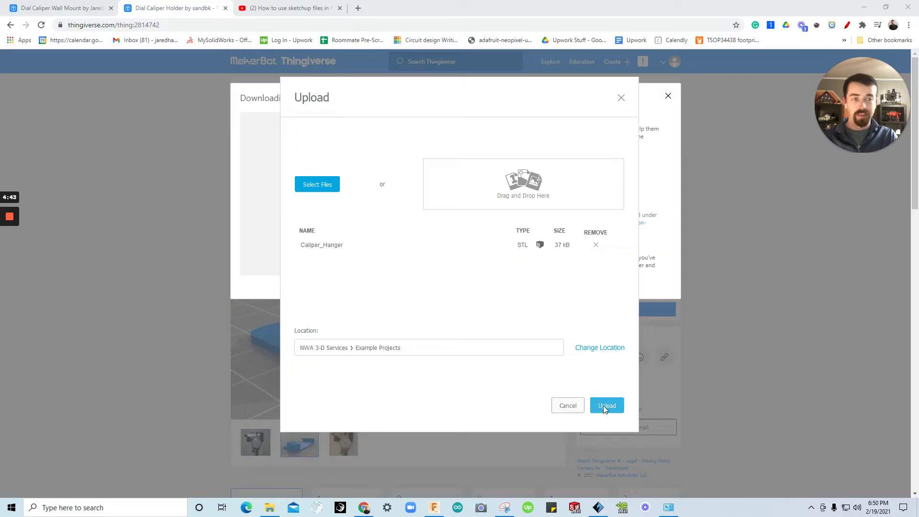
left_click(569, 407)
left_click(434, 508)
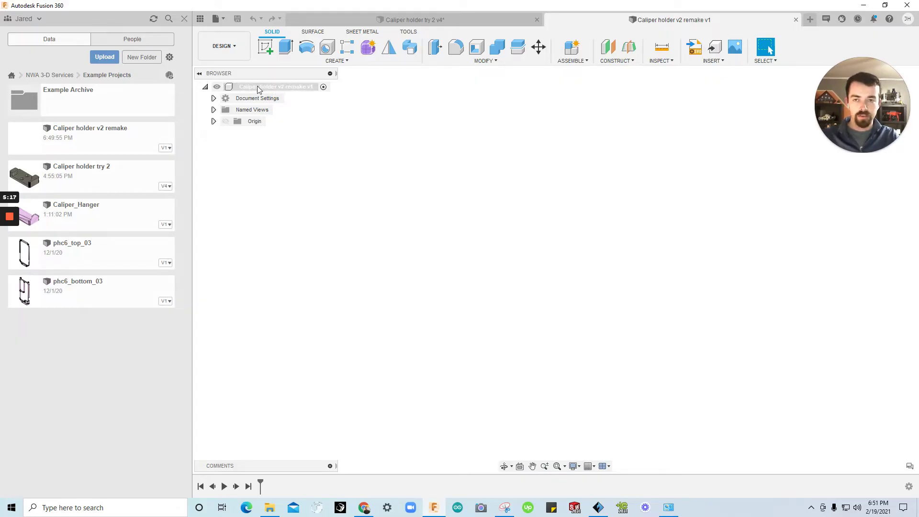
Step: Turn off design history capture for the Caliper holder v2 remake design and accept removing its timeline
right_click(294, 90)
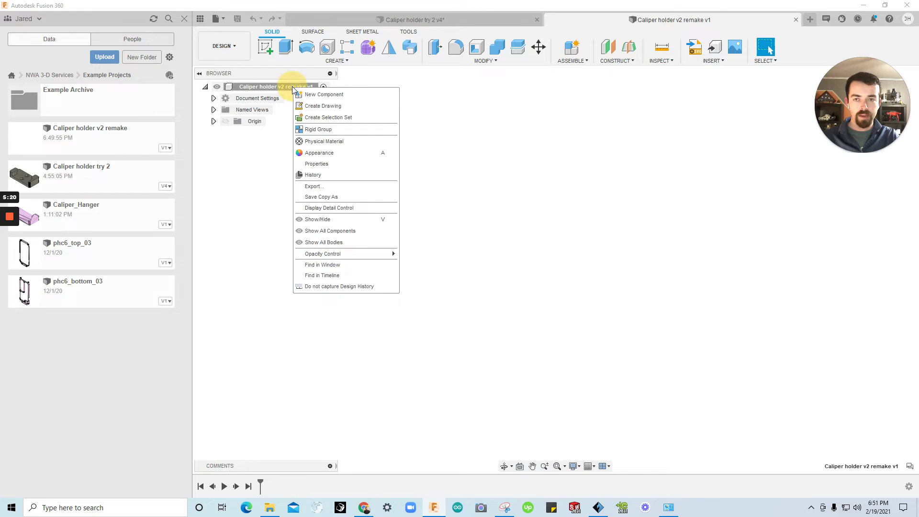
left_click(344, 286)
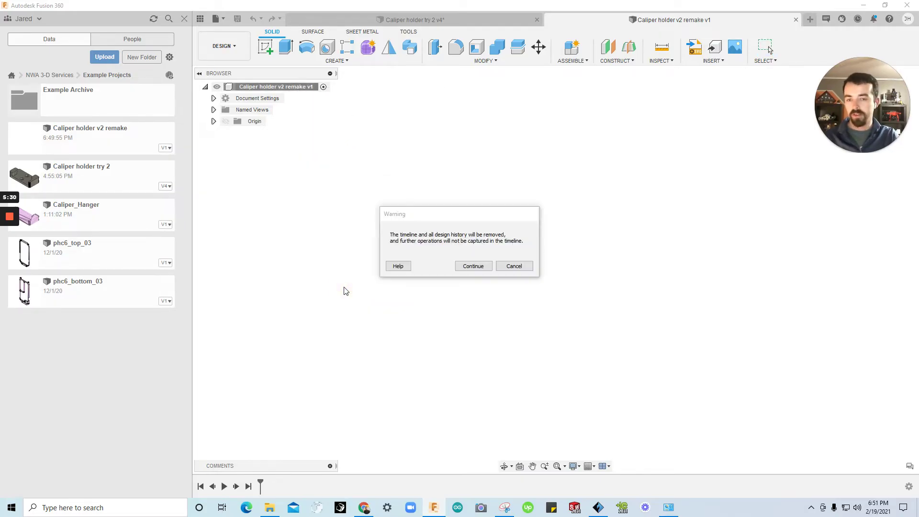
left_click(481, 268)
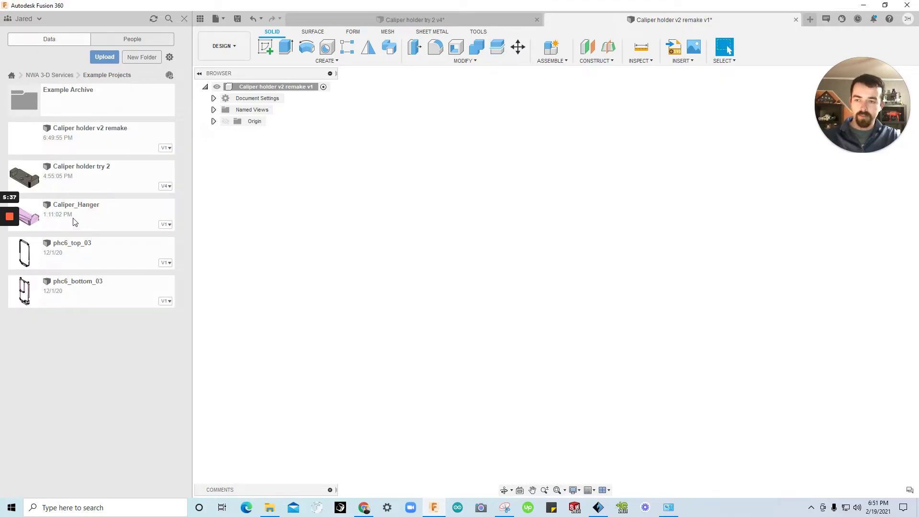
Step: Insert the Caliper_Hanger model from Example Projects into the design at its default position and close the project data view
left_click_drag(85, 221, 560, 220)
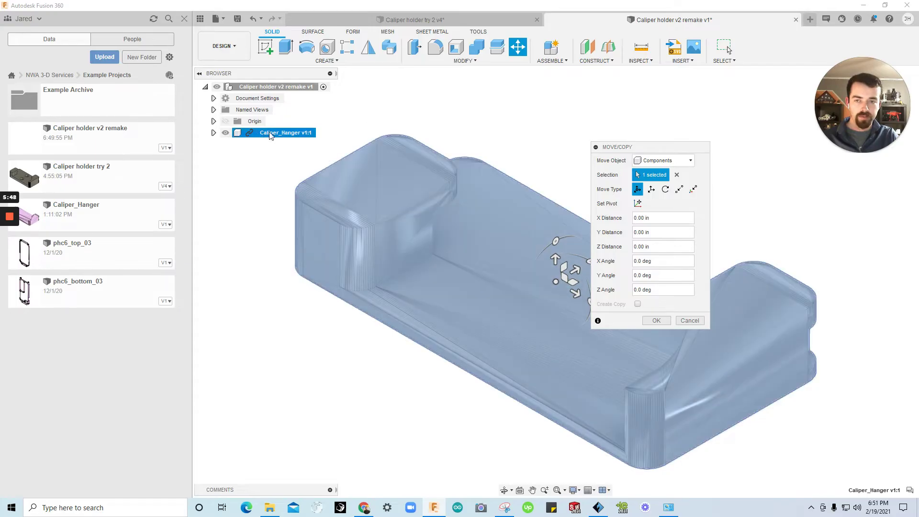
left_click(661, 322)
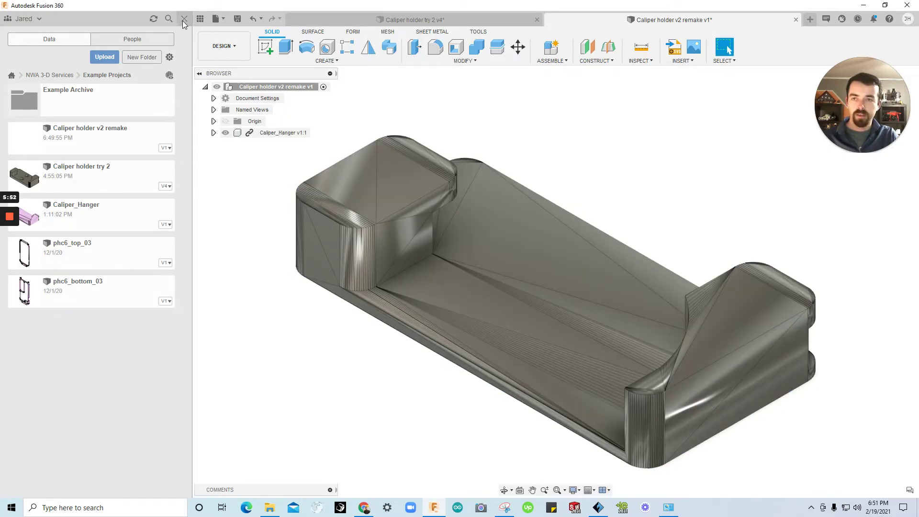
left_click(185, 20)
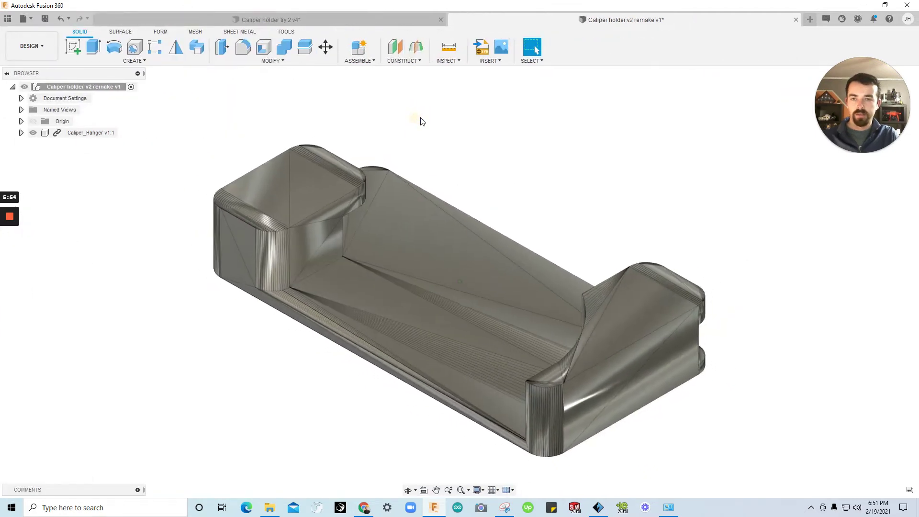
Step: Convert the Caliper_Hanger mesh body into a solid with Mesh to BRep, using New Component as the operation
middle_click_drag(421, 121, 288, 115, "shift")
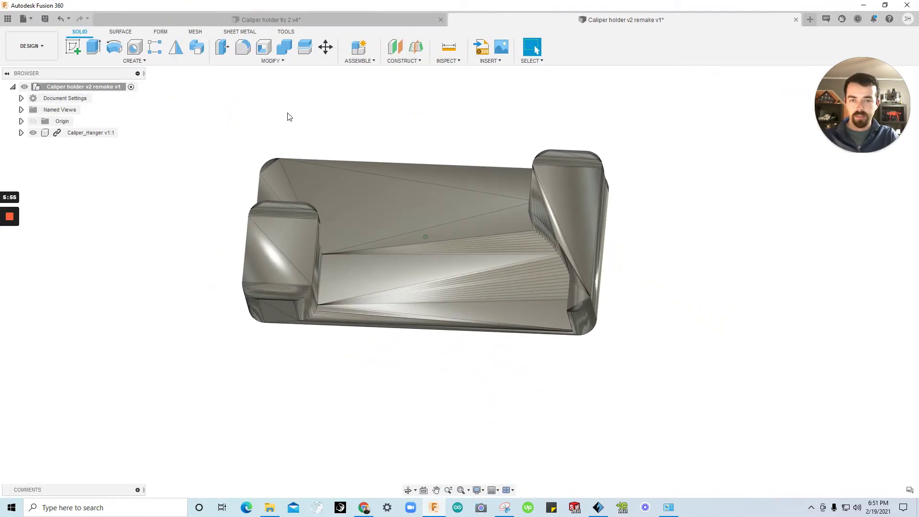
left_click(124, 86)
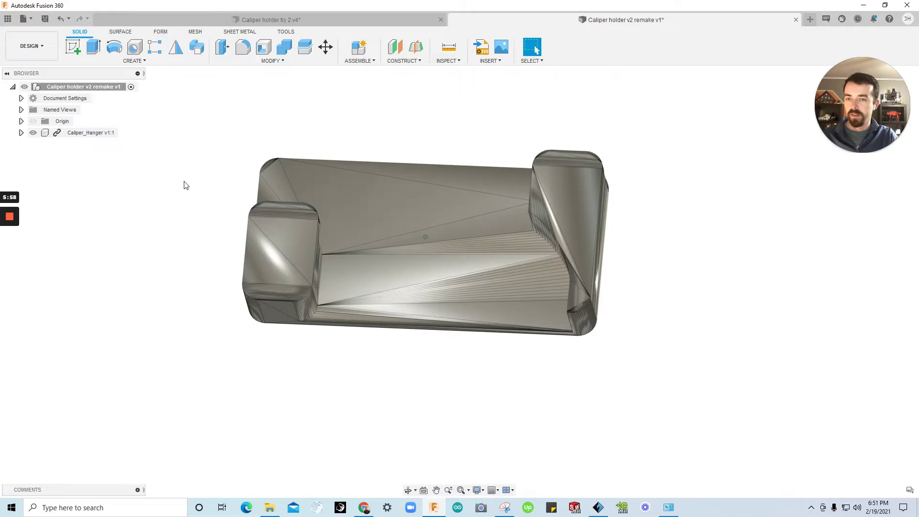
middle_click_drag(265, 164, 374, 138, "shift")
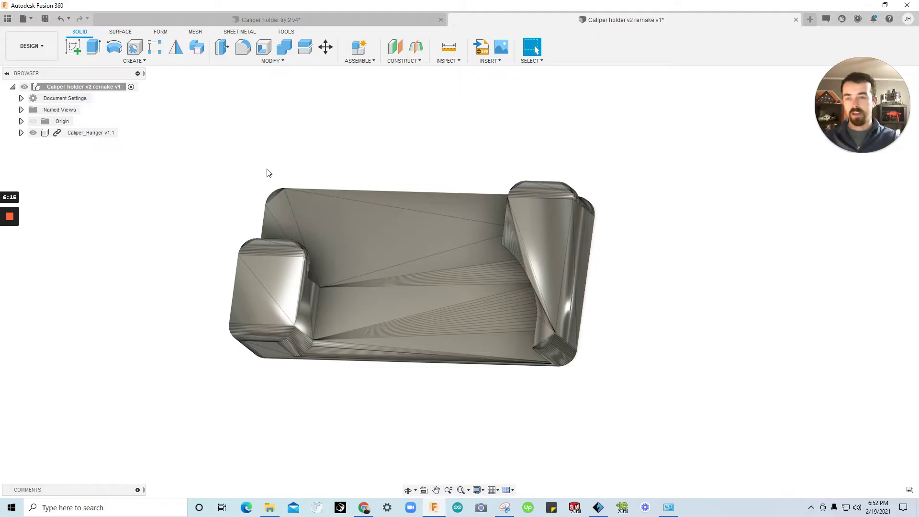
middle_click_drag(267, 173, 180, 147, "shift")
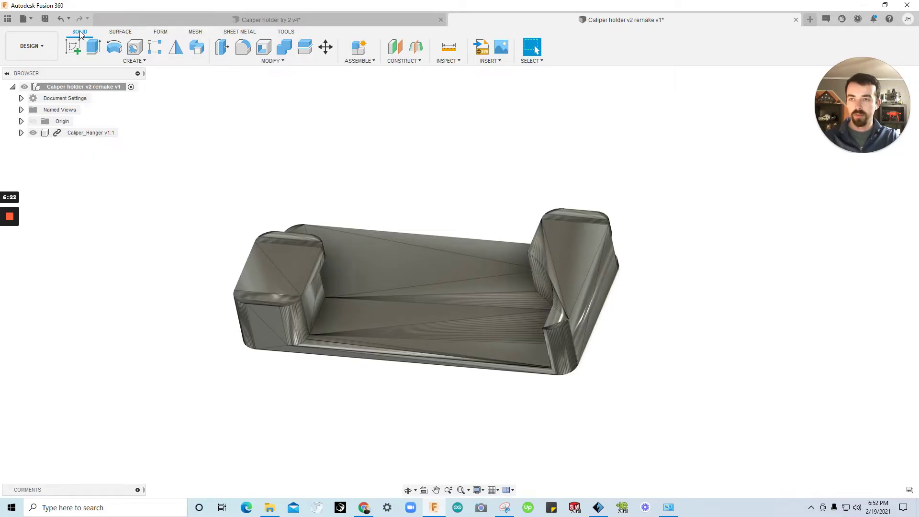
left_click(255, 62)
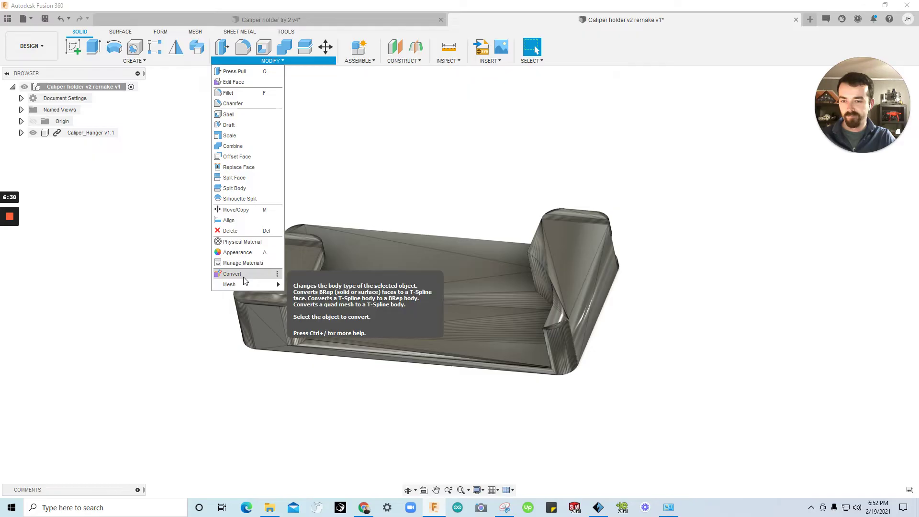
mouse_move(242, 288)
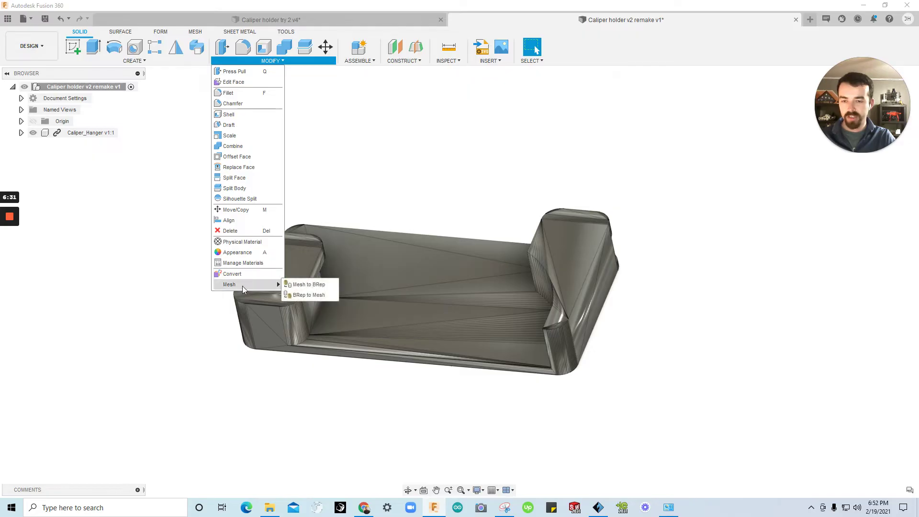
left_click(306, 285)
middle_click_drag(345, 287, 384, 246, "shift")
left_click(385, 246)
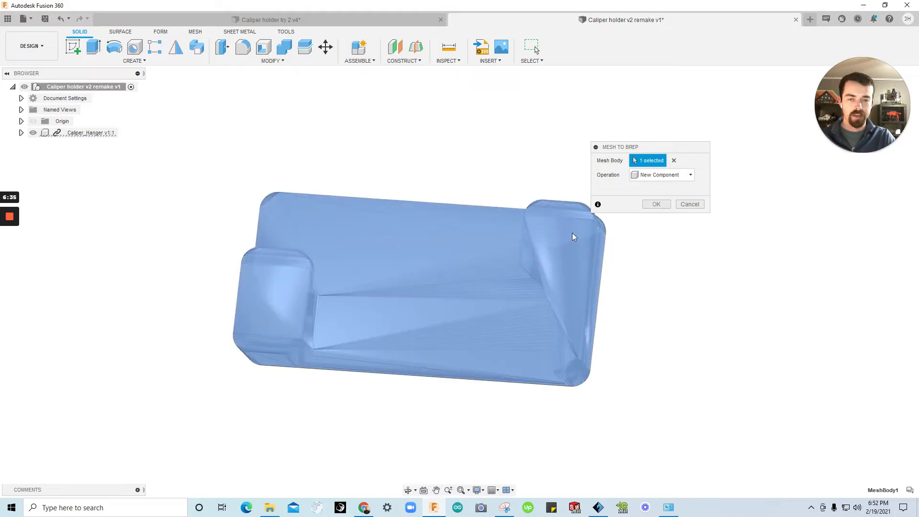
left_click(660, 175)
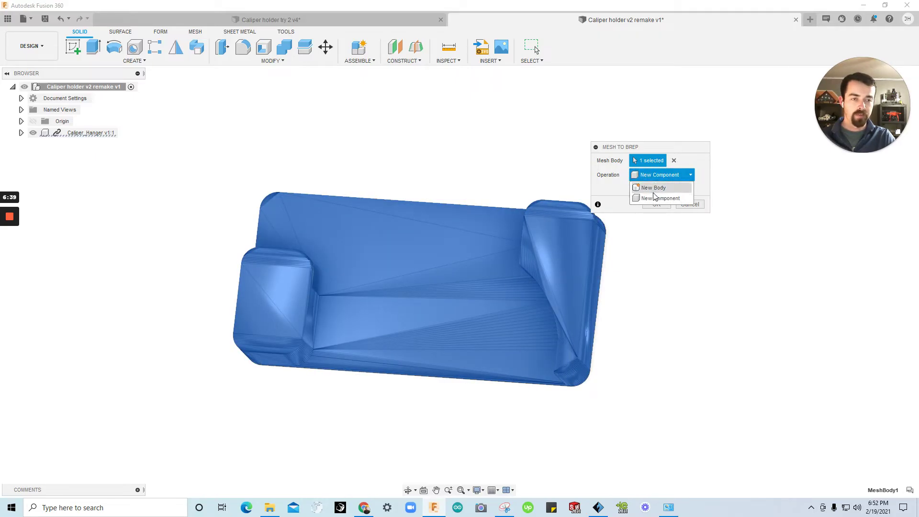
left_click(656, 198)
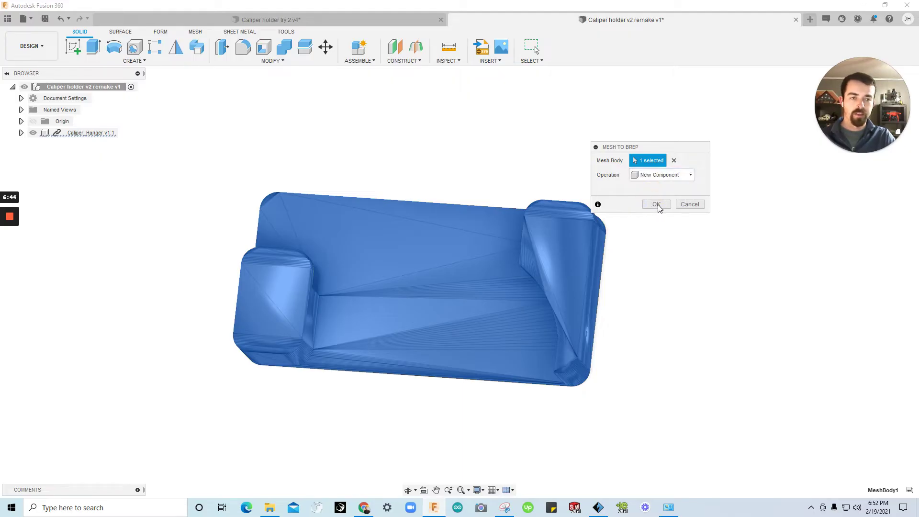
left_click(657, 205)
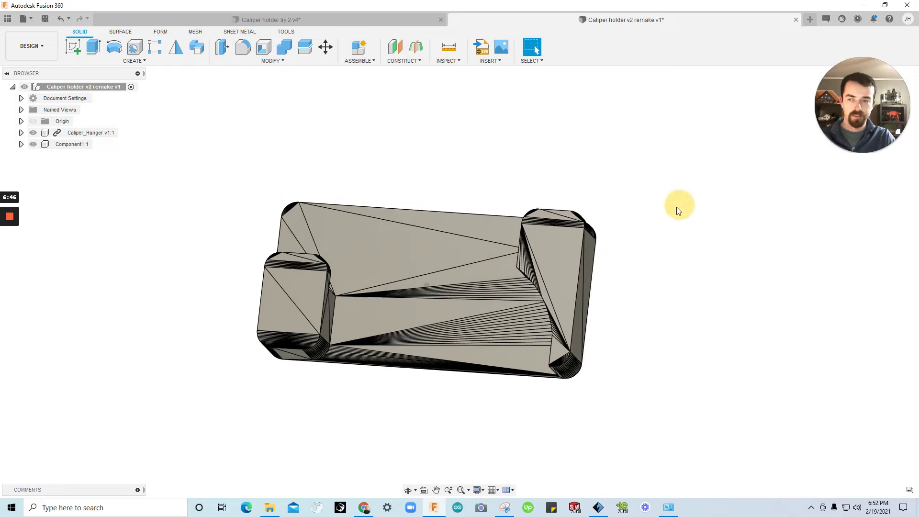
Step: Delete the linked Caliper_Hanger mesh component, keeping the converted component
left_click(60, 146)
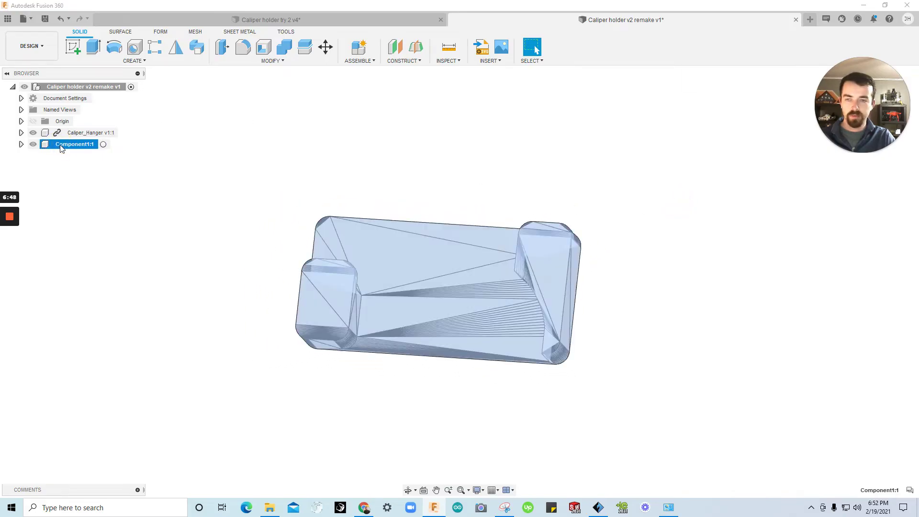
left_click(61, 178)
left_click(76, 136)
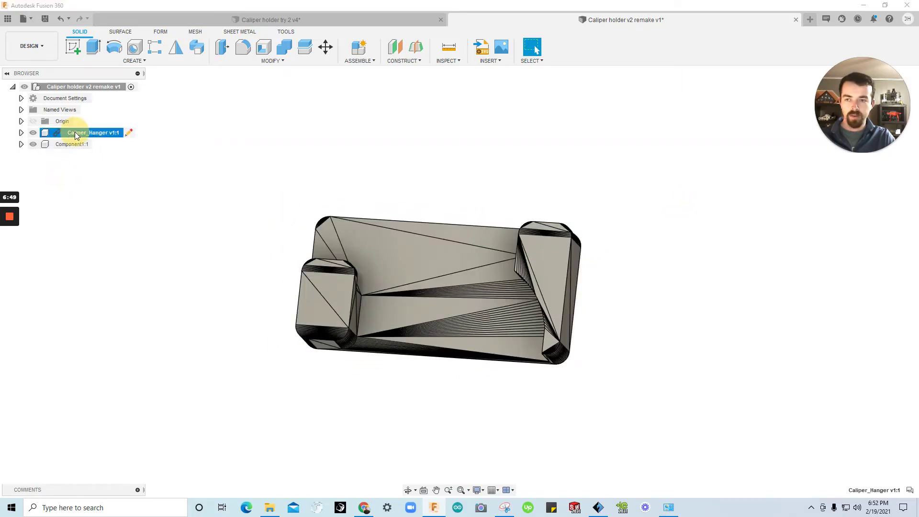
right_click(76, 135)
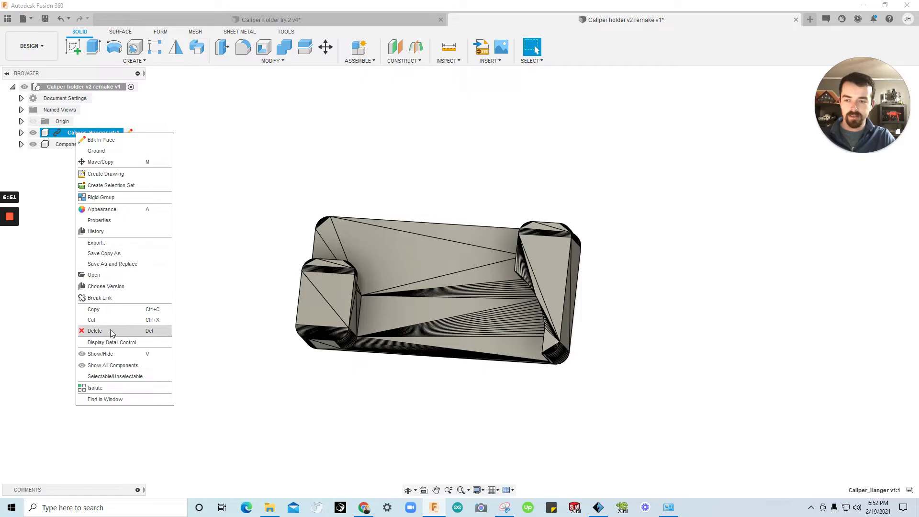
left_click(95, 331)
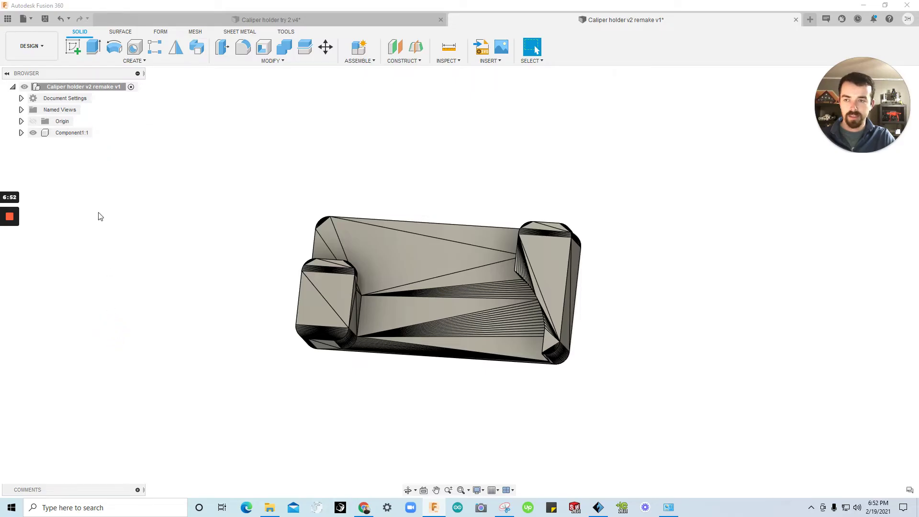
Step: Rename the converted component as "Main body"
left_click(73, 134)
double_click(74, 134)
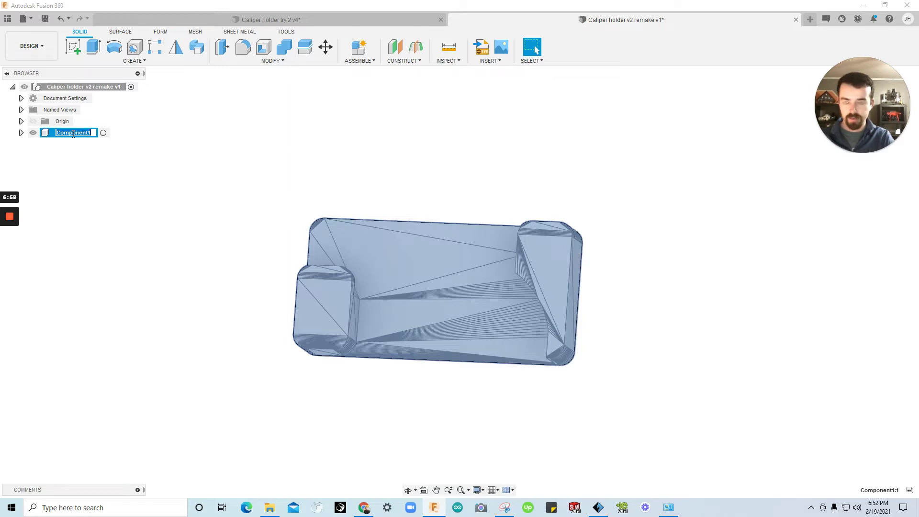
type("Mi")
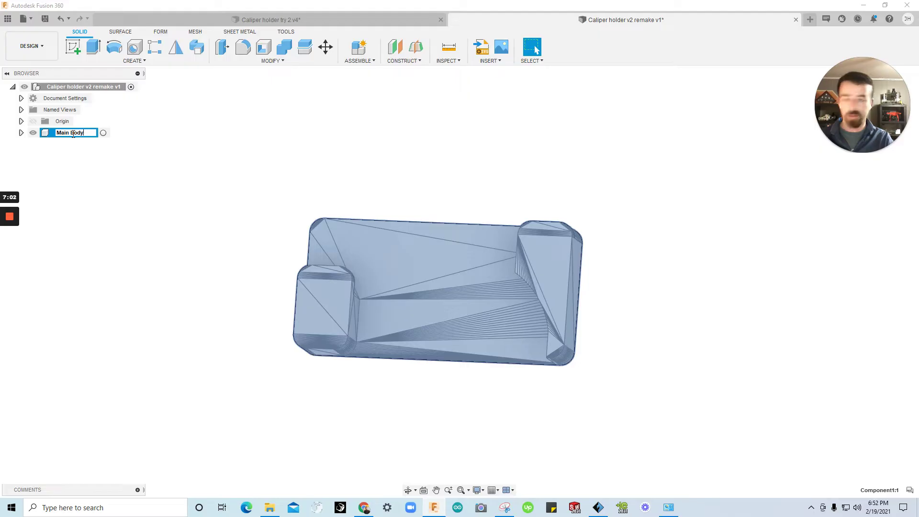
type("in body")
left_click(219, 138)
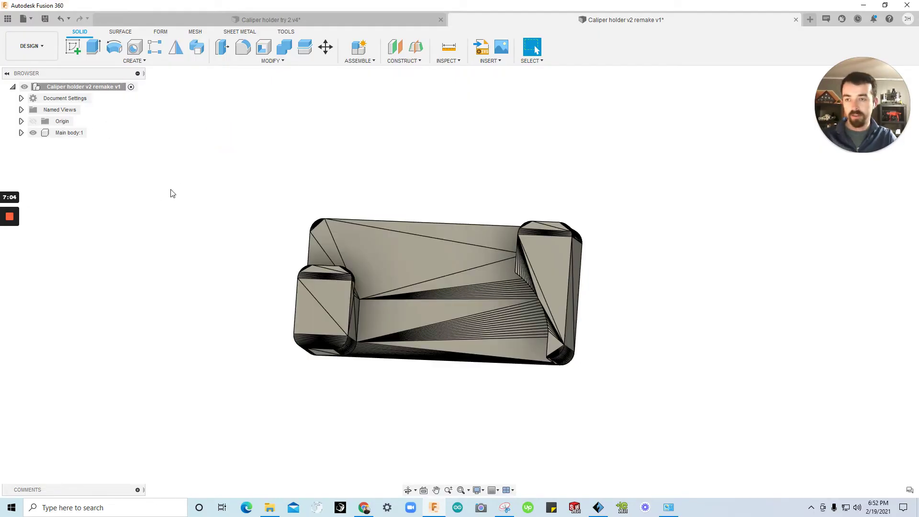
Step: Merge the two large coplanar triangular faces along the plate's upper edge with the surface Merge command, leaving Select Chain off
middle_click_drag(259, 212, 455, 290, "shift")
scroll(456, 289, "up", 3)
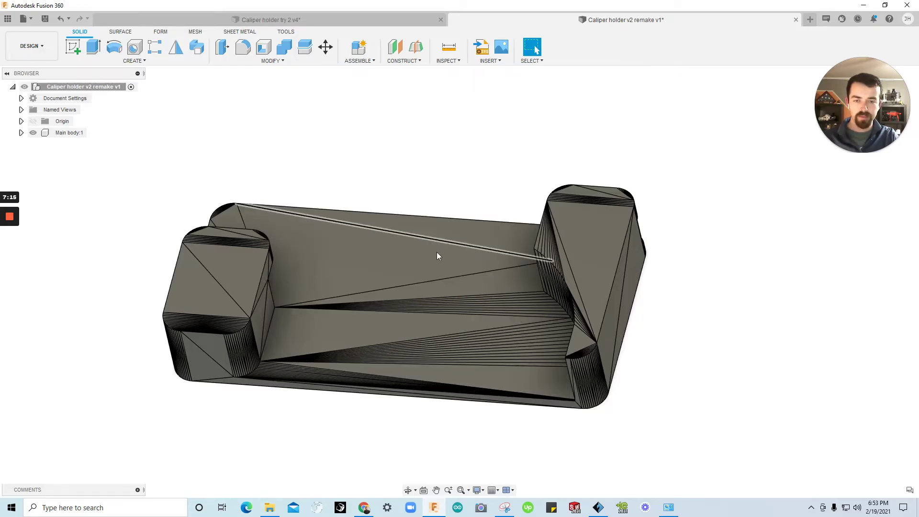
middle_click_drag(436, 254, 363, 250, "shift")
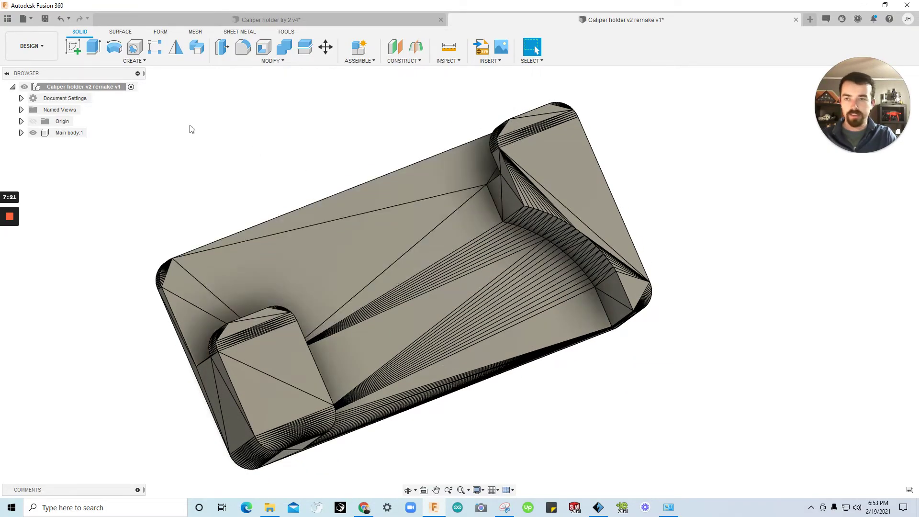
middle_click_drag(189, 139, 114, 53, "shift")
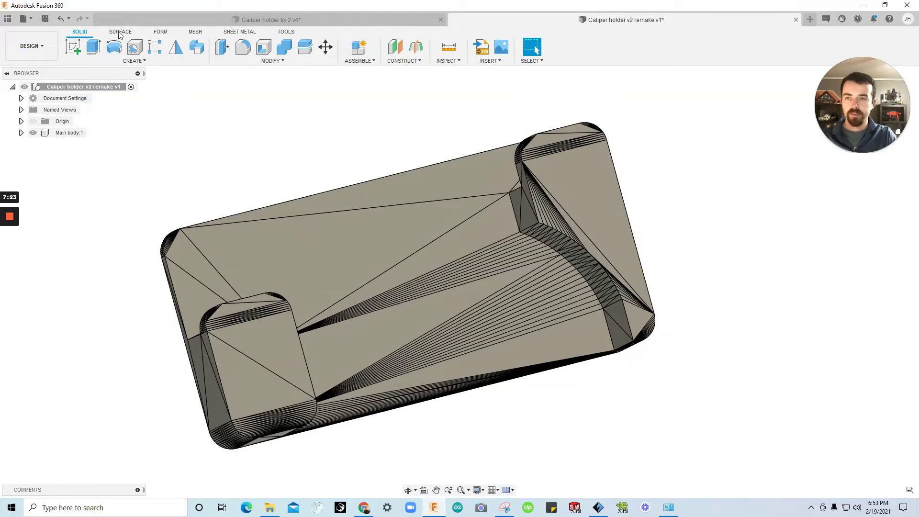
left_click(120, 33)
left_click(208, 61)
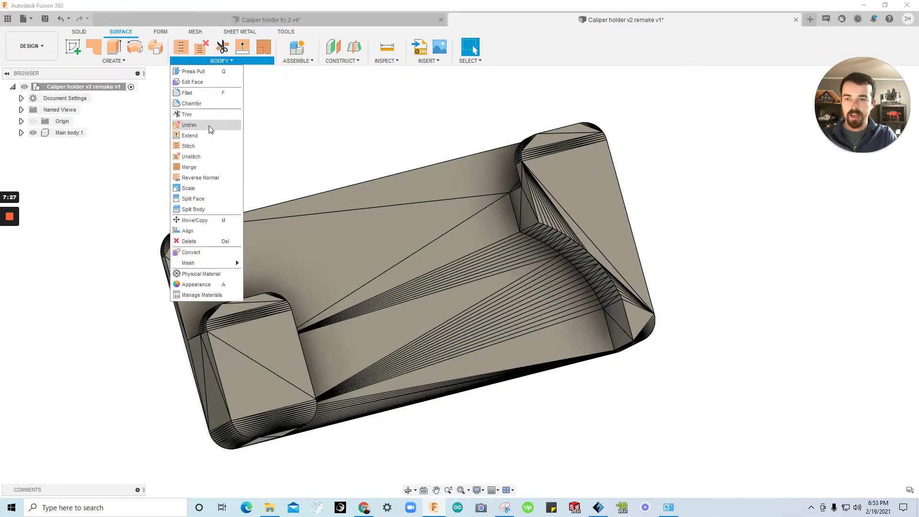
left_click(194, 170)
left_click(391, 199)
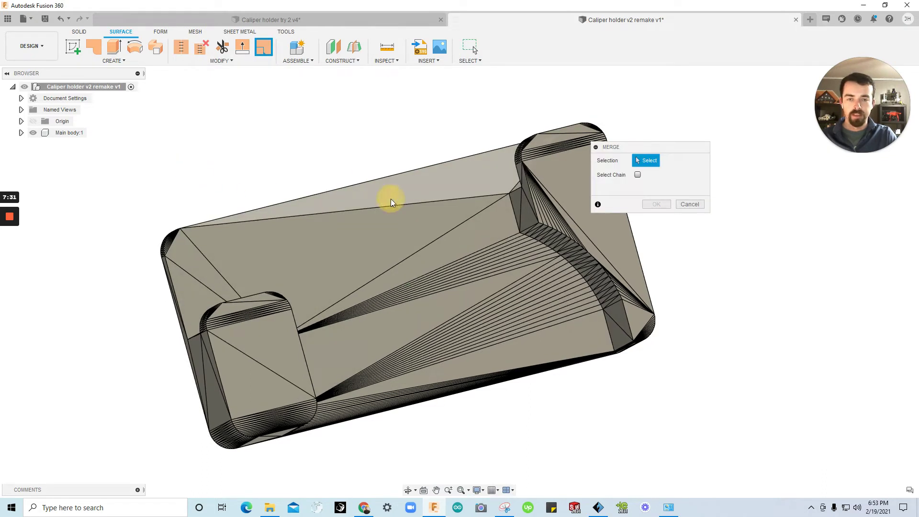
left_click(376, 235)
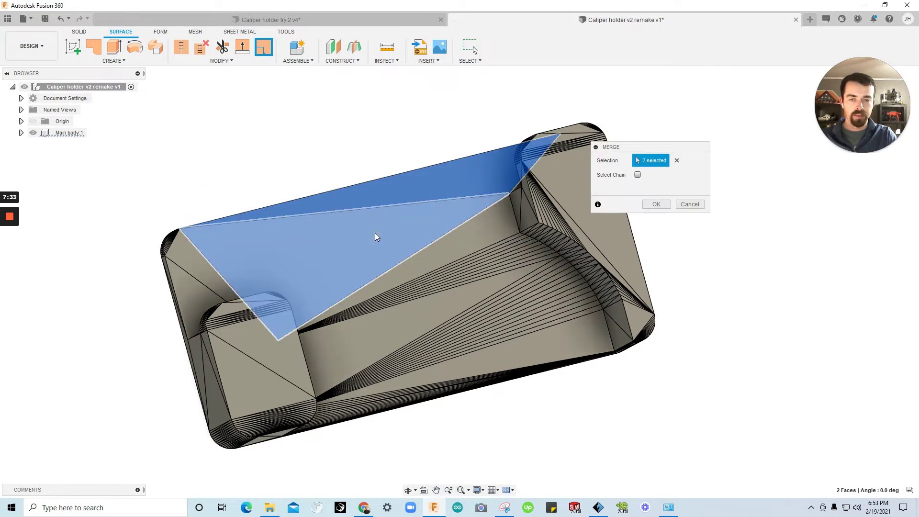
left_click(637, 176)
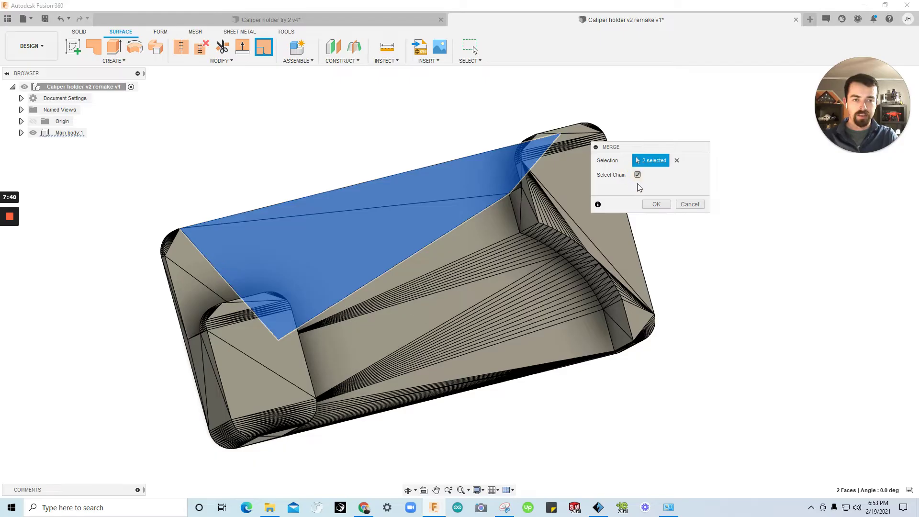
left_click(638, 175)
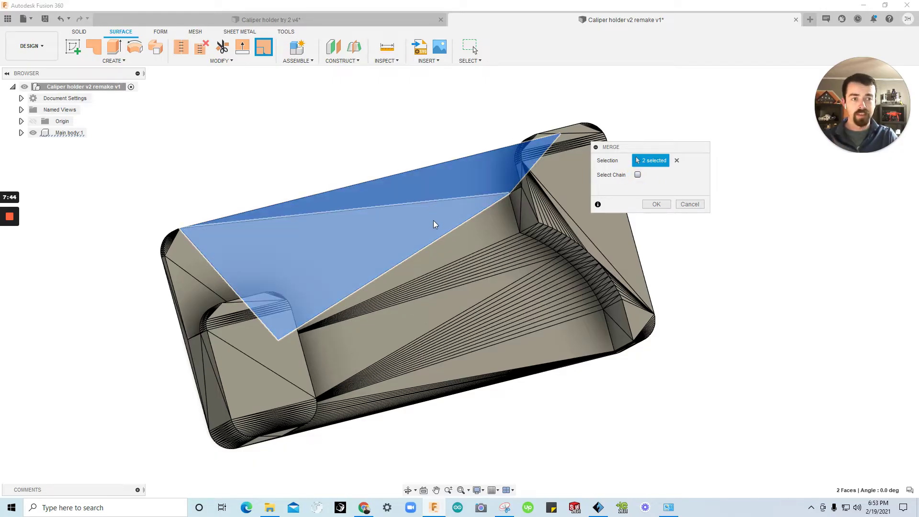
middle_click_drag(606, 228, 472, 252, "shift")
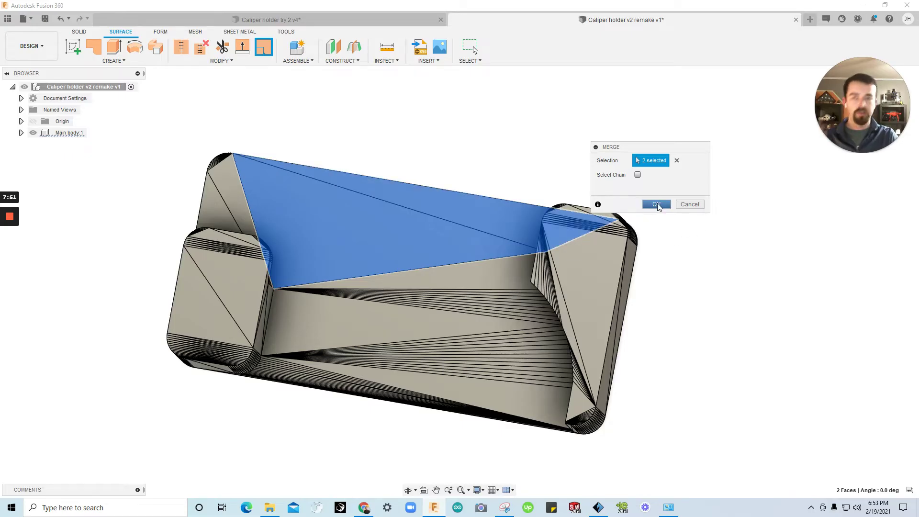
left_click(657, 205)
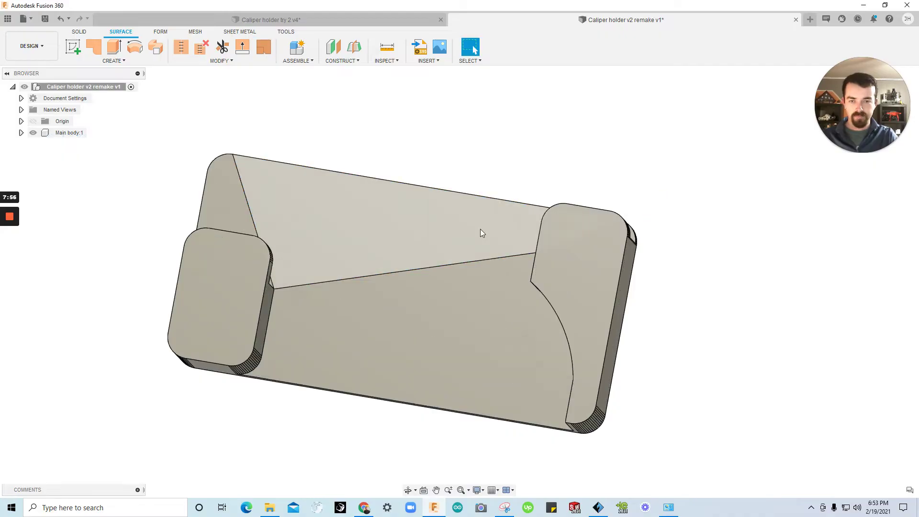
Step: Undo the face merge and save the design with the version description "User Saved"
middle_click_drag(366, 205, 272, 159, "shift")
key("ctrl+s")
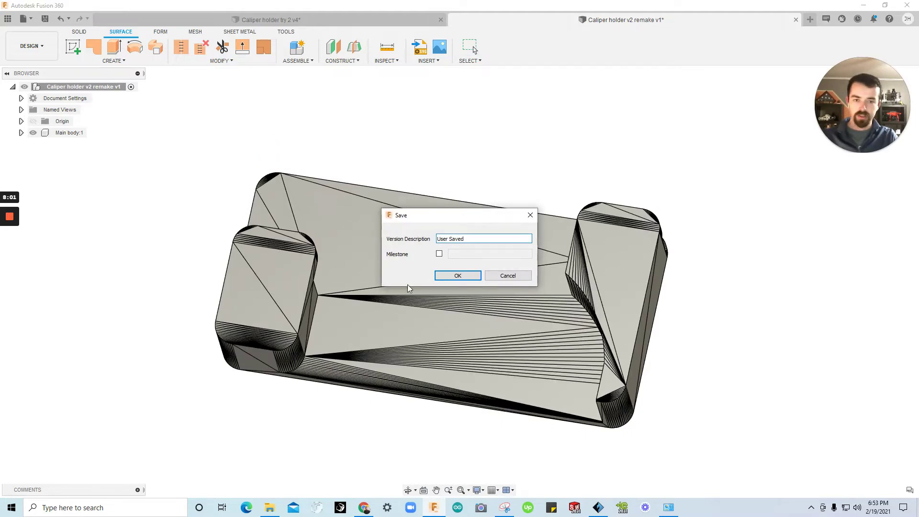
left_click(454, 277)
Step: Merge the two large triangular faces along the plate's long outer edge into one face, with Select Chain off
middle_click_drag(486, 181, 413, 167, "shift")
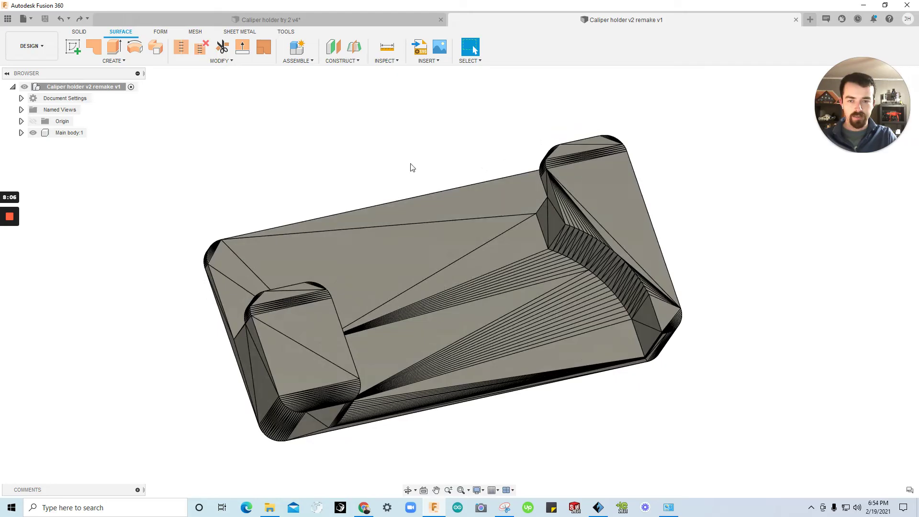
left_click(222, 61)
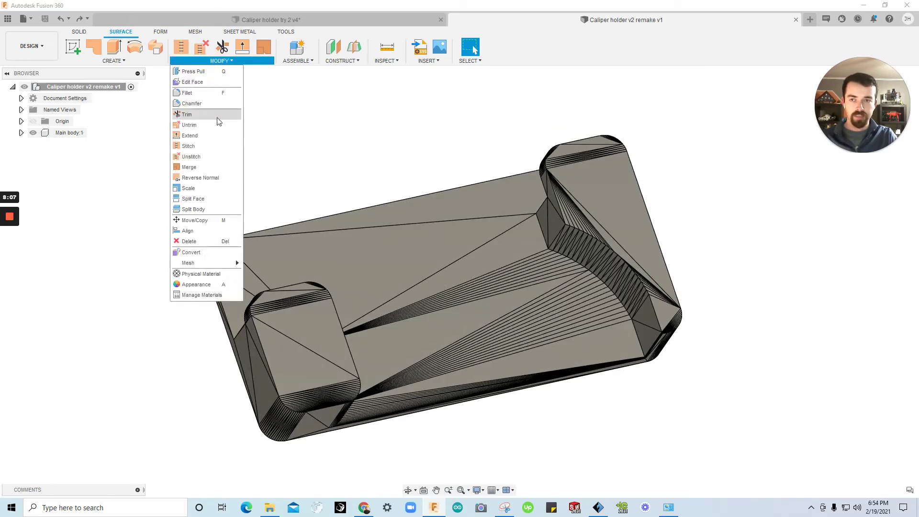
left_click(214, 166)
left_click(431, 230)
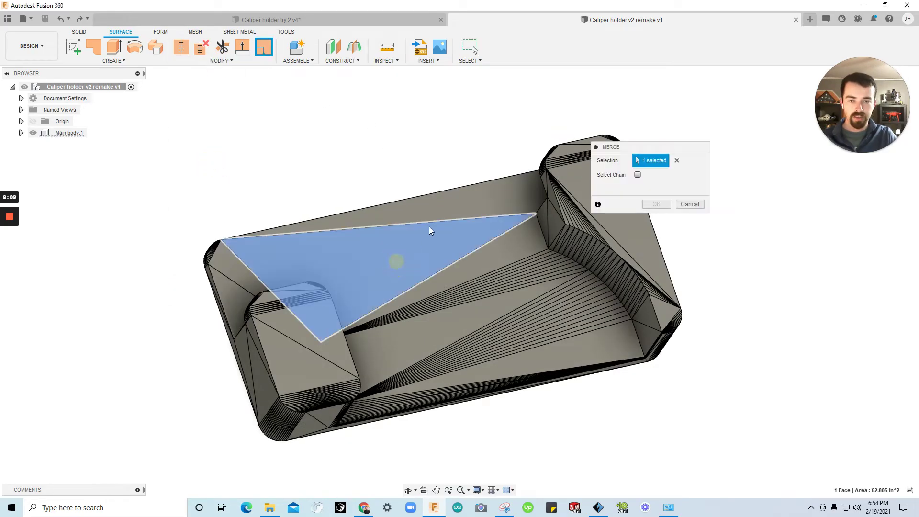
left_click(453, 203)
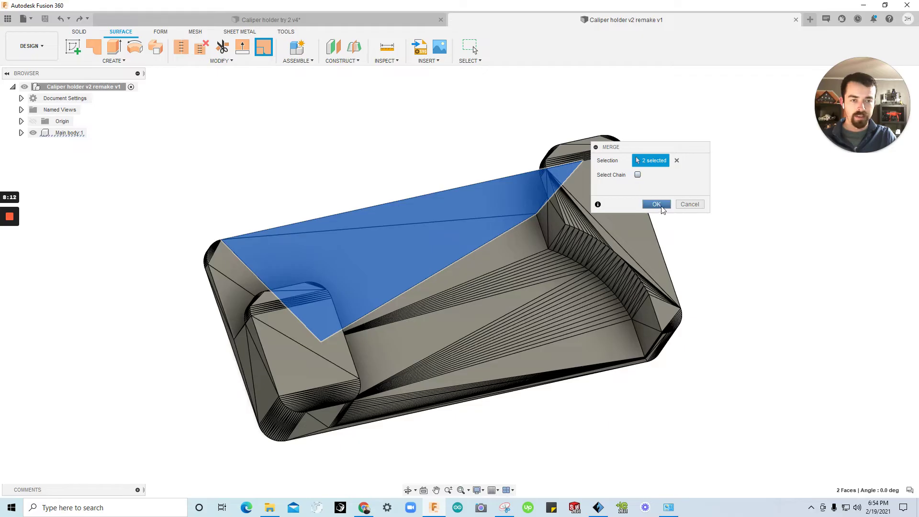
left_click(657, 204)
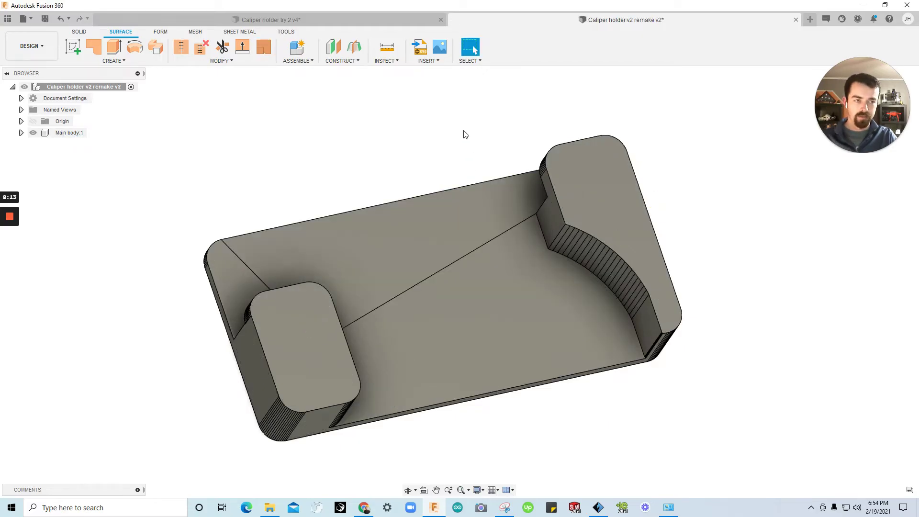
Step: Merge the long plate face with the small corner face beside the larger block that has the curved cutout
middle_click_drag(392, 134, 381, 217, "shift")
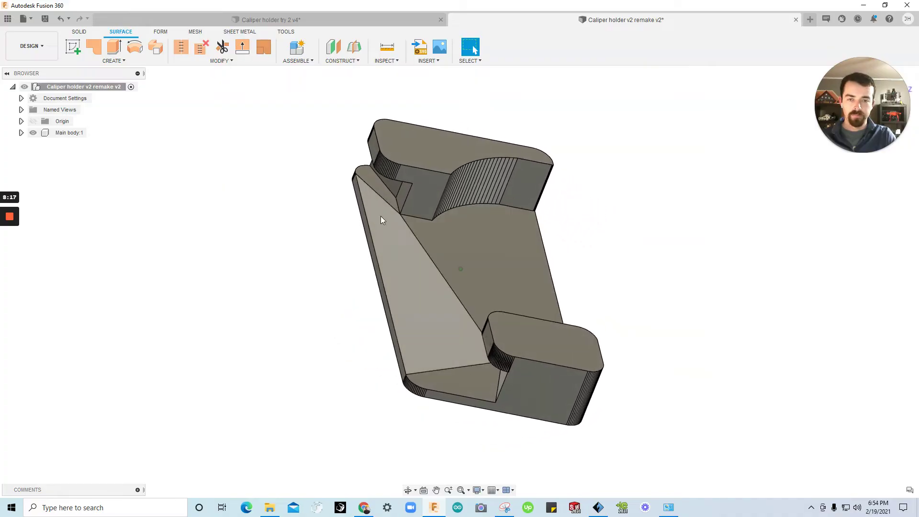
right_click(232, 167)
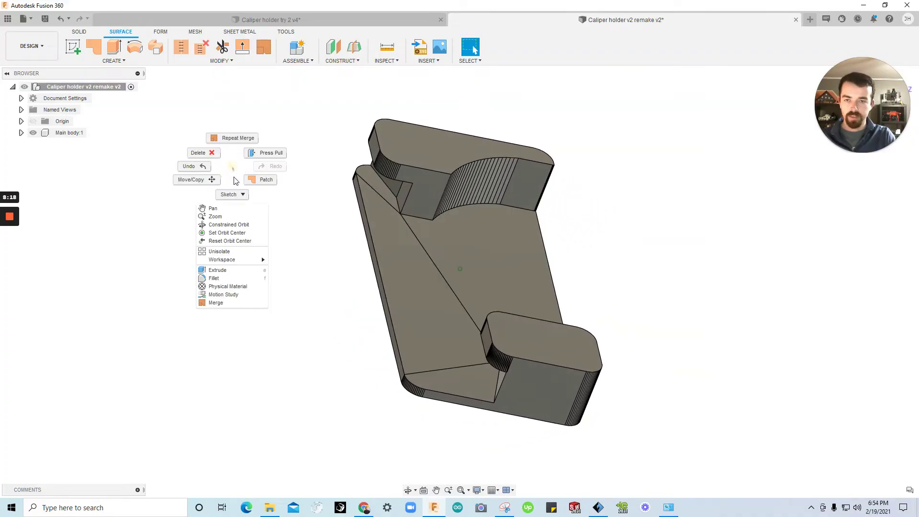
left_click(226, 140)
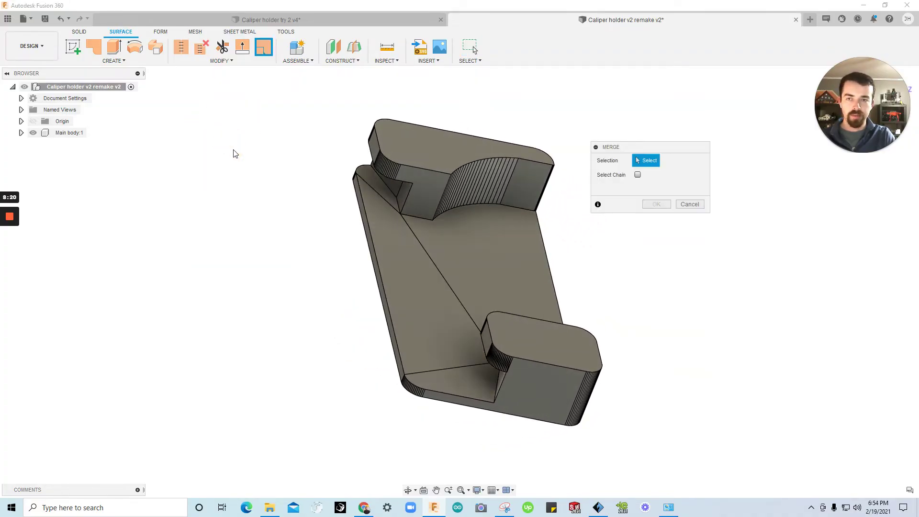
left_click(383, 221)
left_click(376, 187)
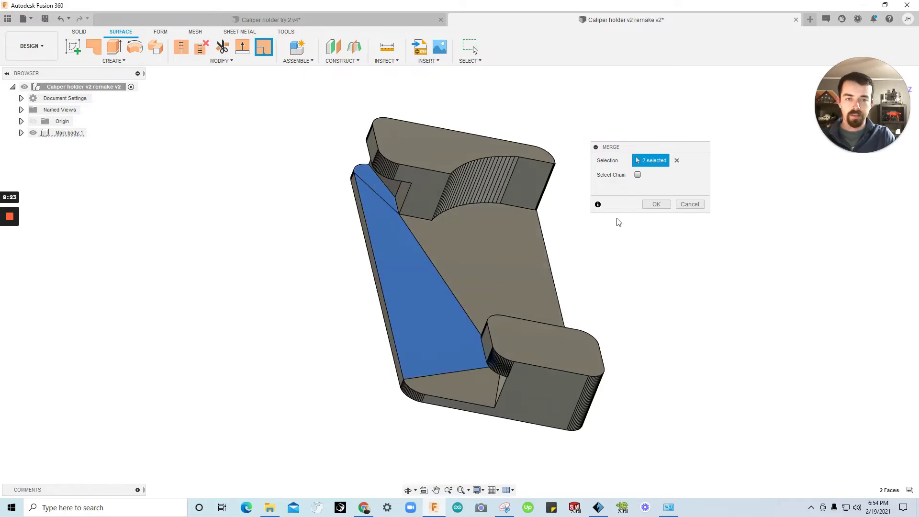
left_click(665, 204)
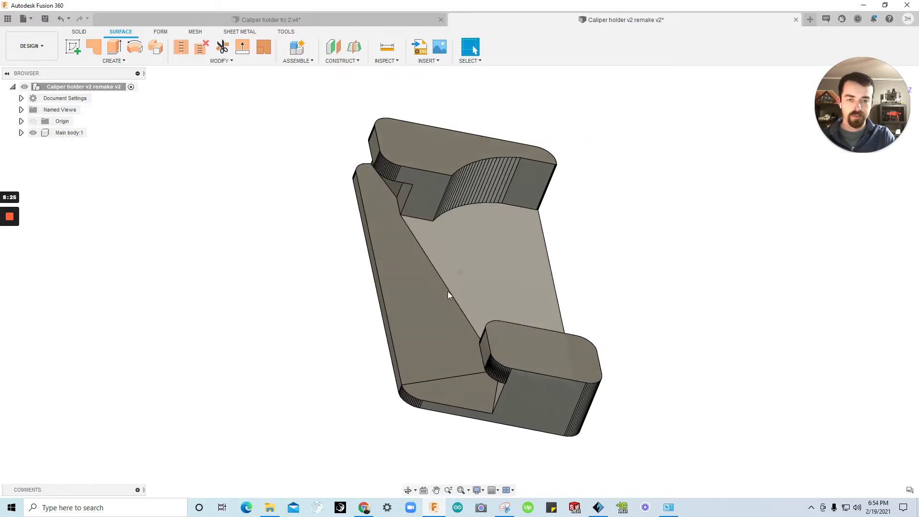
Step: Try to merge the large face between the two blocks with the long face along the plate's outer edge
middle_click_drag(447, 291, 256, 120, "shift")
left_click(220, 61)
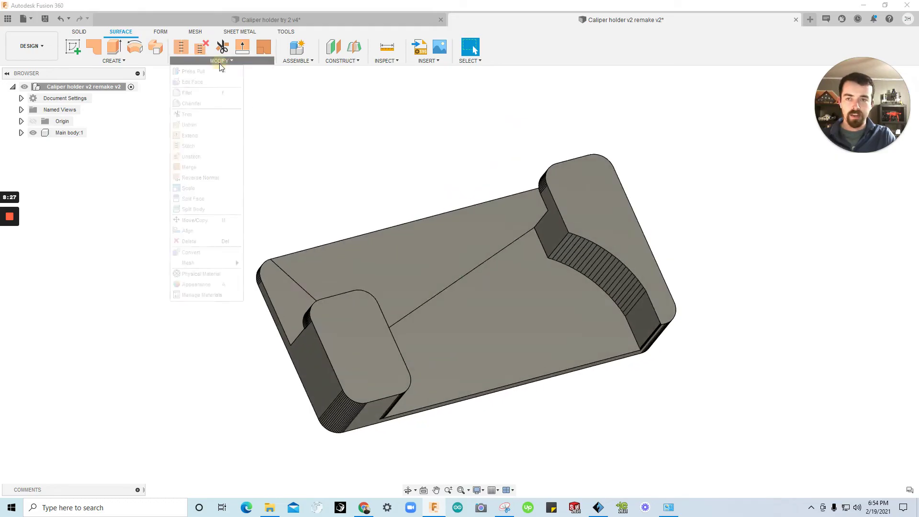
left_click(217, 171)
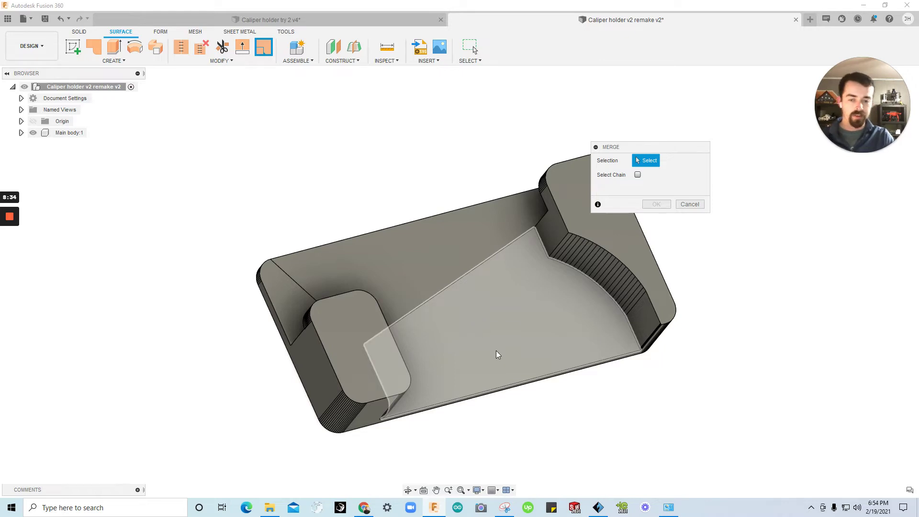
middle_click_drag(496, 350, 455, 335, "shift")
left_click(455, 339)
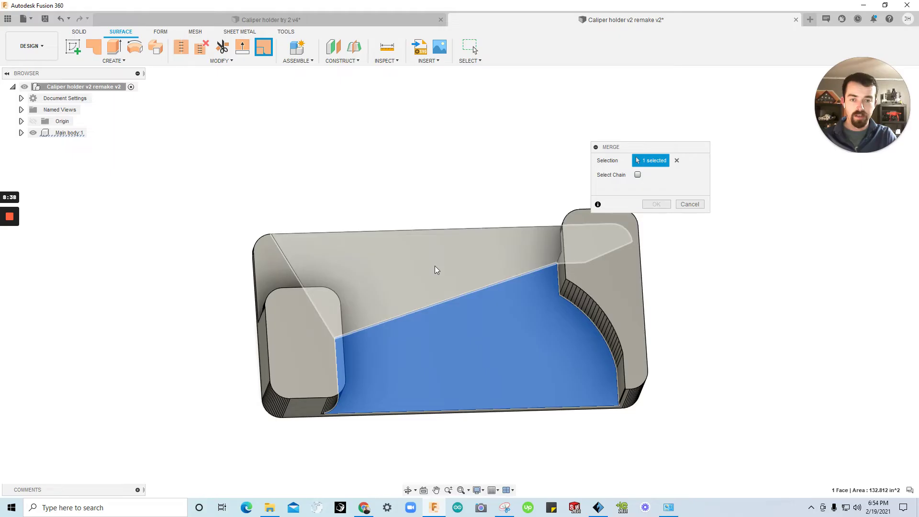
left_click(435, 268)
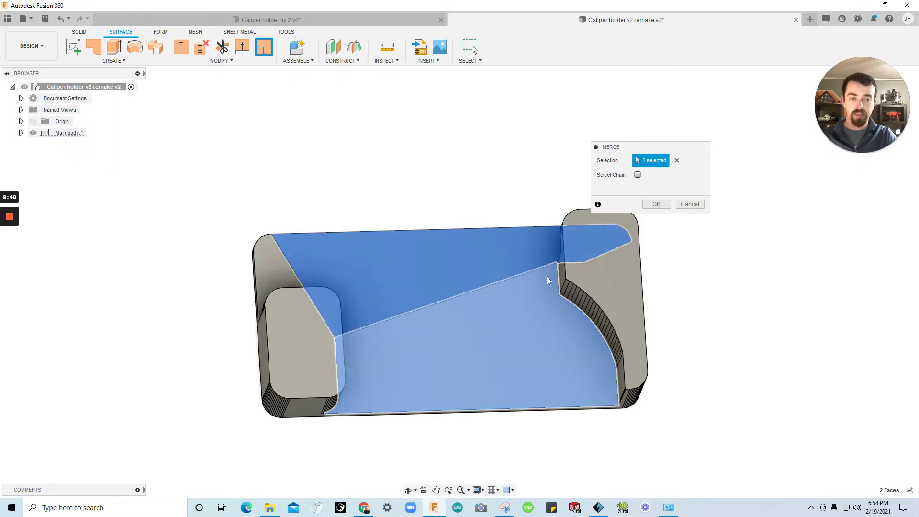
left_click(663, 206)
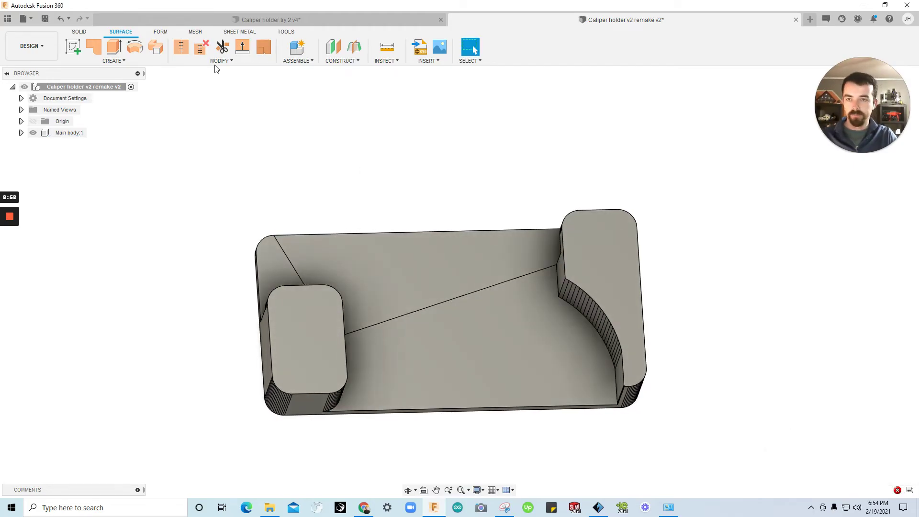
Step: Merge the corner face beside the small block with the long face along the plate's outer edge
left_click(218, 62)
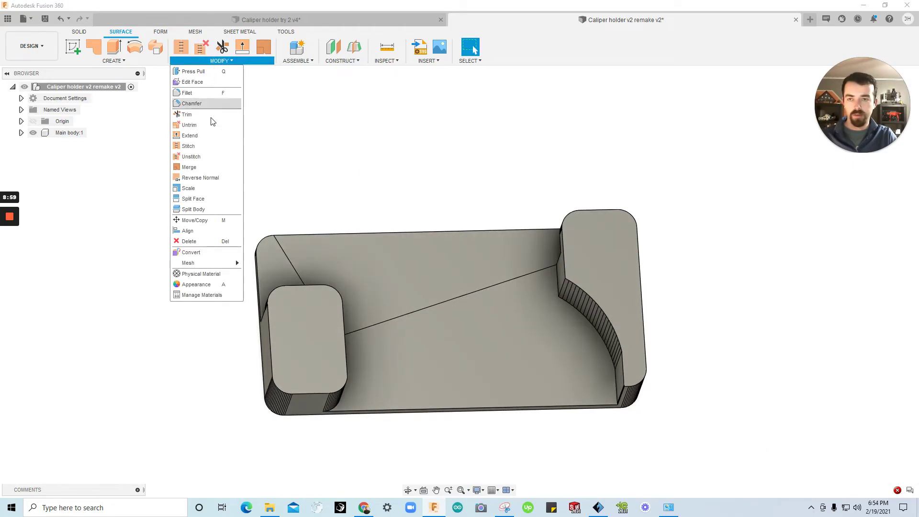
left_click(208, 166)
middle_click_drag(330, 242, 277, 272, "shift")
left_click(276, 273)
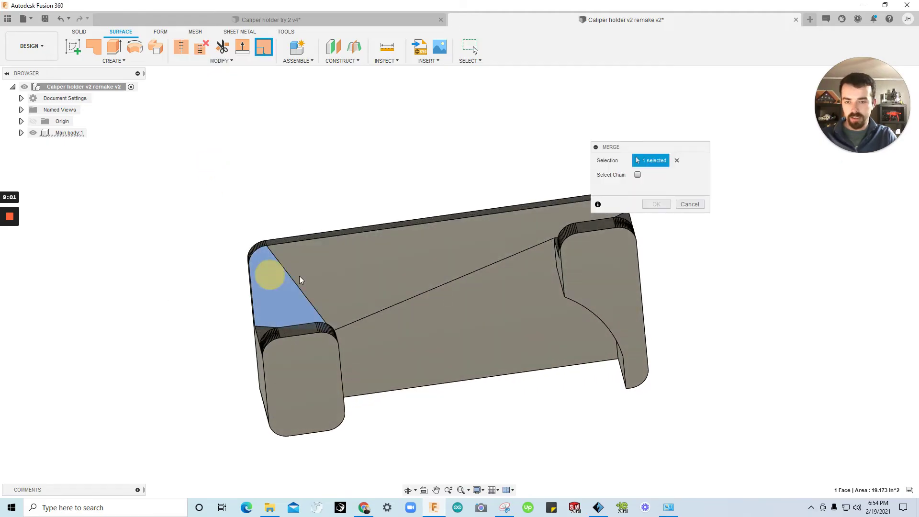
left_click(316, 275)
key("Return")
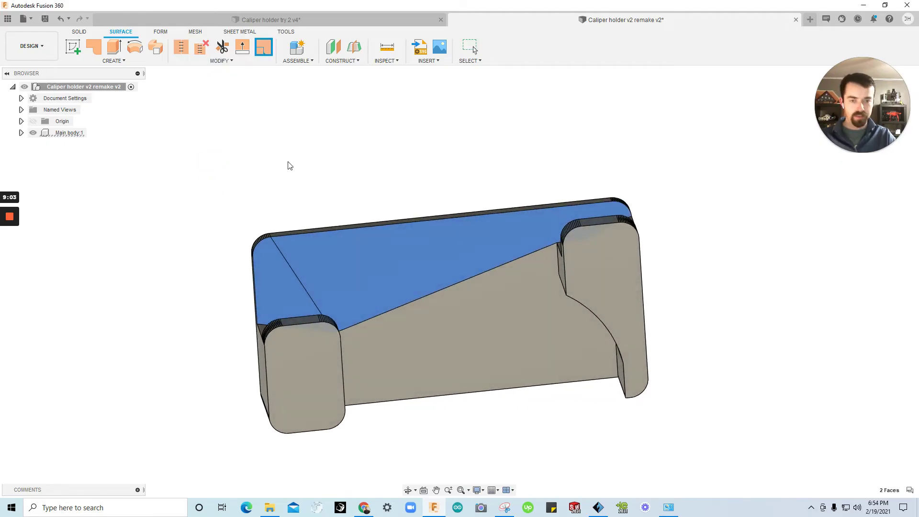
Step: Merge the two remaining plate faces between the blocks into a single flat face
right_click(267, 151)
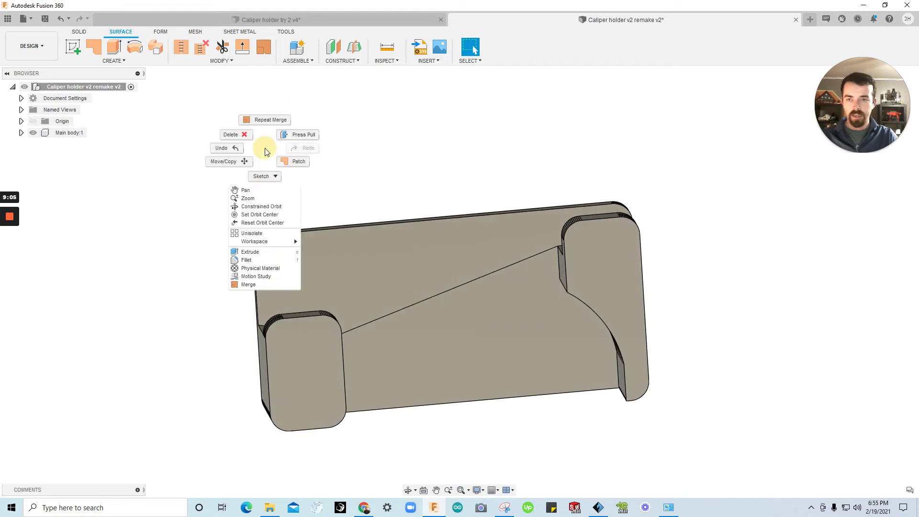
left_click(268, 119)
left_click(401, 286)
left_click(426, 339)
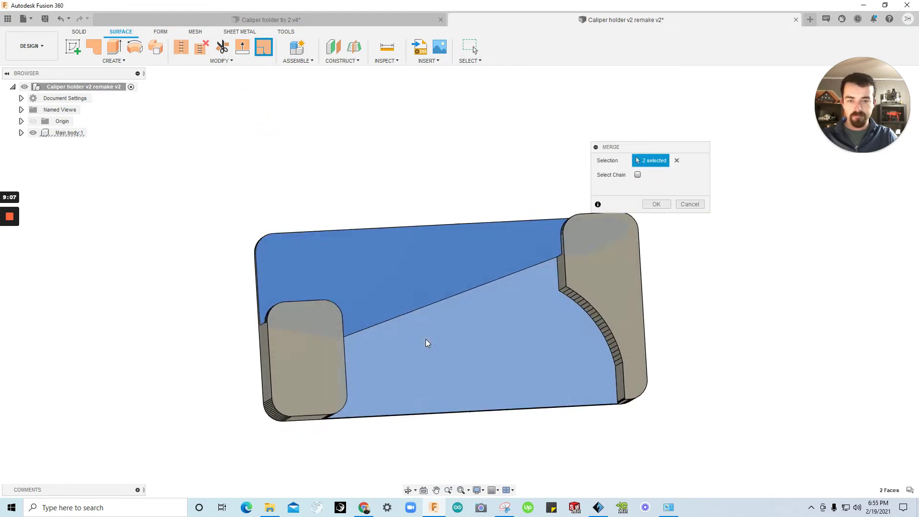
key("Return")
Step: Turn on Capture Design History for the top-level Caliper holder v2 remake design
middle_click_drag(429, 341, 168, 43, "shift")
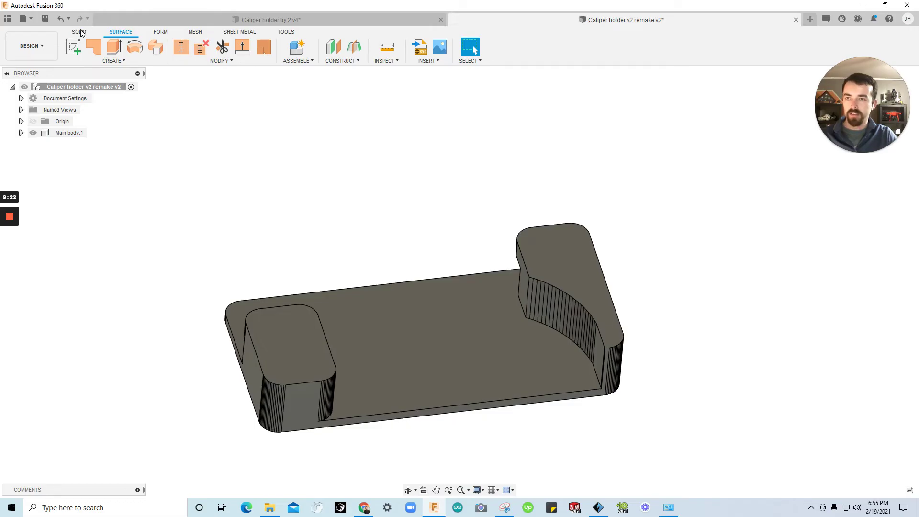
left_click(80, 32)
left_click(92, 86)
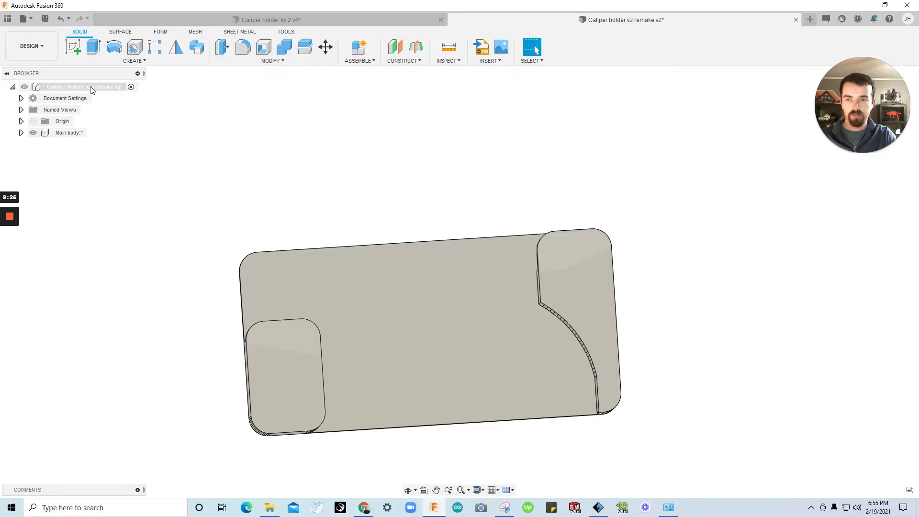
right_click(91, 89)
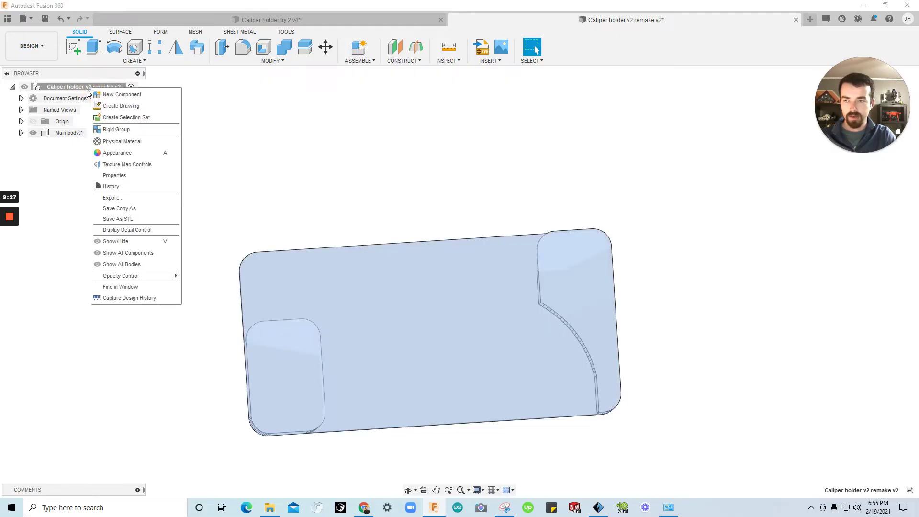
left_click(108, 298)
middle_click_drag(194, 228, 215, 238, "shift")
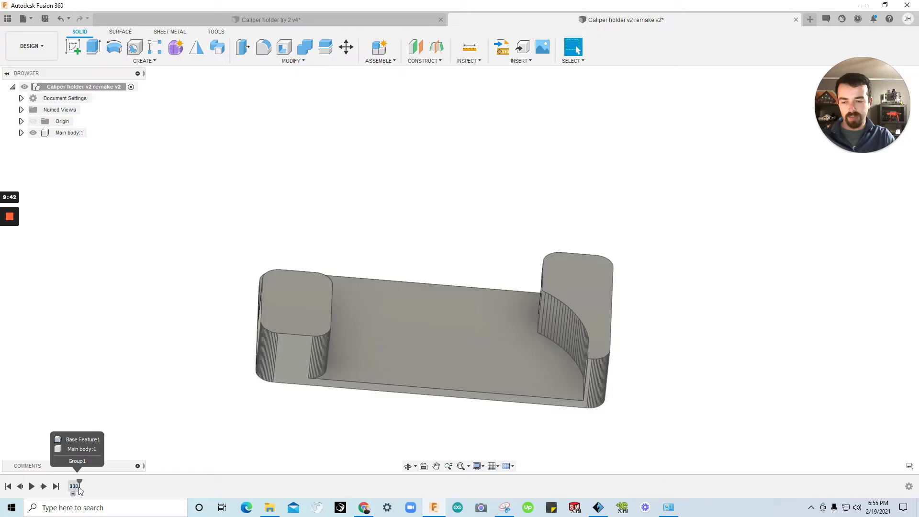
middle_click_drag(150, 455, 124, 290, "shift")
middle_click_drag(183, 234, 123, 200, "shift")
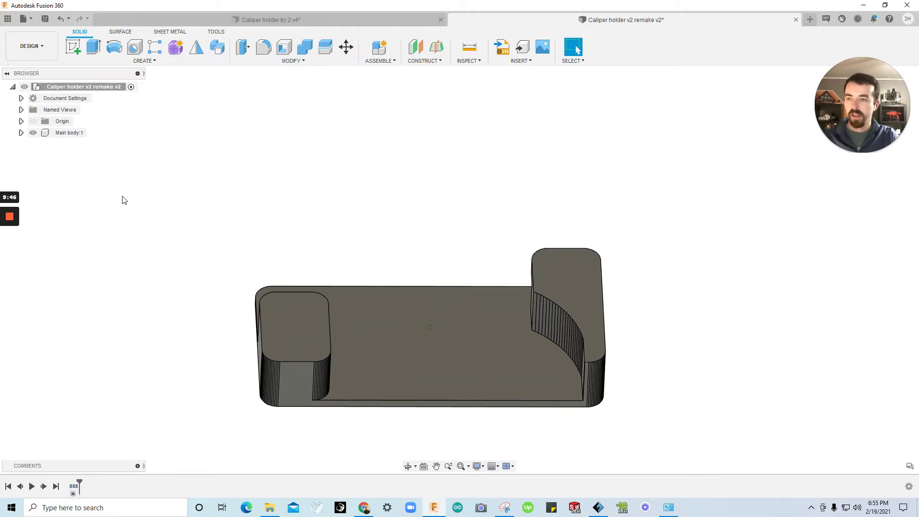
middle_click_drag(251, 278, 481, 152, "shift")
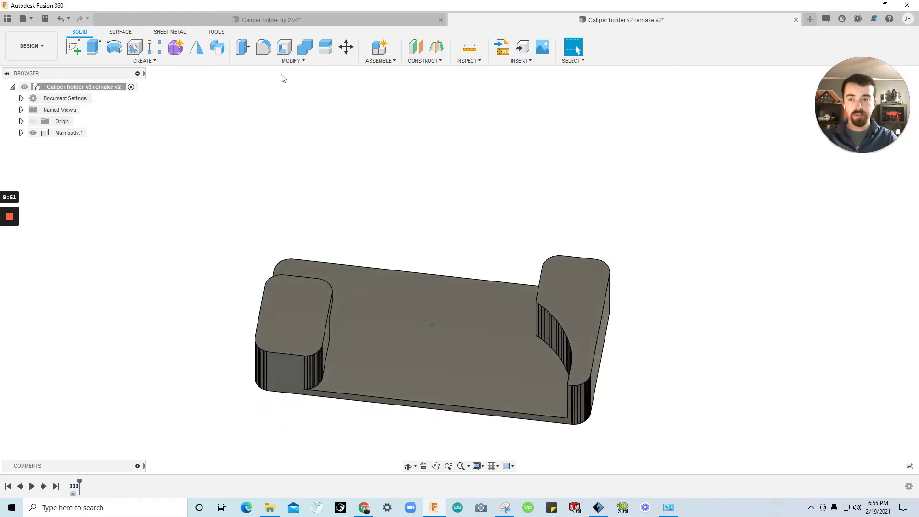
left_click(95, 49)
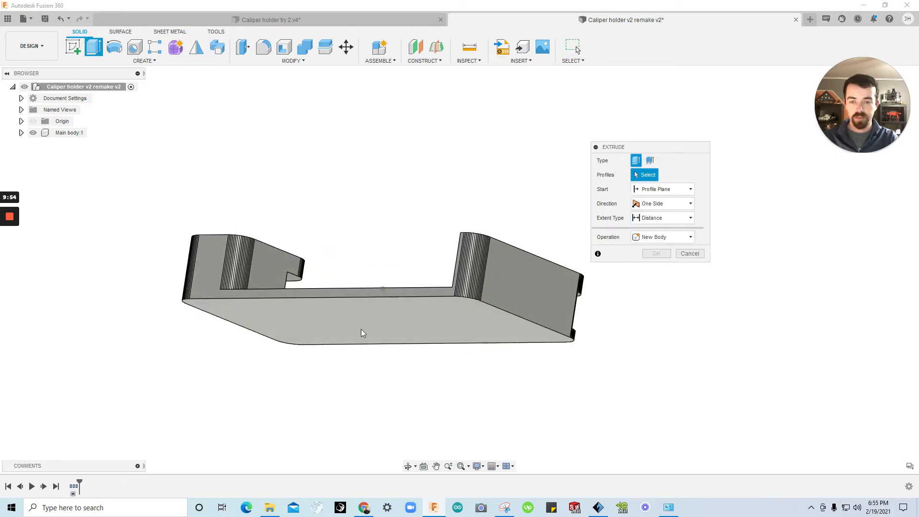
left_click(356, 338)
left_click_drag(357, 339, 510, 409)
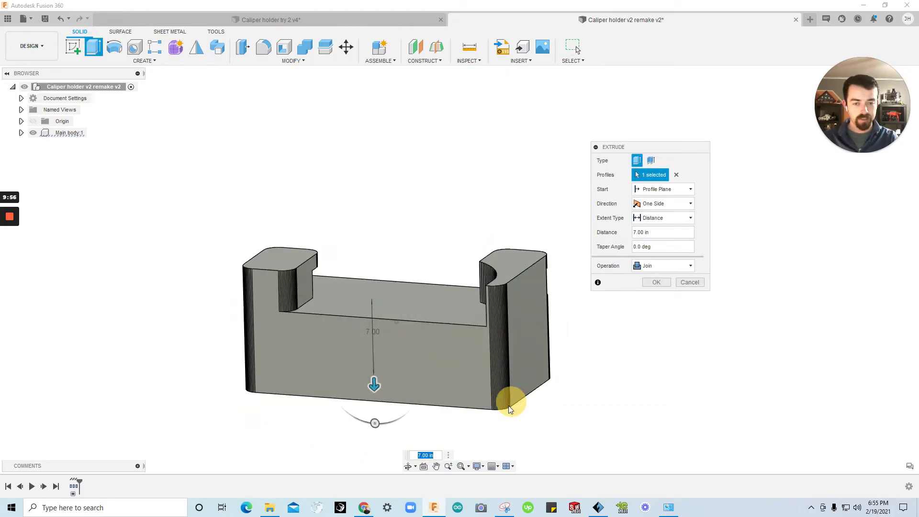
left_click(691, 283)
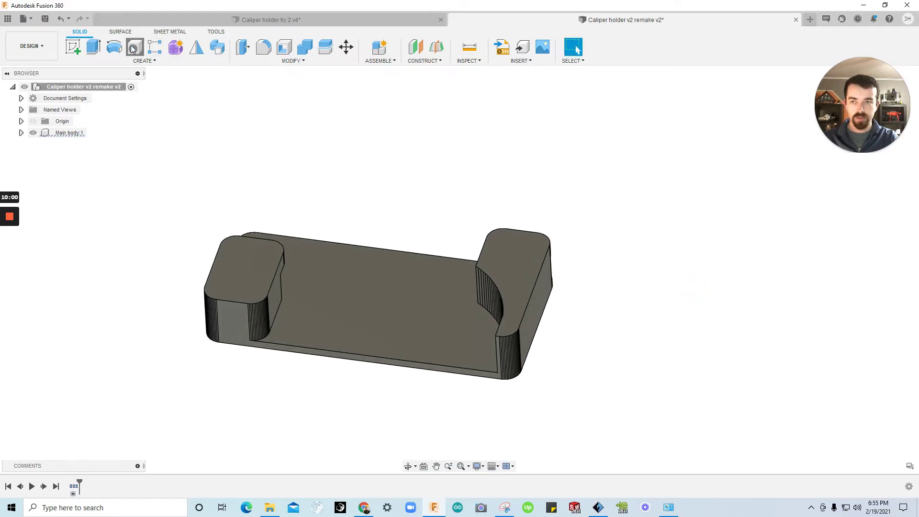
Step: Turn off design history capture and add the Hole command to the toolbar
left_click(380, 275)
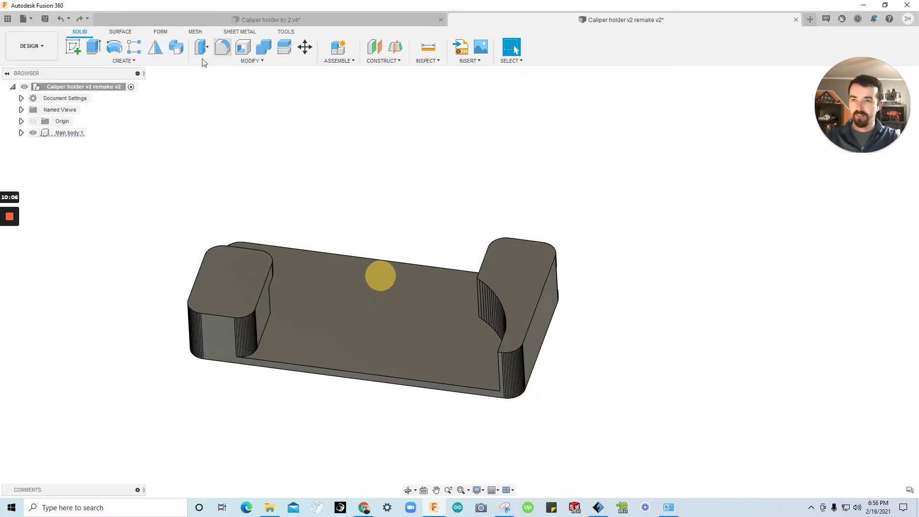
left_click(120, 60)
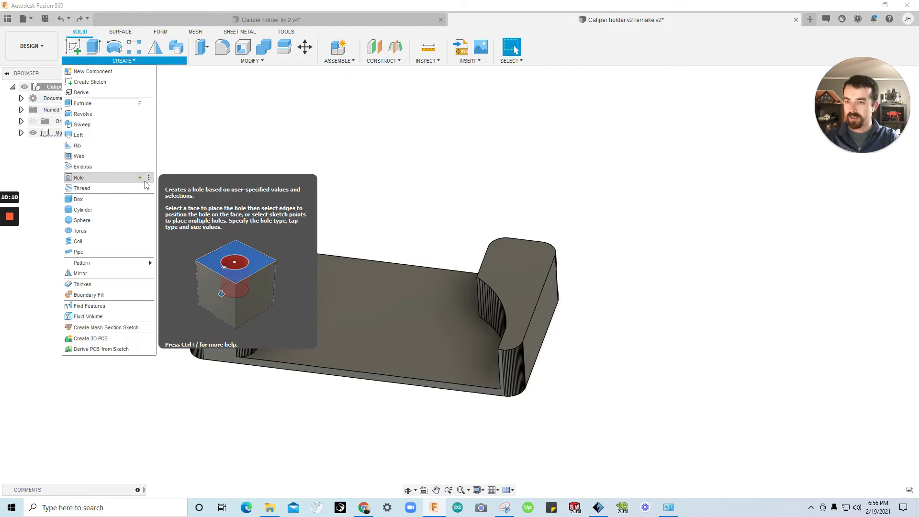
left_click(149, 178)
left_click(159, 180)
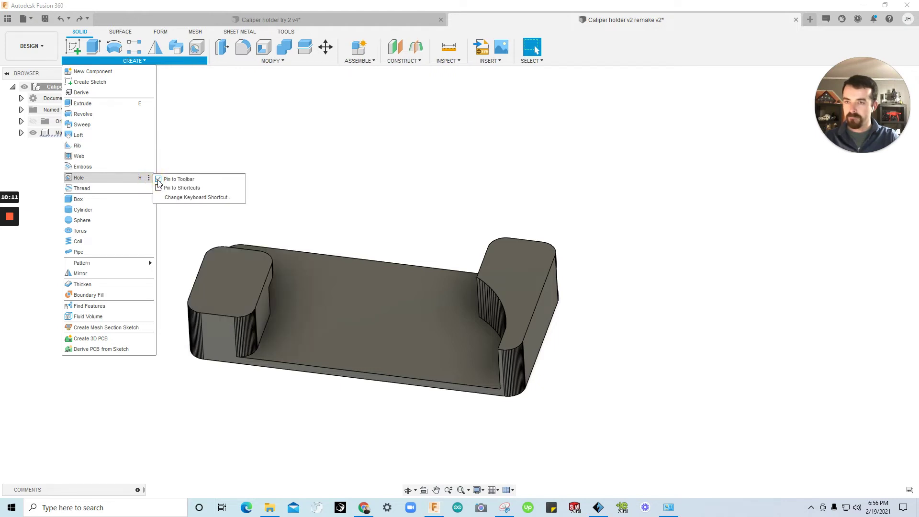
left_click(199, 51)
left_click(368, 303)
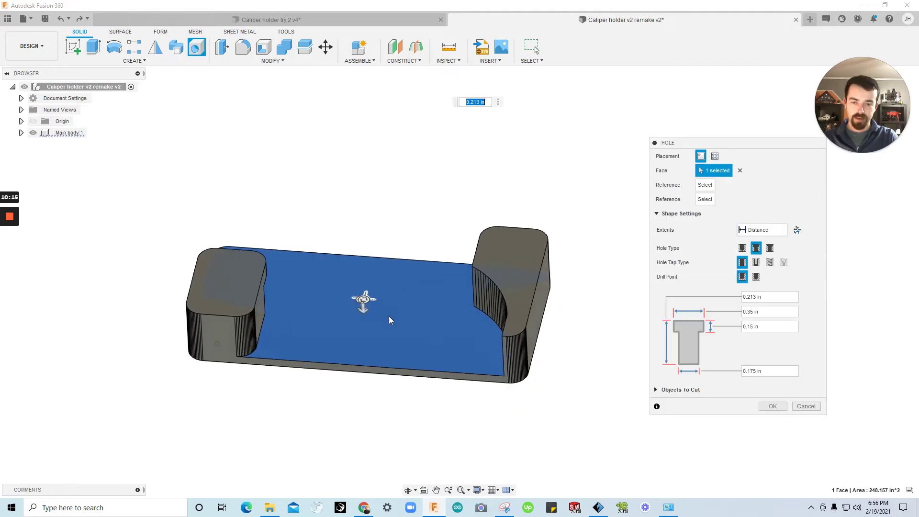
scroll(364, 301, "up", 10)
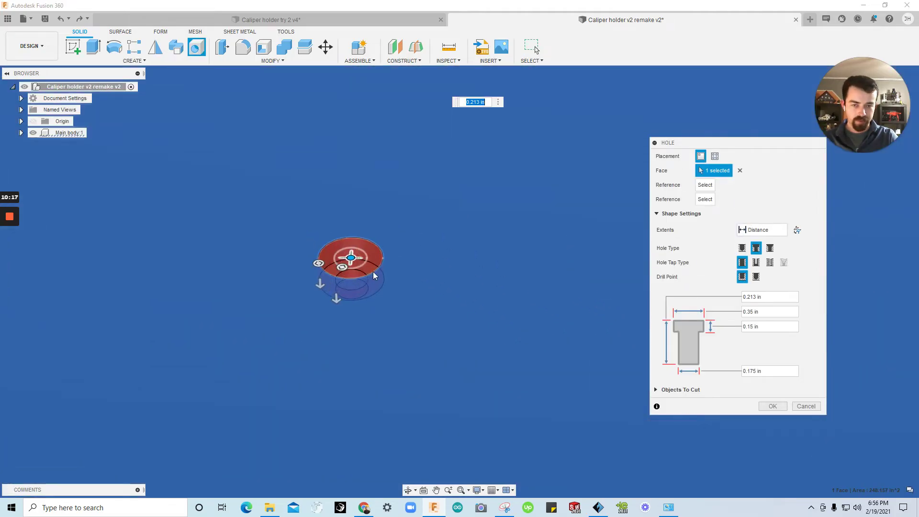
scroll(438, 278, "down", 8)
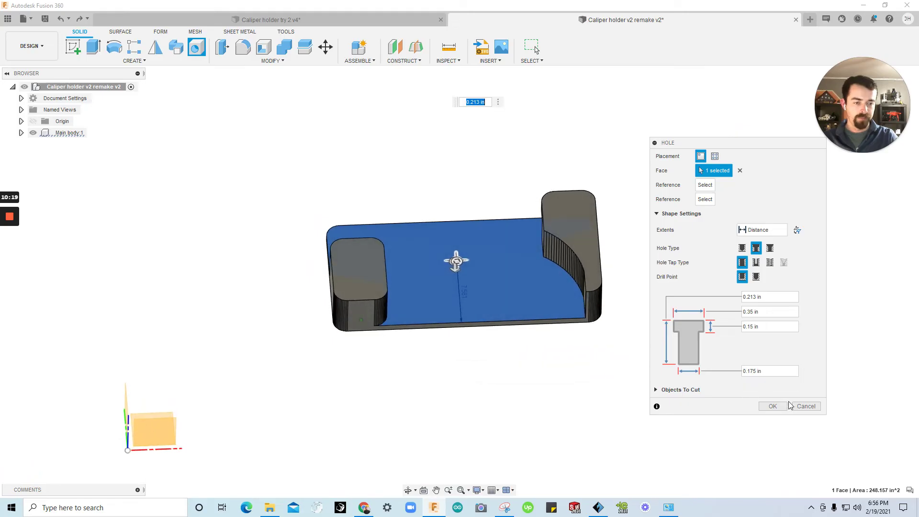
mouse_move(479, 288)
middle_mouse_down("shift")
mouse_move(460, 262)
mouse_move(479, 273)
middle_mouse_up("shift")
scroll(477, 255, "up", 10)
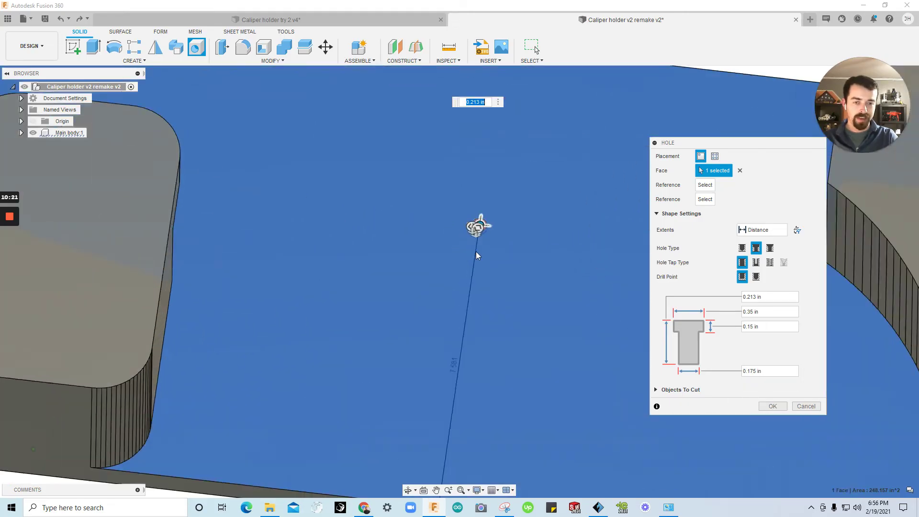
left_click_drag(493, 227, 560, 257)
scroll(560, 256, "down", 10)
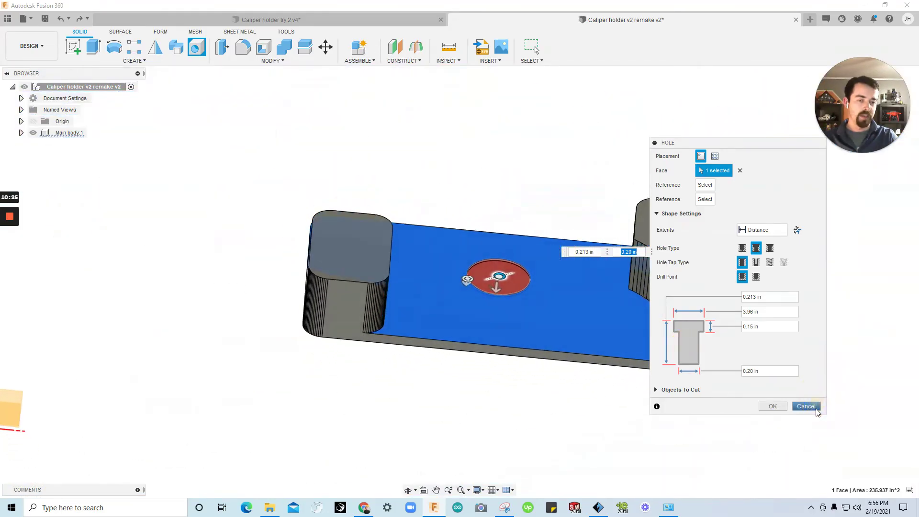
left_click(806, 407)
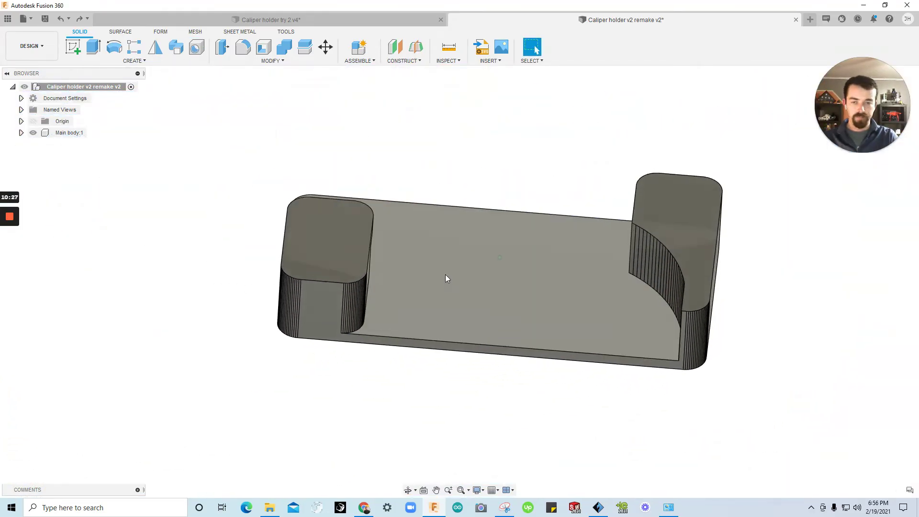
Step: Create a sketch on the plate's flat face between the two blocks and finish it without drawing anything
mouse_move(445, 279)
middle_mouse_down("shift")
mouse_move(470, 251)
mouse_move(489, 275)
middle_mouse_up("shift")
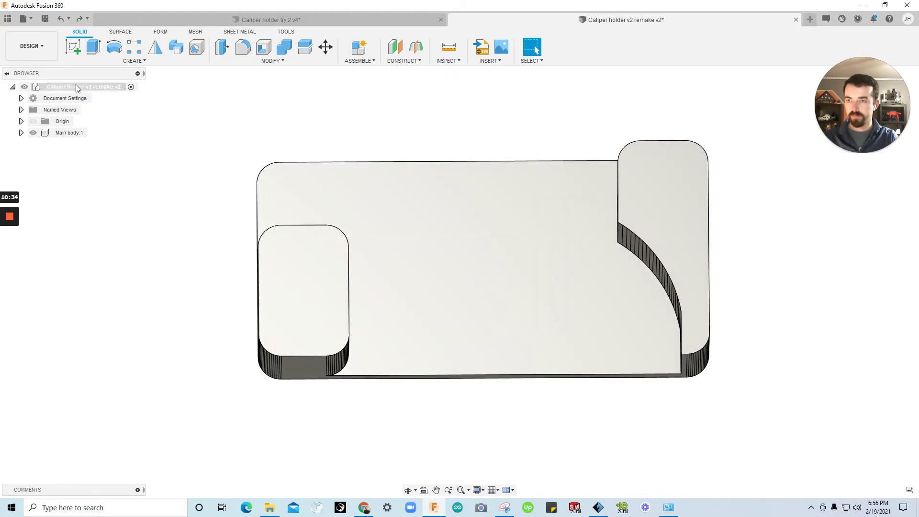
left_click(472, 243)
mouse_move(472, 243)
middle_mouse_down("shift")
mouse_move(175, 118)
mouse_move(73, 48)
middle_mouse_up("shift")
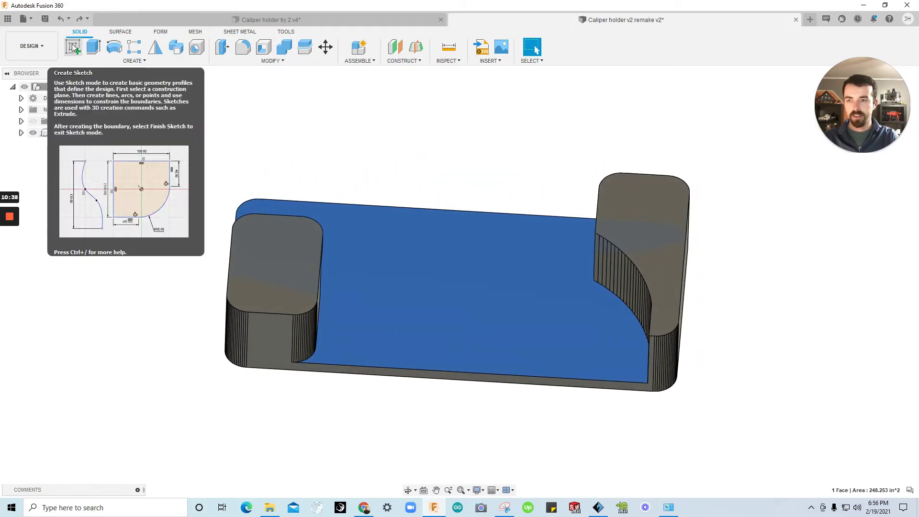
left_click(72, 48)
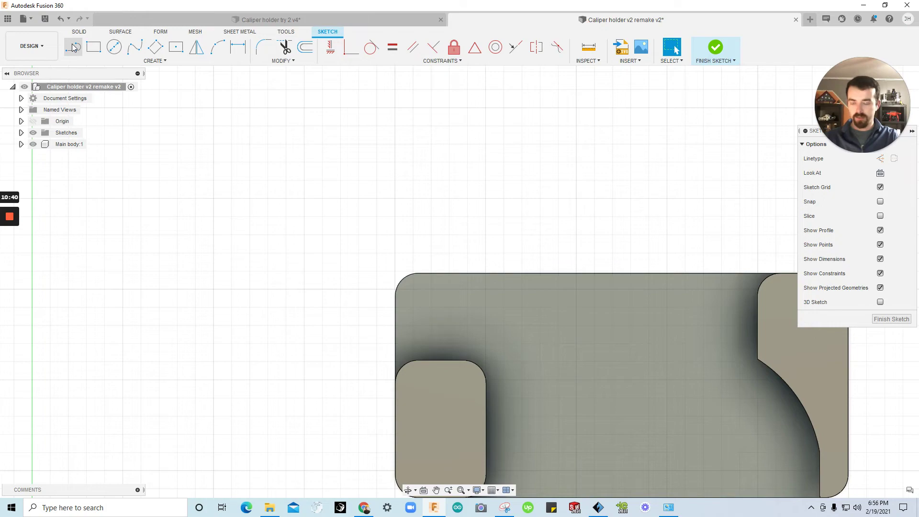
mouse_move(318, 214)
middle_mouse_down("shift")
mouse_move(745, 263)
mouse_move(839, 314)
mouse_move(895, 327)
middle_mouse_up("shift")
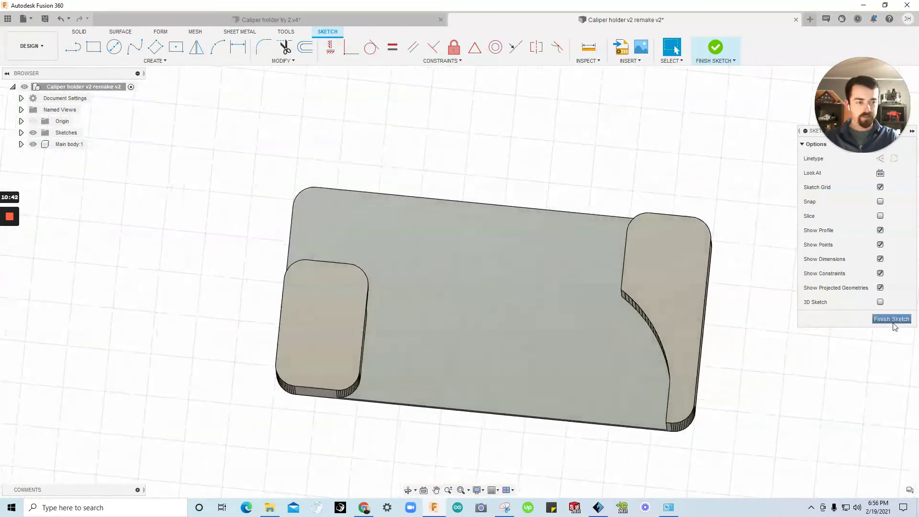
left_click(892, 319)
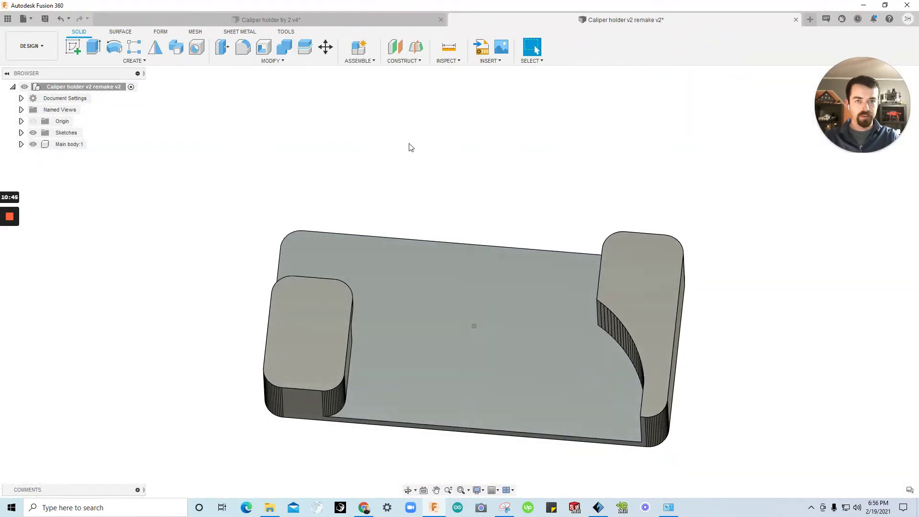
Step: Measure from a sketch point on the plate to the inner face of the large curved block
left_click(449, 47)
middle_click_drag(559, 165, 453, 286, "shift")
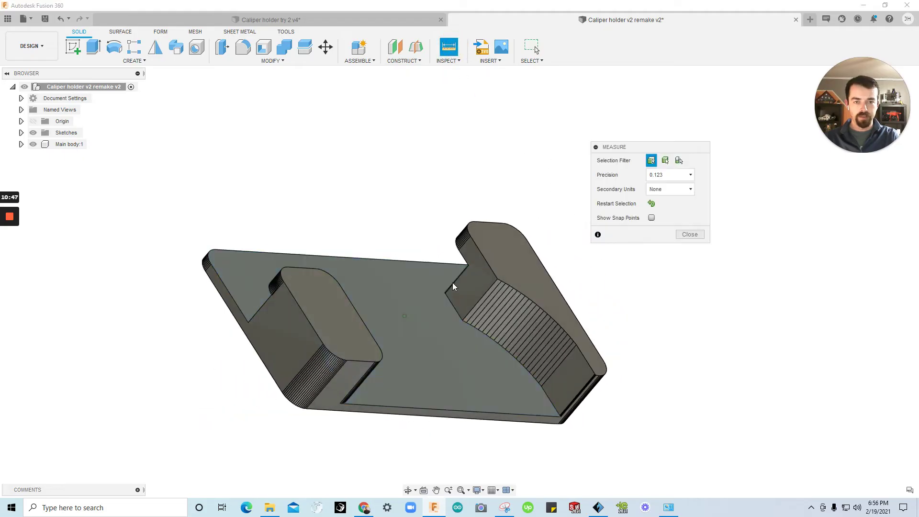
left_click(475, 266)
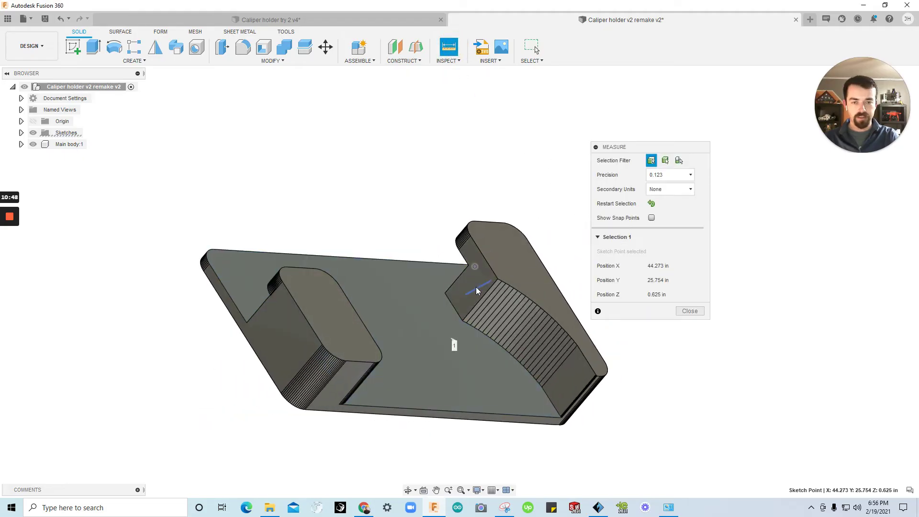
left_click(476, 290)
middle_click_drag(476, 289, 550, 307, "shift")
left_click(690, 407)
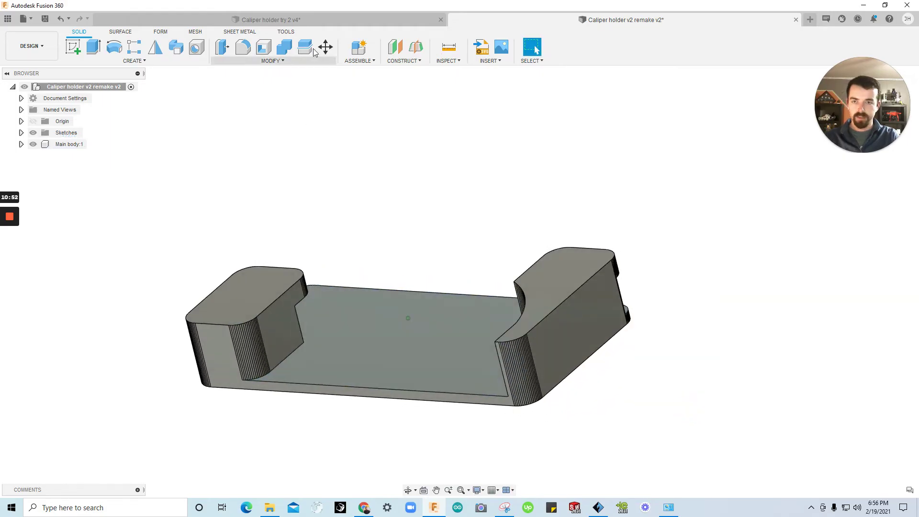
Step: Measure the distance between the facing inner faces of the two blocks
left_click(449, 48)
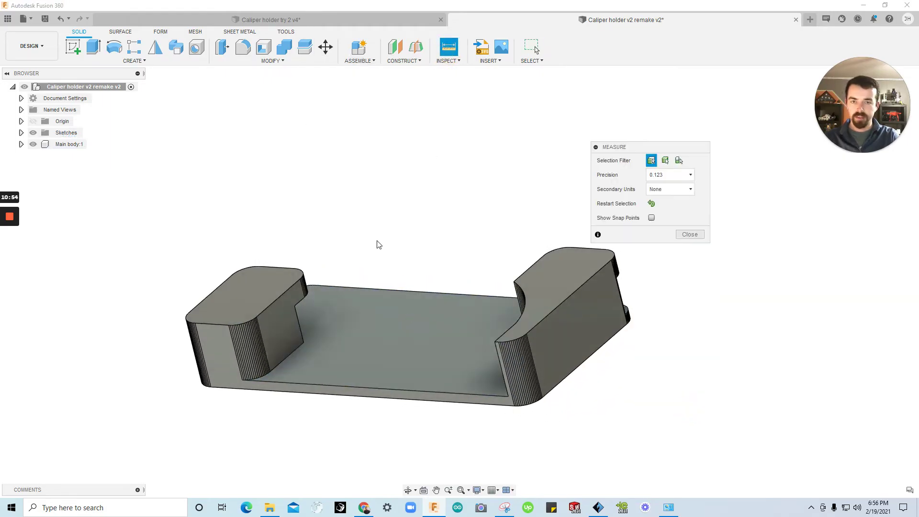
left_click(268, 325)
middle_click_drag(268, 325, 380, 308, "shift")
left_click(443, 300)
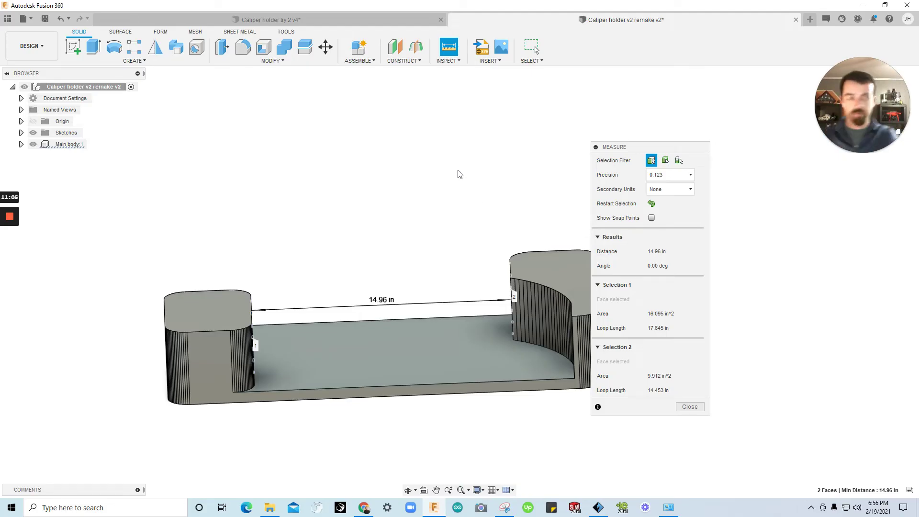
middle_click_drag(445, 250, 437, 290, "shift")
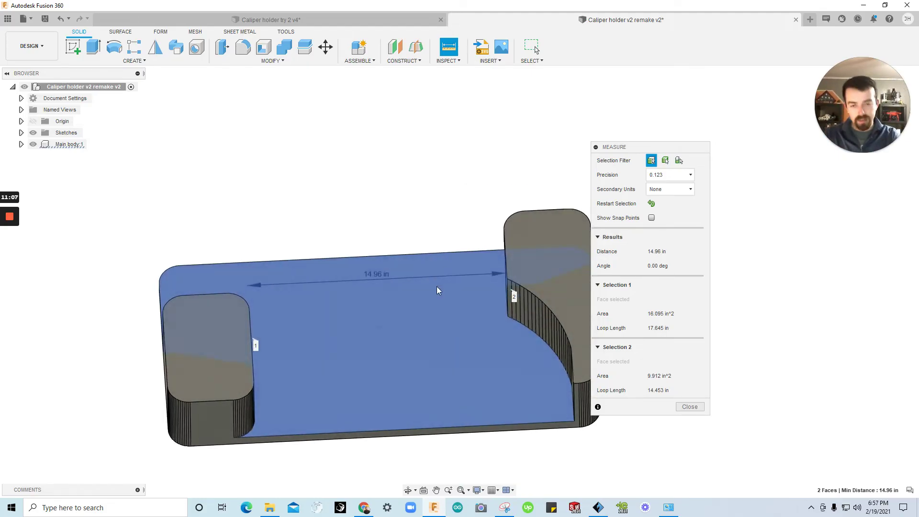
scroll(436, 293, "down", 3)
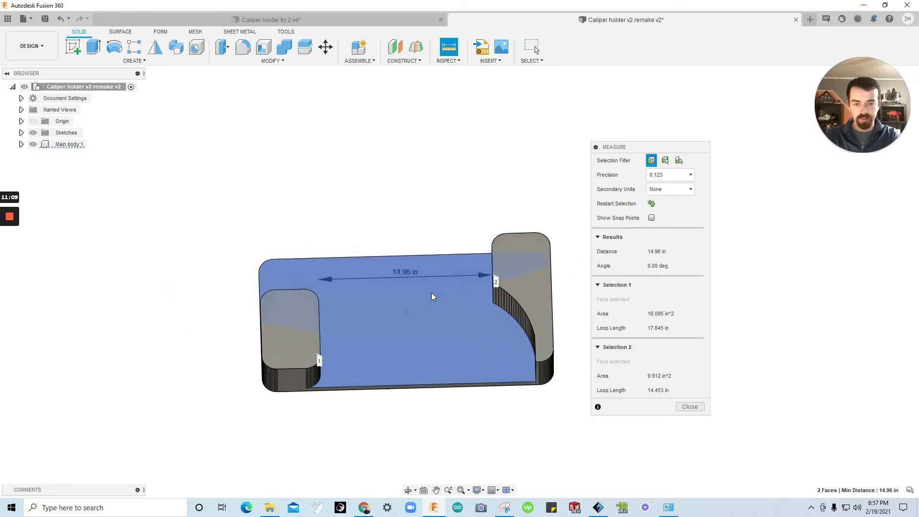
middle_click_drag(431, 294, 426, 301, "shift")
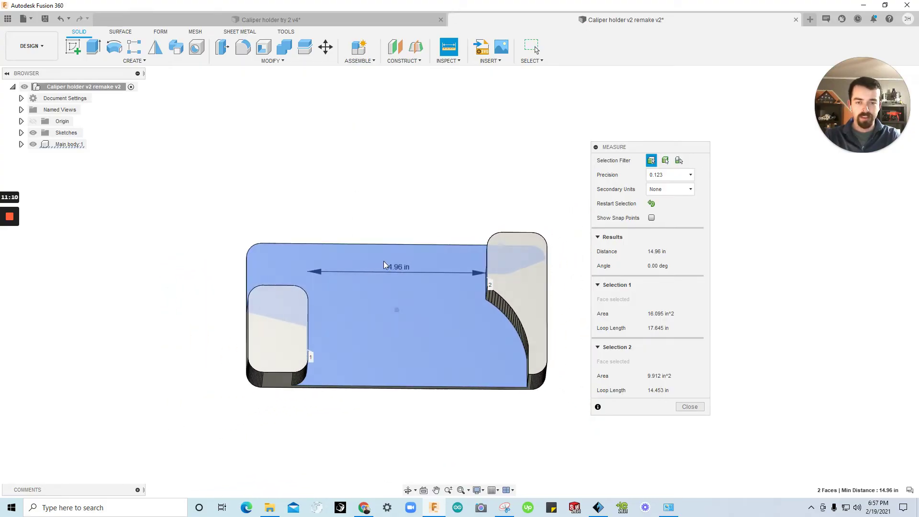
Step: Examine the photo of the mounted caliper on the Thingiverse Dial Caliper Holder page, and return to Fusion 360 to end the measurement
left_click(365, 508)
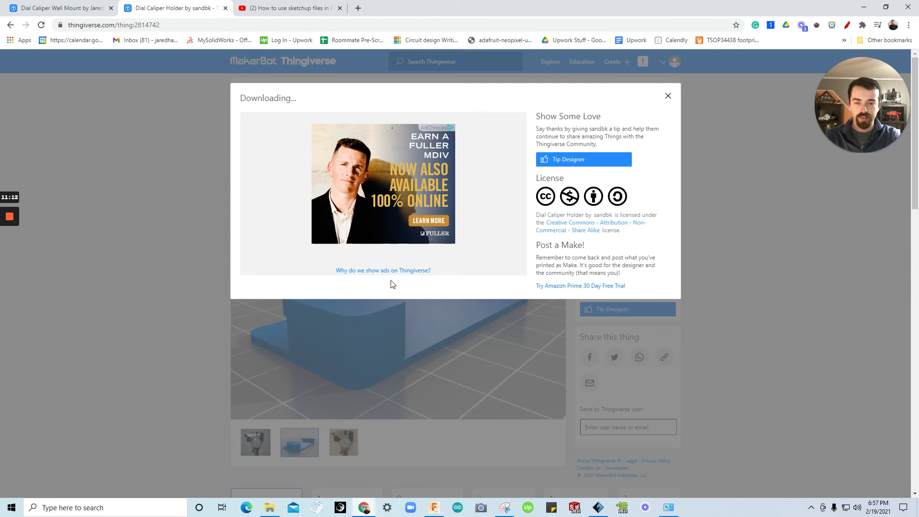
left_click(668, 98)
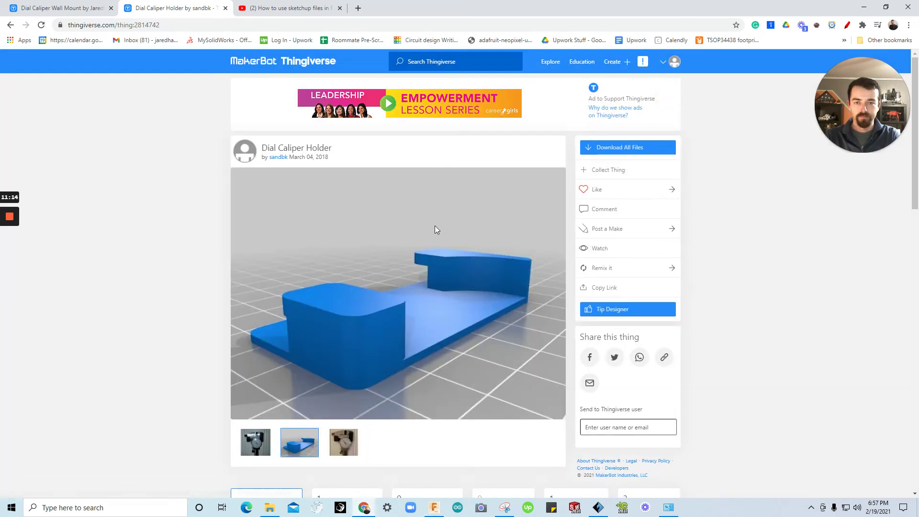
left_click(256, 442)
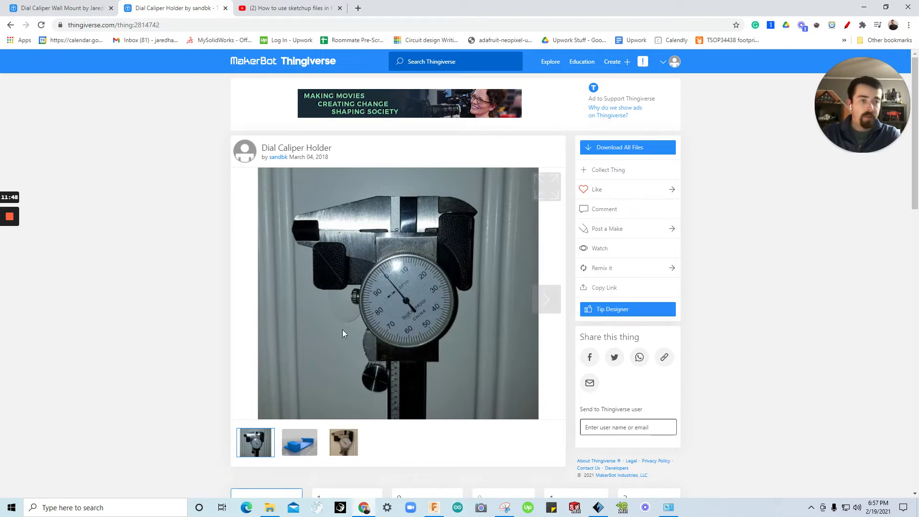
left_click(434, 507)
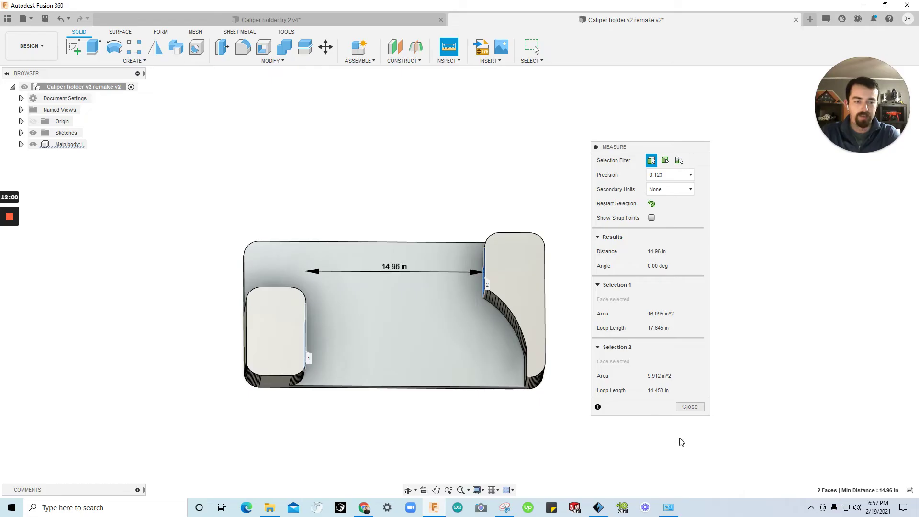
left_click(689, 406)
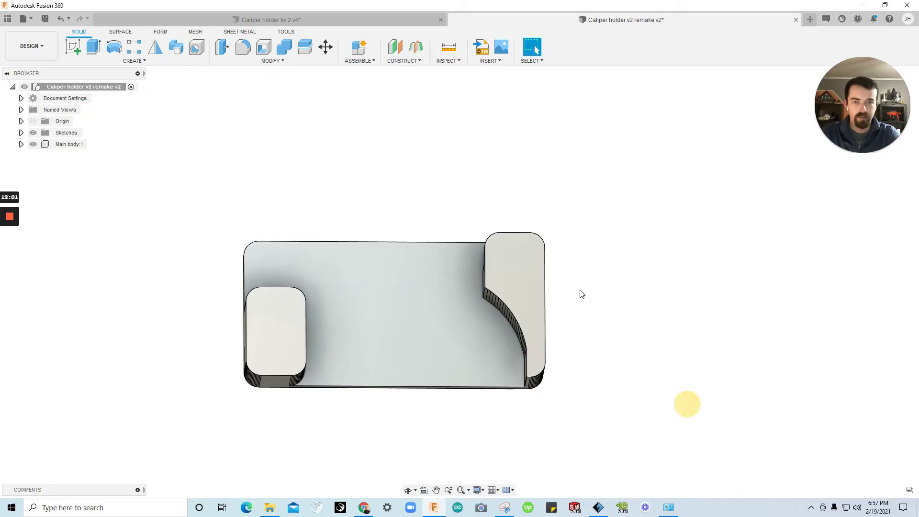
Step: Scale the holder body uniformly by a factor of 1/10
left_click(292, 67)
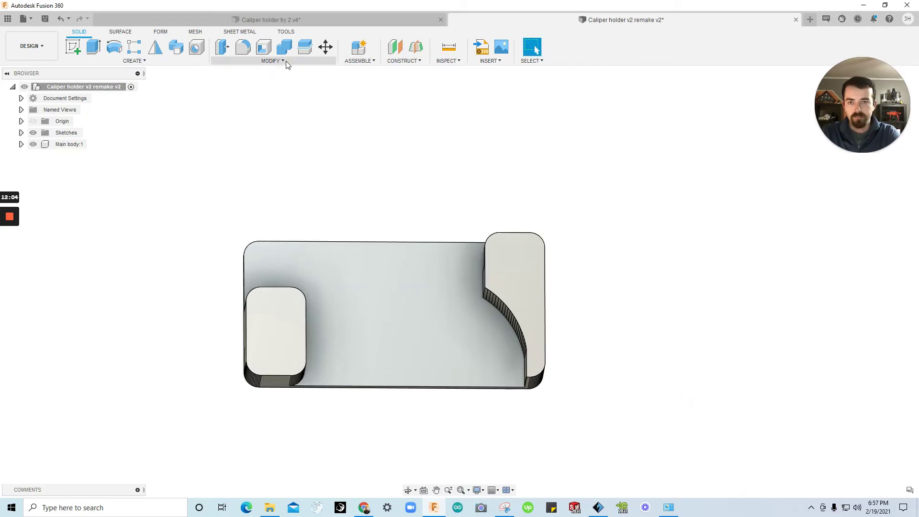
left_click(286, 62)
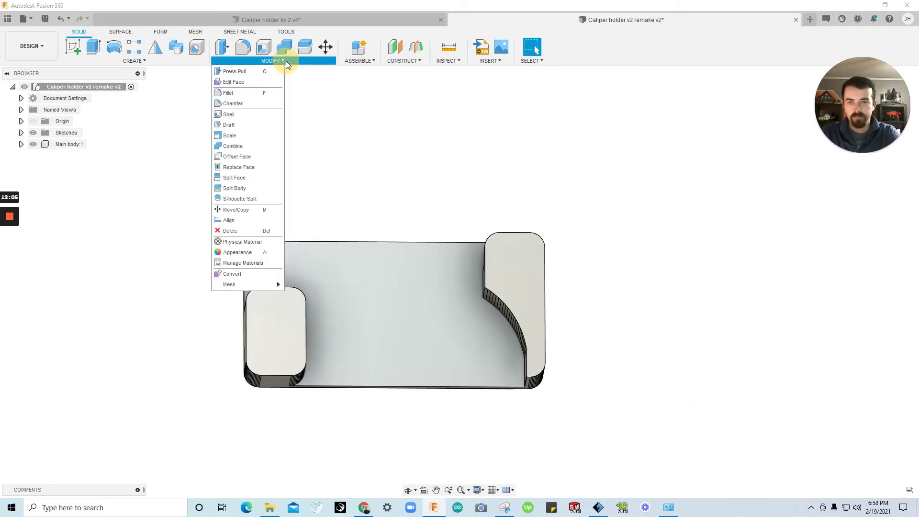
left_click(234, 136)
left_click(369, 300)
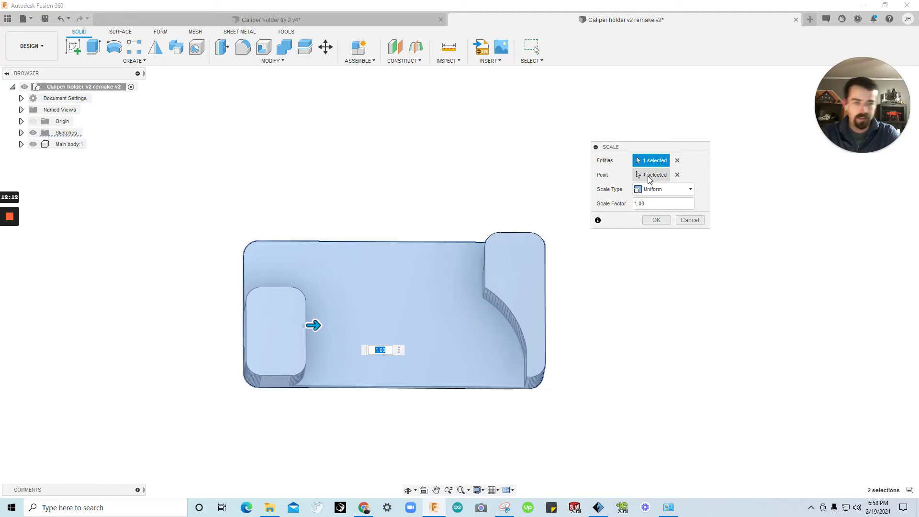
left_click(651, 189)
left_click(650, 191)
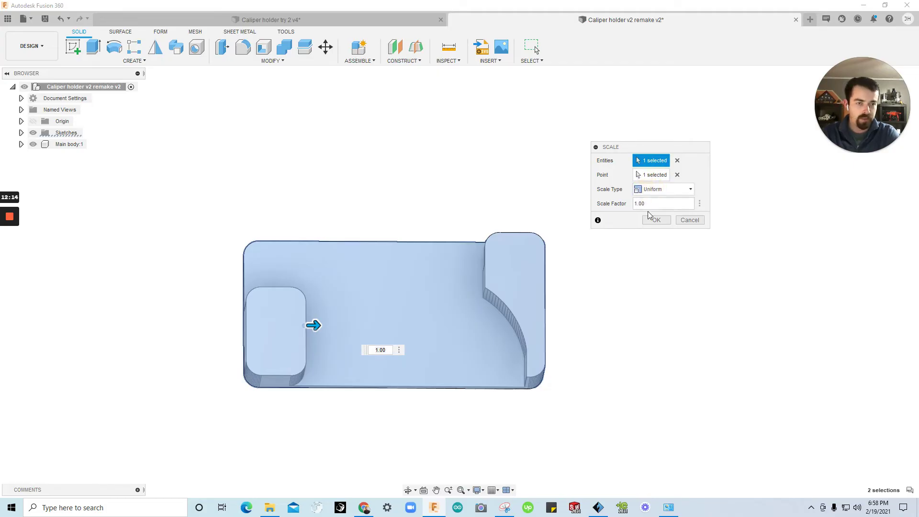
double_click(644, 203)
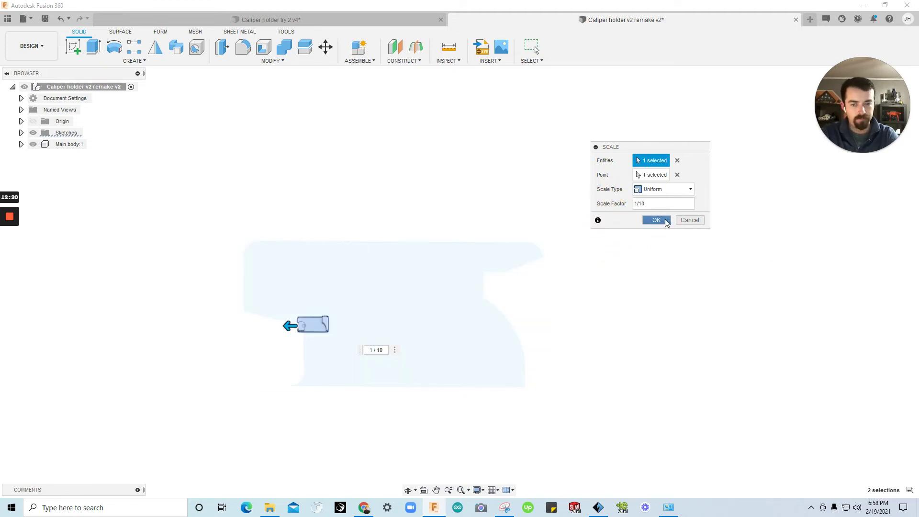
left_click(666, 221)
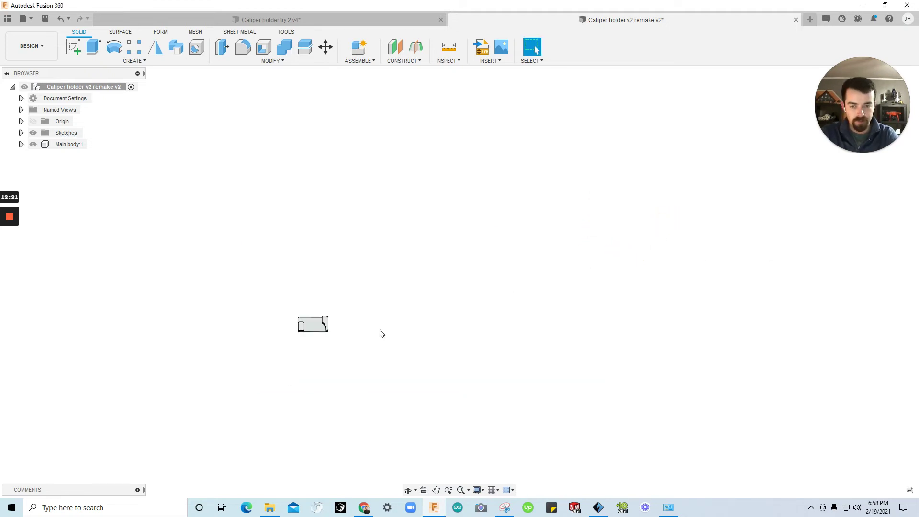
Step: Measure the distance between the facing inner faces of the two blocks on the scaled body
left_click(449, 49)
scroll(311, 329, "up", 5)
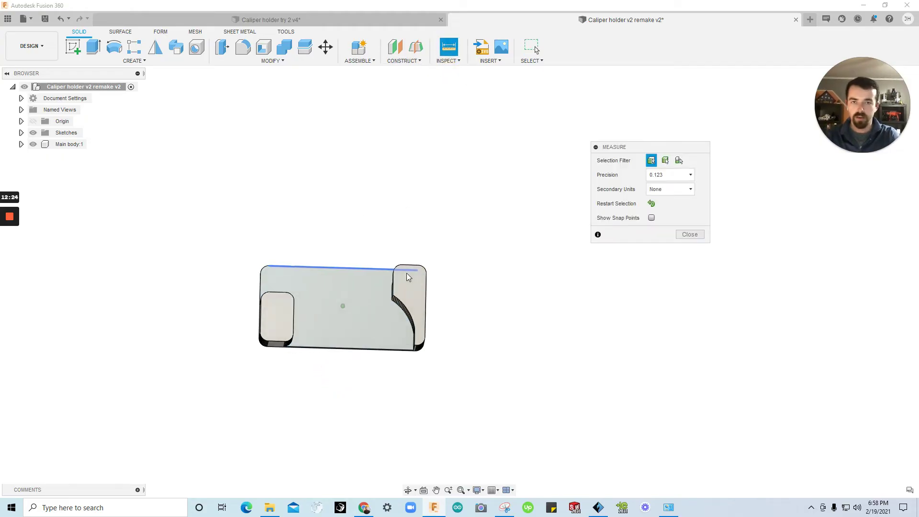
left_click(284, 310)
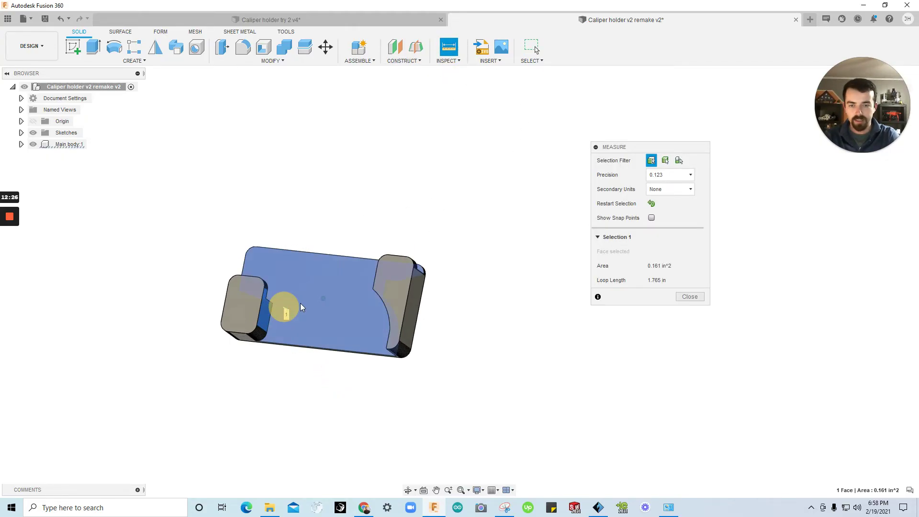
middle_click_drag(284, 310, 307, 292, "shift")
left_click(340, 312)
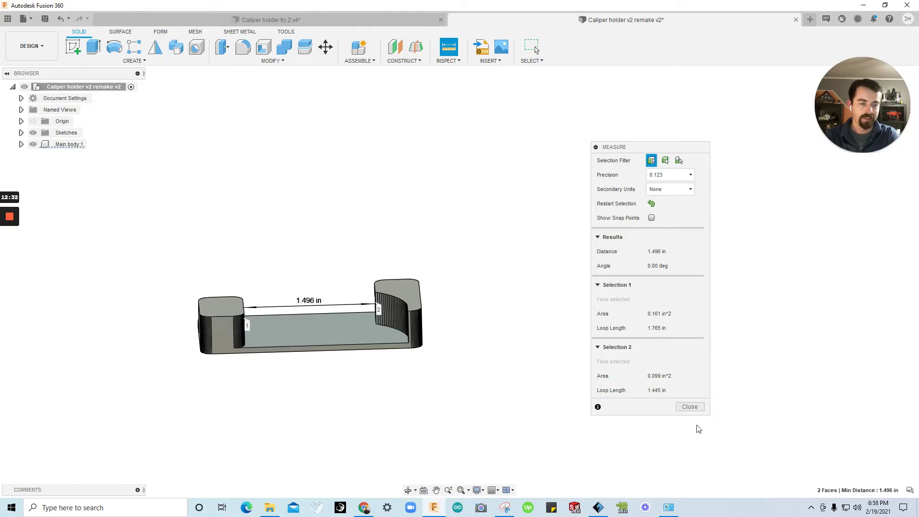
left_click(690, 406)
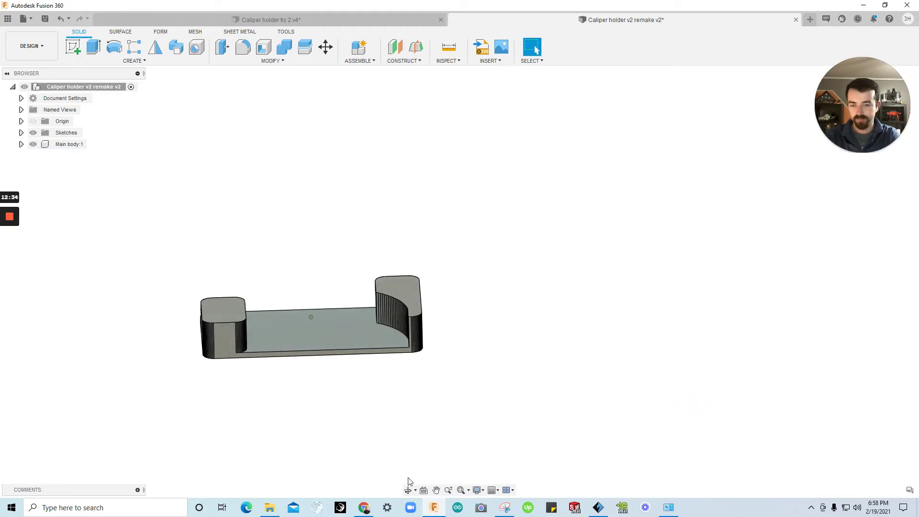
Step: Create a sketch on the plate's flat face and draw a line across it between the midpoints of the two long edges
mouse_move(422, 430)
middle_mouse_down("shift")
mouse_move(360, 437)
mouse_move(308, 425)
mouse_move(286, 289)
mouse_move(324, 259)
mouse_move(203, 200)
middle_mouse_up("shift")
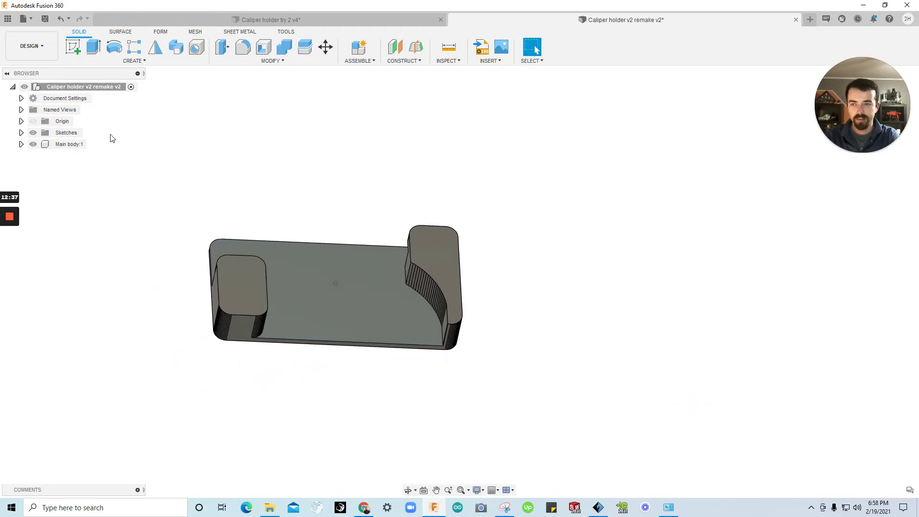
left_click(71, 48)
left_click(320, 285)
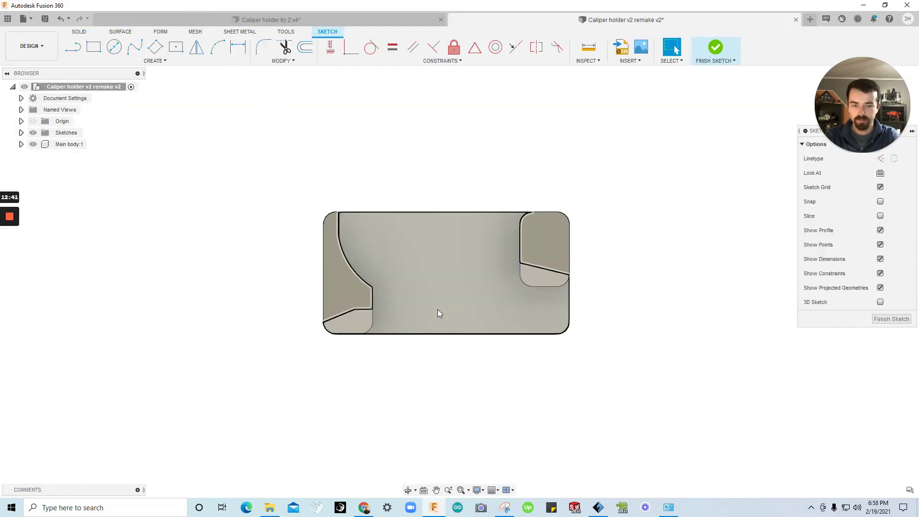
scroll(455, 306, "up", 2)
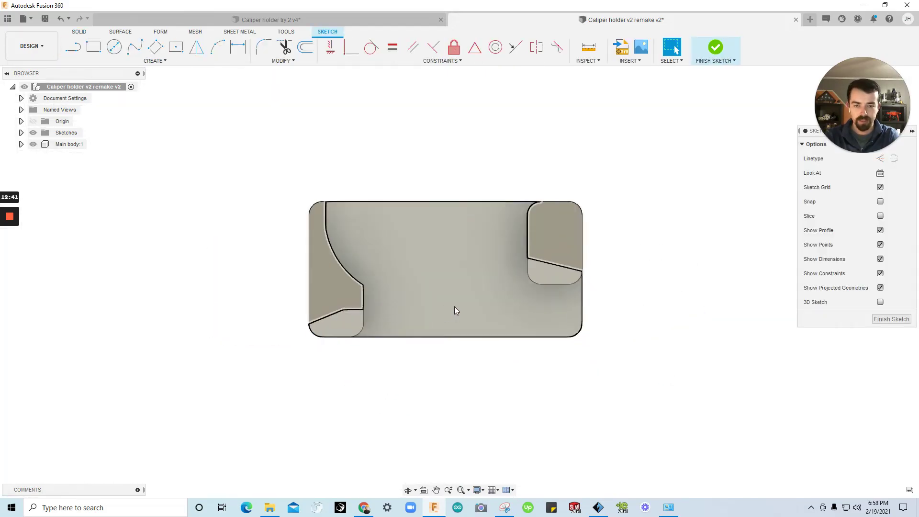
left_click(72, 48)
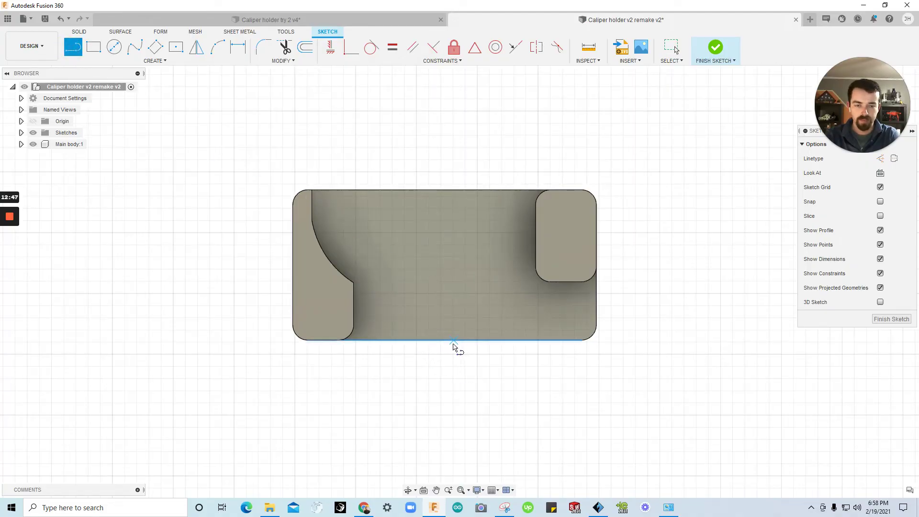
scroll(438, 348, "up", 2)
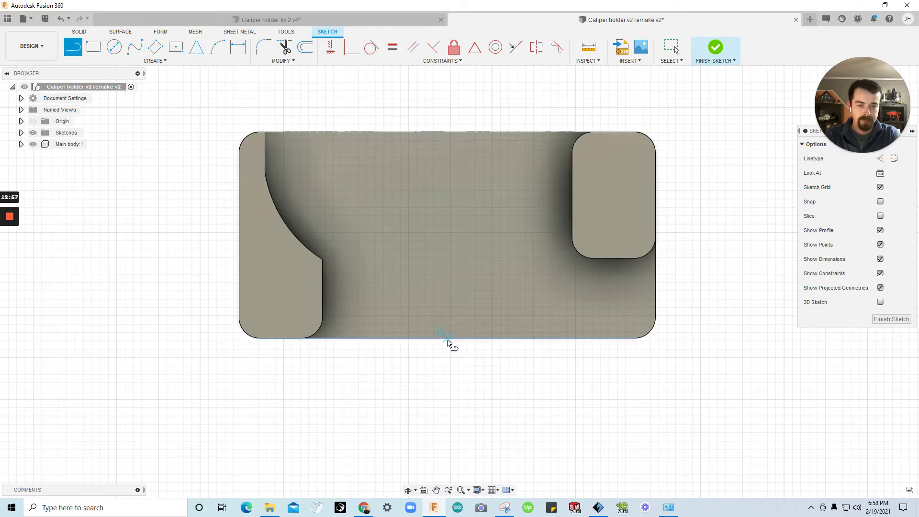
left_click(448, 339)
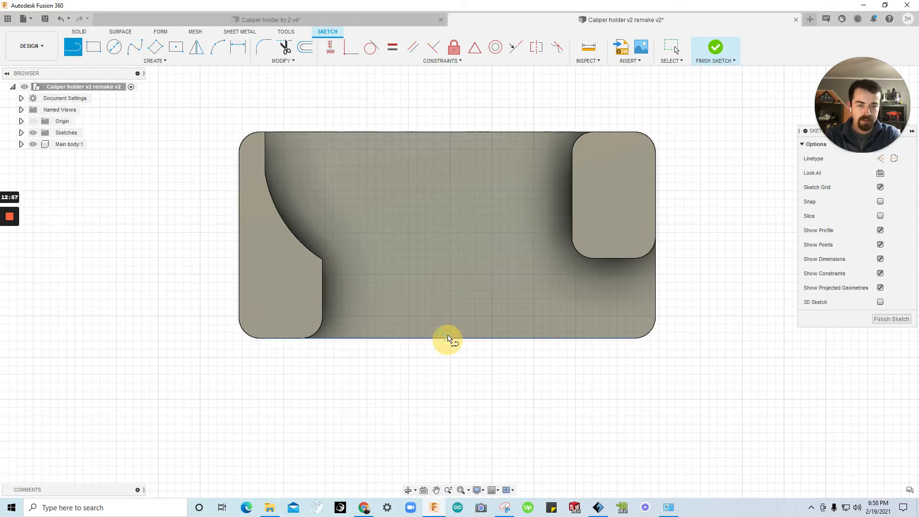
double_click(446, 134)
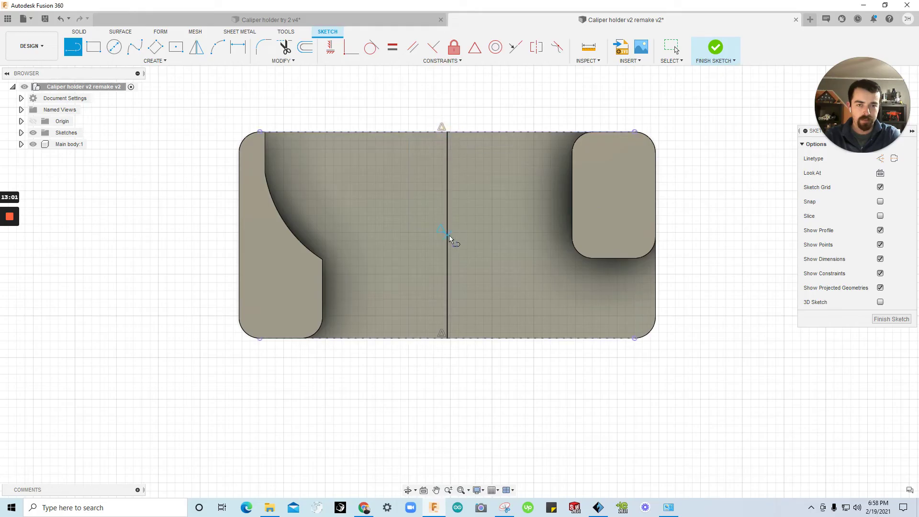
Step: Draw a short line from the centre line's midpoint, perpendicular to it, towards the smaller rounded block
left_click(447, 234)
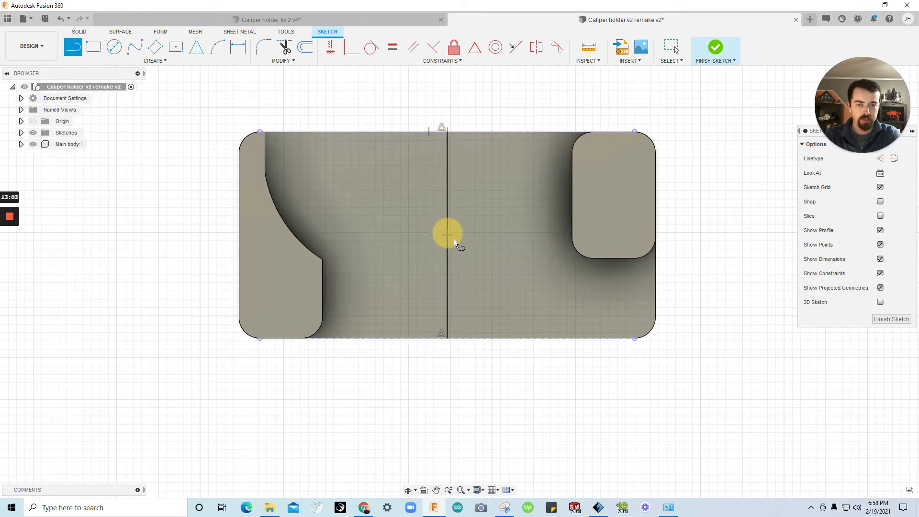
left_click(484, 236)
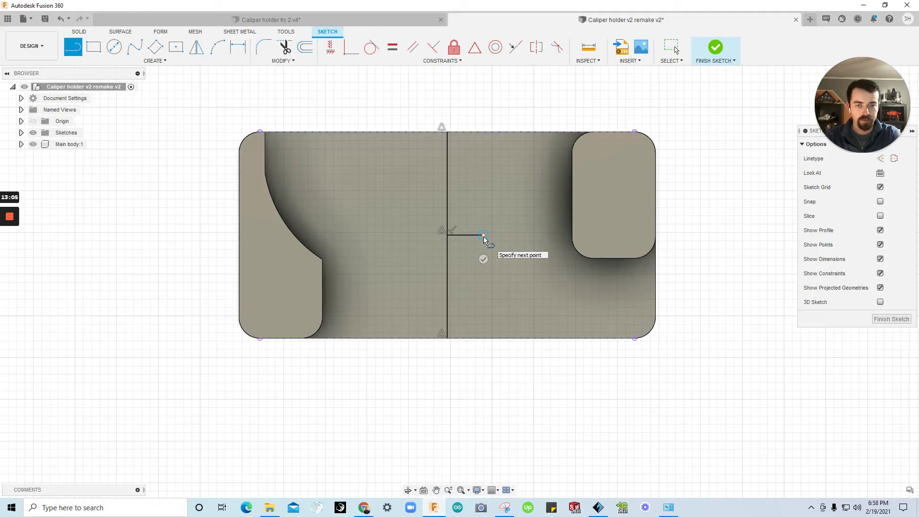
key("Escape")
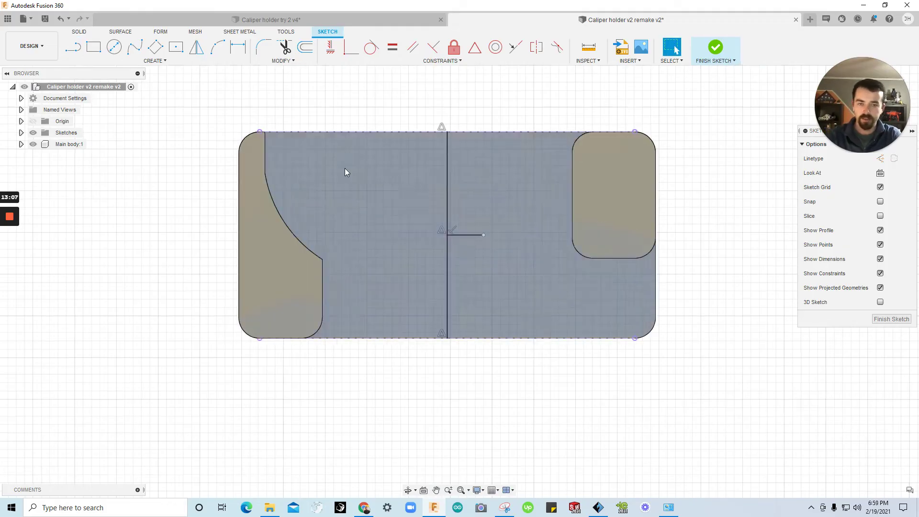
Step: Draw a line from the centre line's midpoint to the midpoint of the long edge beside the curved block's wide end
middle_click_drag(345, 168, 338, 158)
key("l")
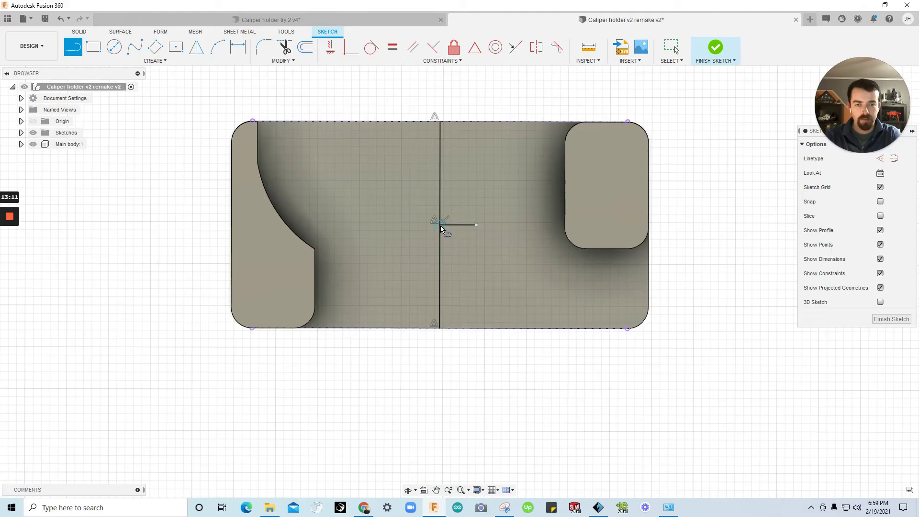
left_click(440, 225)
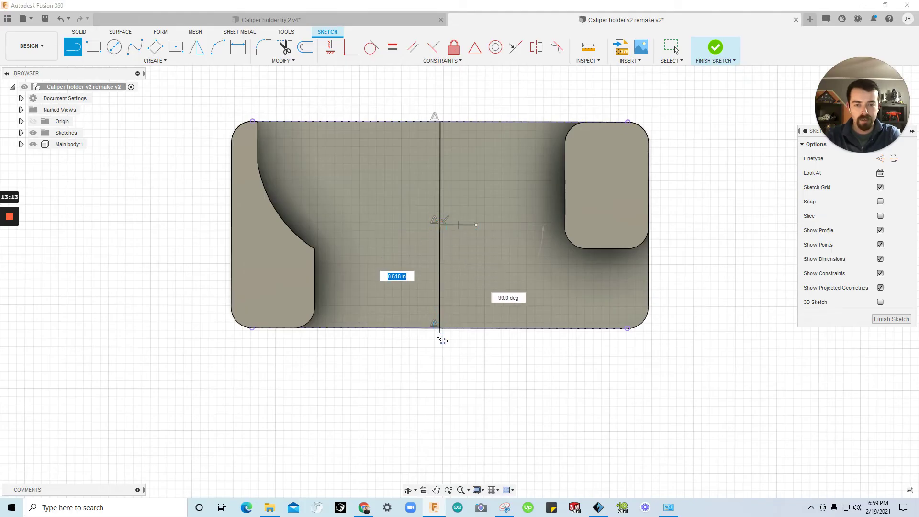
left_click(440, 329)
key("Escape")
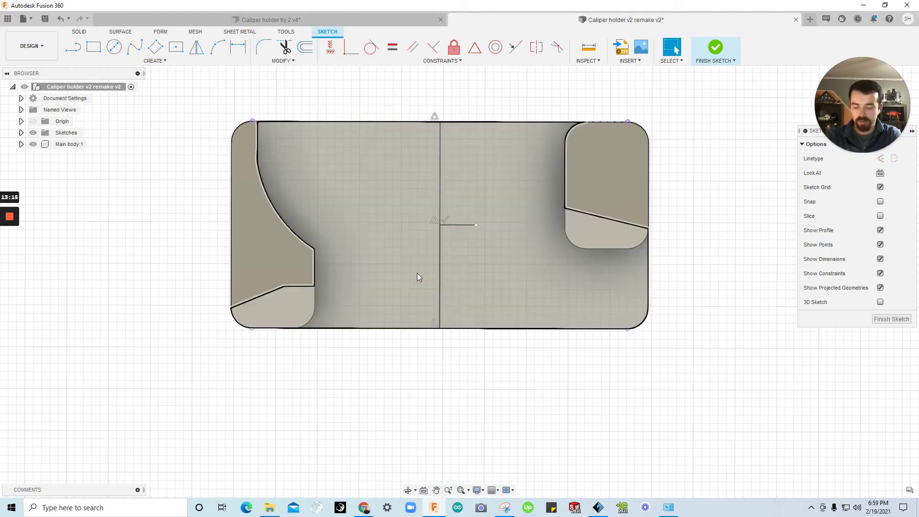
Step: Place a sketch point at the midpoint of the half-length line between the plate's centre and its long edge
left_click(158, 61)
left_click(92, 166)
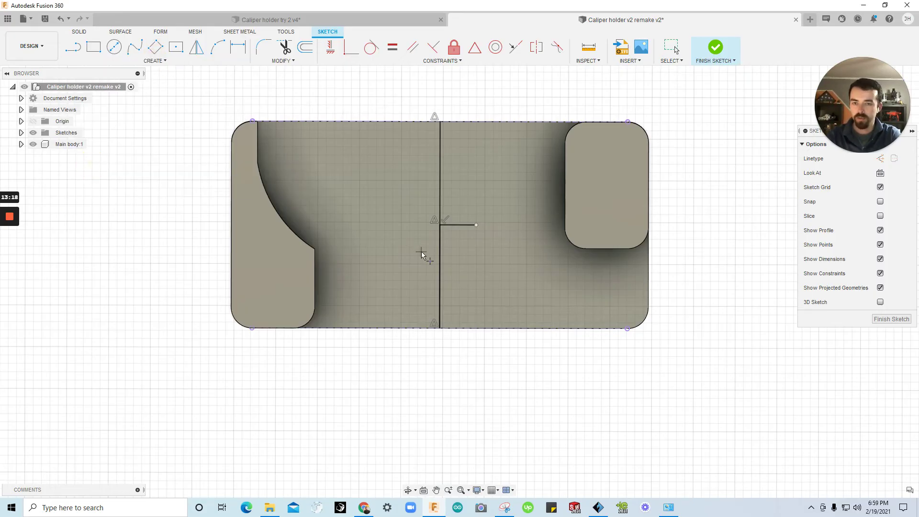
left_click(440, 277)
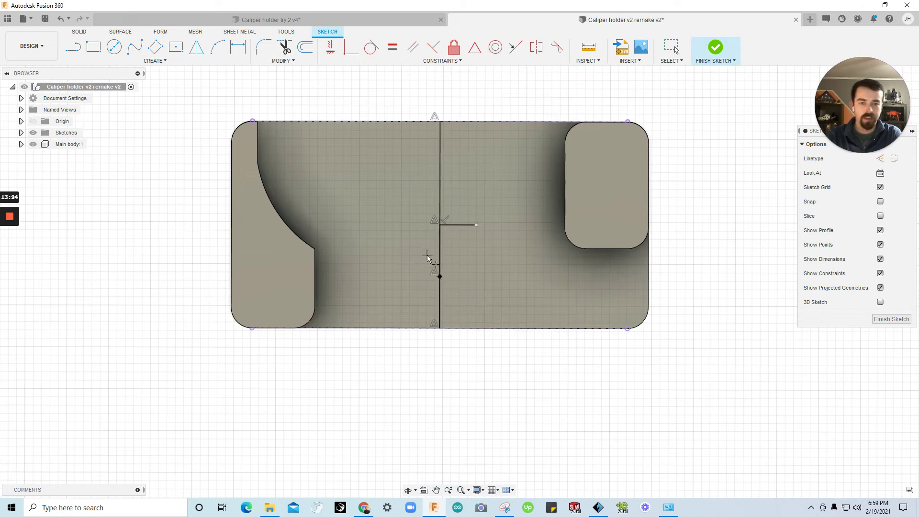
Step: Mirror the sketch point about the short perpendicular line at the plate's centre, and finish the sketch
left_click(202, 47)
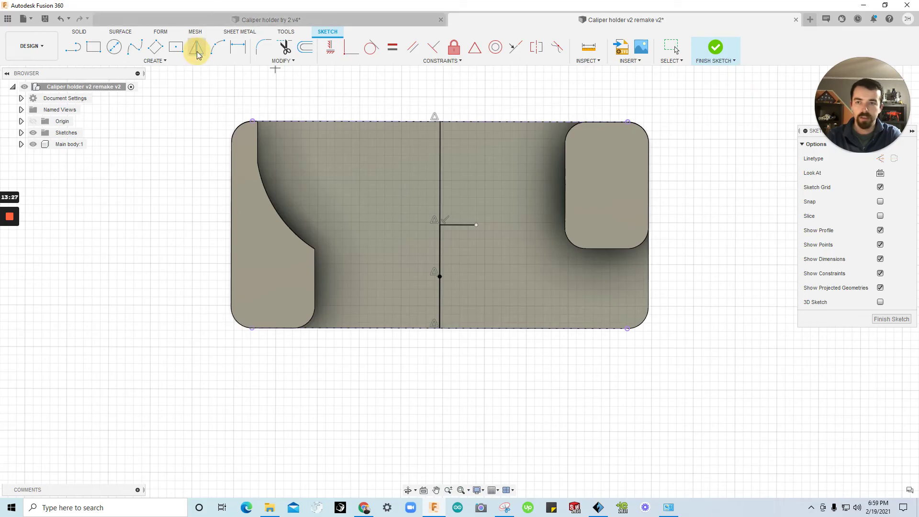
left_click(440, 276)
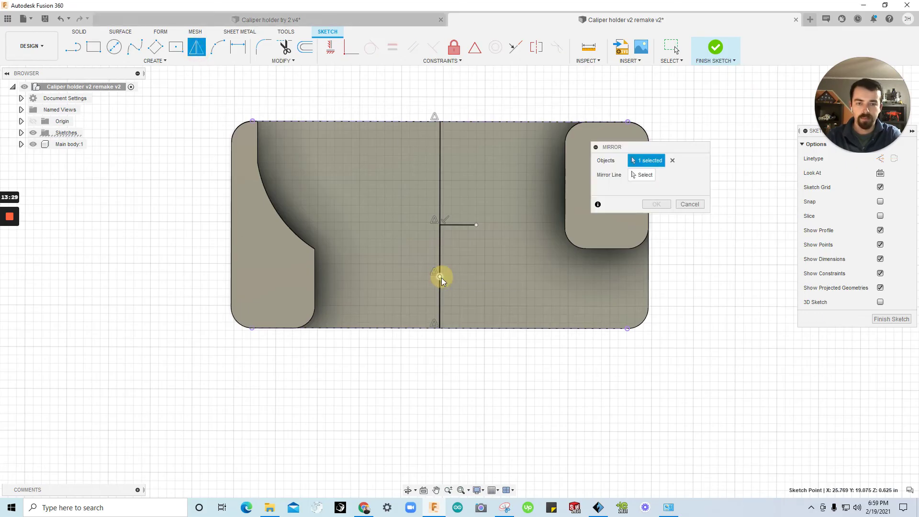
left_click(453, 225)
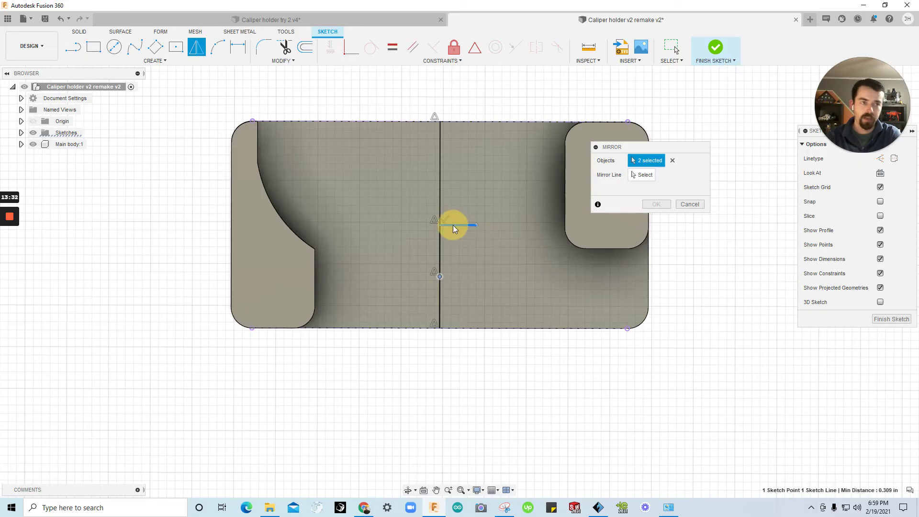
left_click(673, 160)
left_click(440, 277)
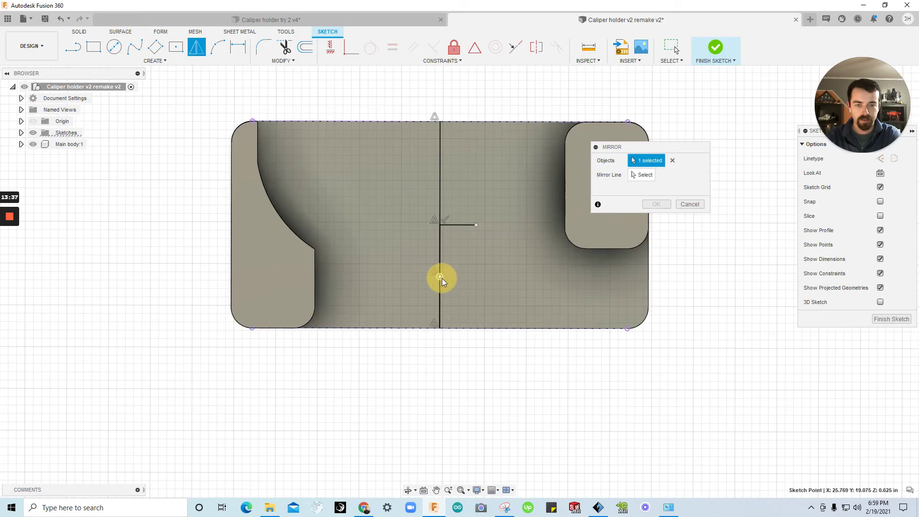
left_click(642, 176)
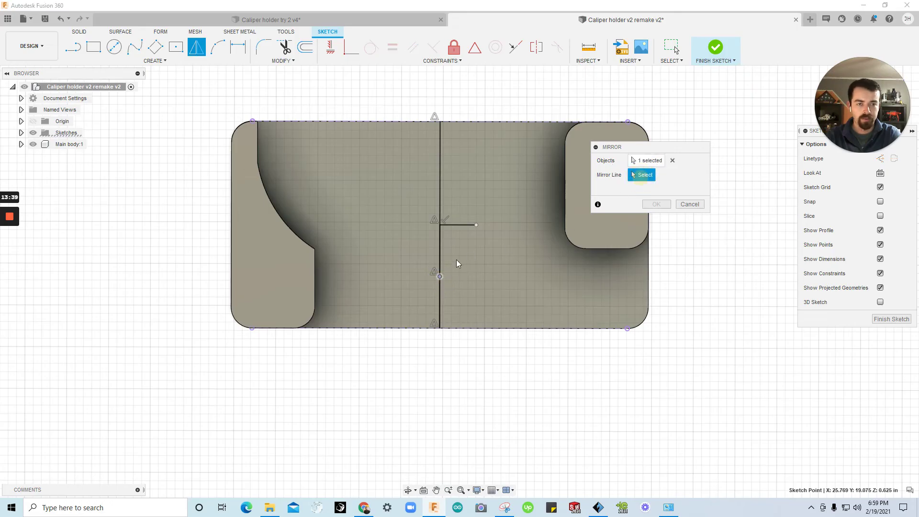
left_click(462, 225)
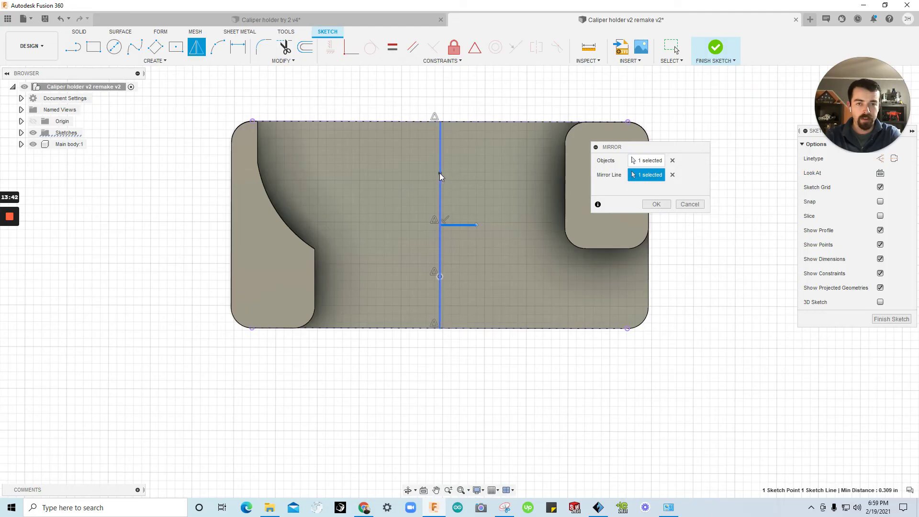
left_click(657, 205)
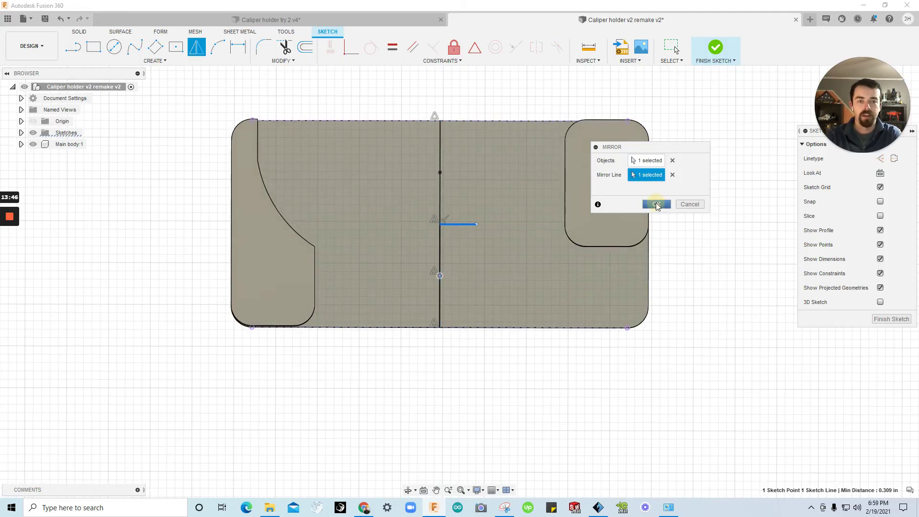
mouse_move(684, 177)
middle_mouse_down("shift")
mouse_move(571, 138)
mouse_move(603, 110)
middle_mouse_up("shift")
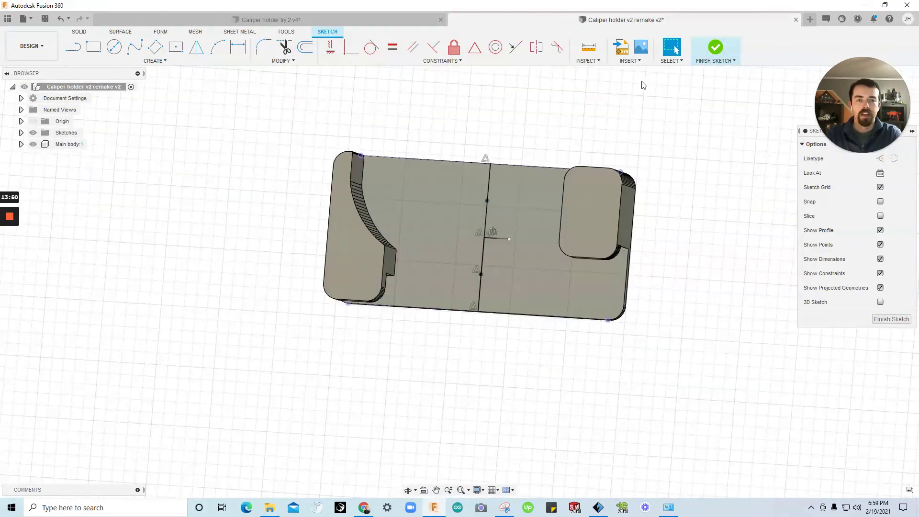
left_click(715, 47)
middle_click_drag(564, 188, 501, 272, "shift")
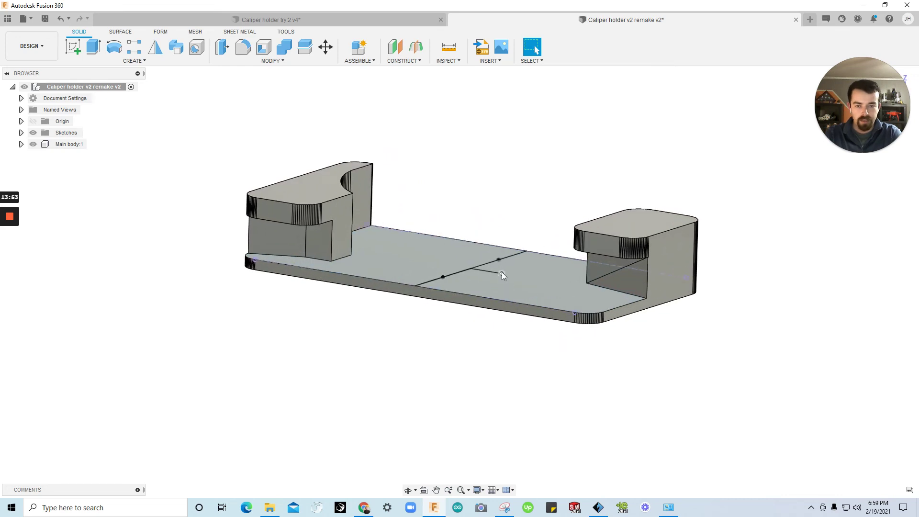
left_click(196, 49)
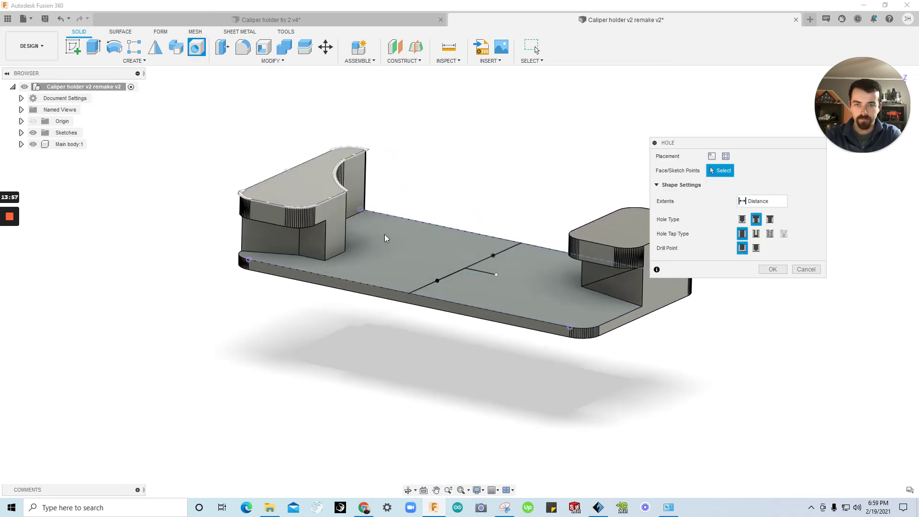
left_click(437, 280)
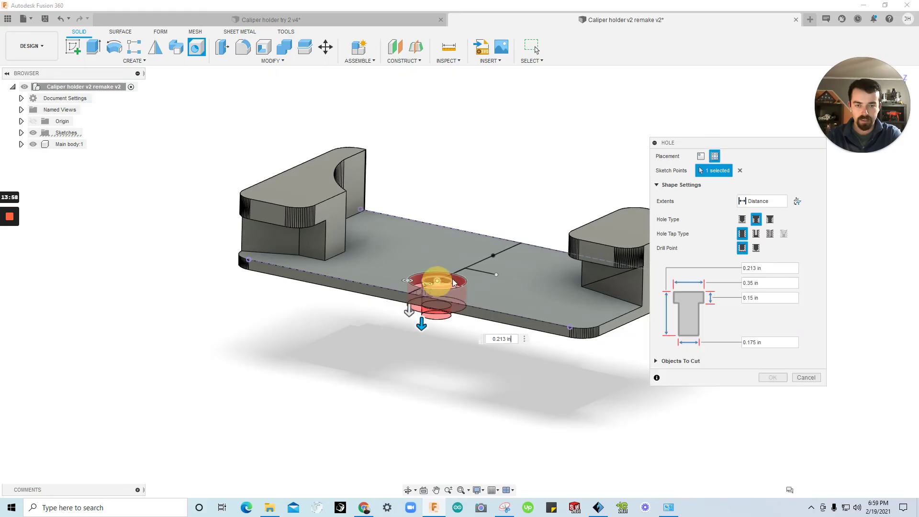
left_click(494, 257)
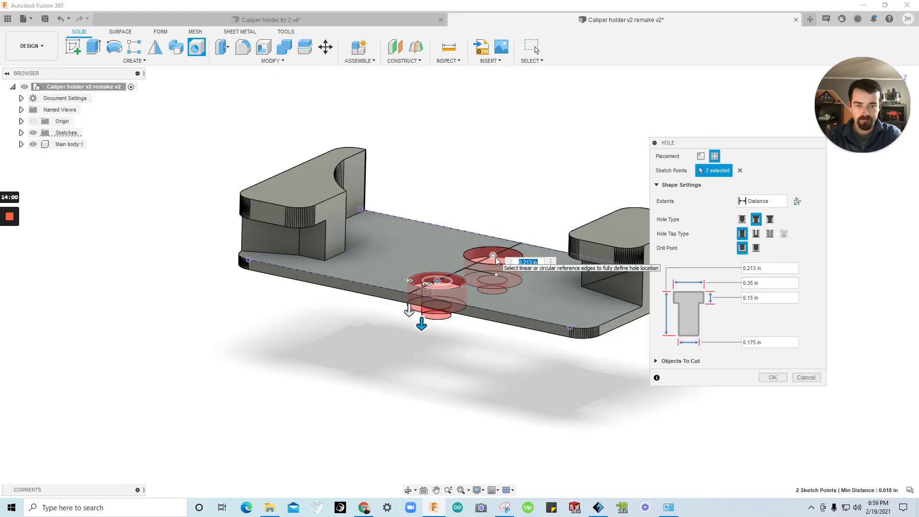
left_click(701, 156)
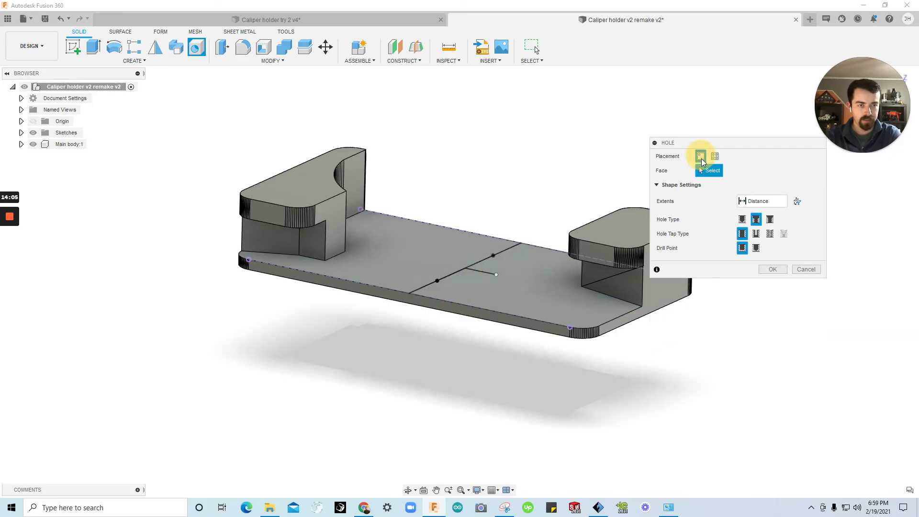
left_click(715, 157)
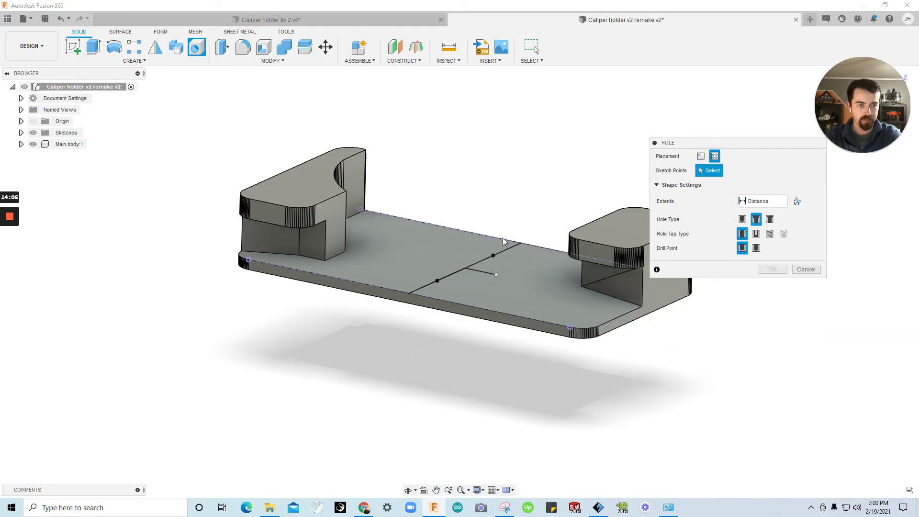
left_click(437, 282)
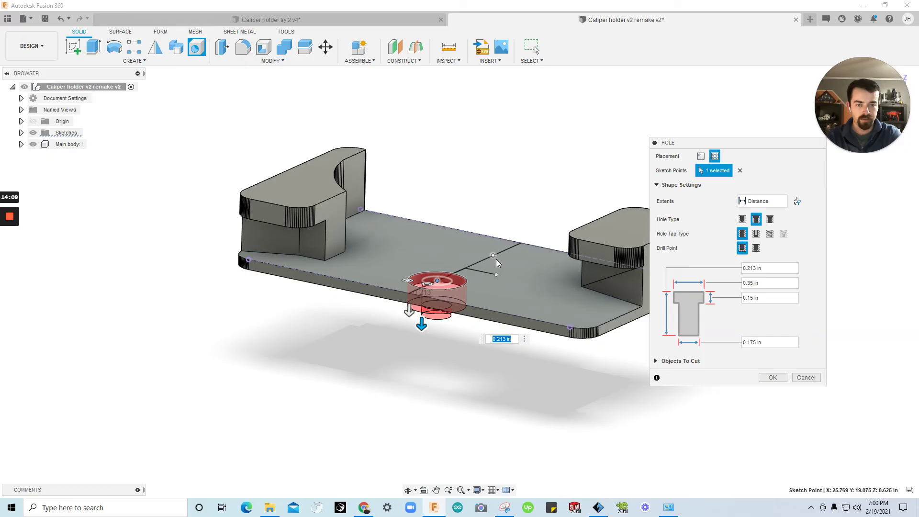
left_click(494, 256)
mouse_move(494, 257)
middle_mouse_down("shift")
mouse_move(515, 335)
mouse_move(493, 312)
mouse_move(503, 290)
mouse_move(462, 323)
mouse_move(478, 311)
middle_mouse_up("shift")
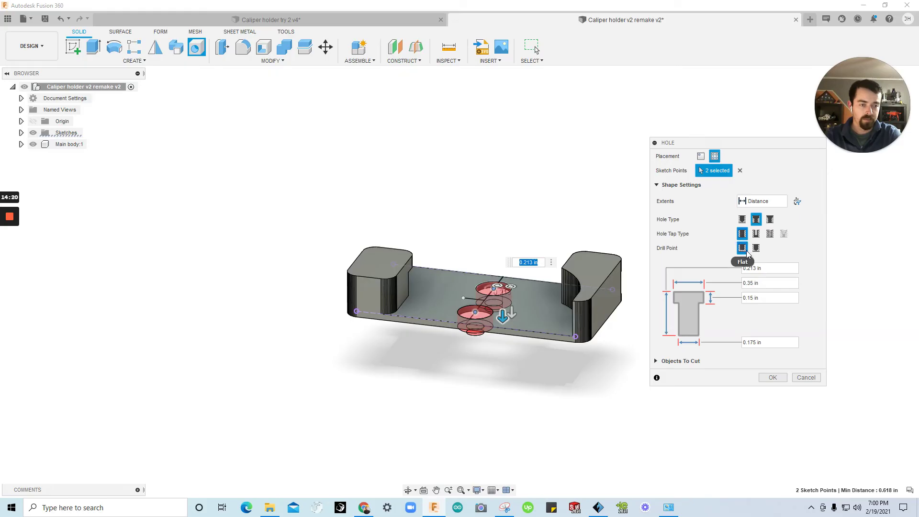
left_click(774, 204)
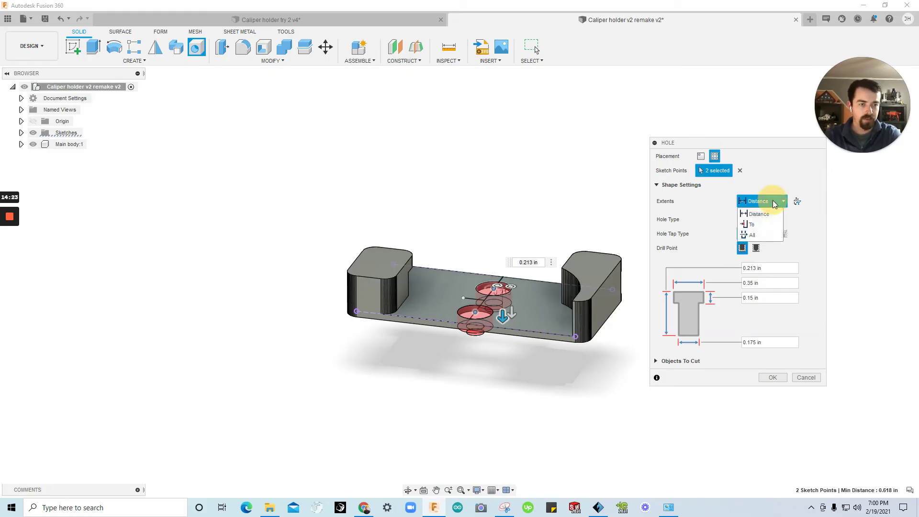
left_click(766, 234)
scroll(487, 319, "up", 5)
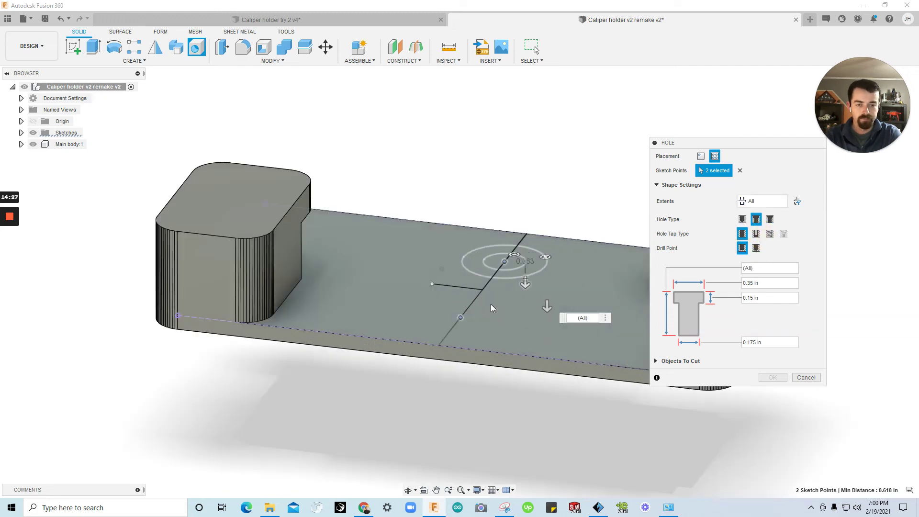
scroll(443, 314, "down", 2)
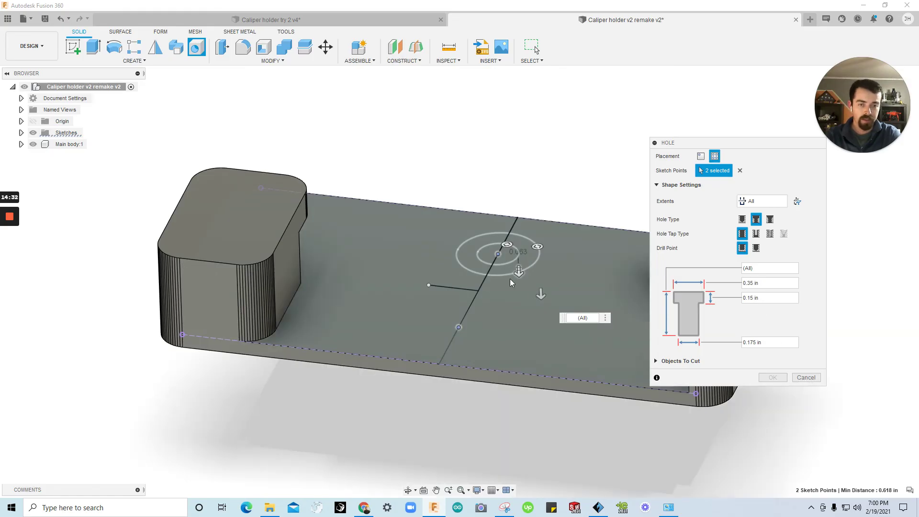
scroll(526, 285, "down", 3)
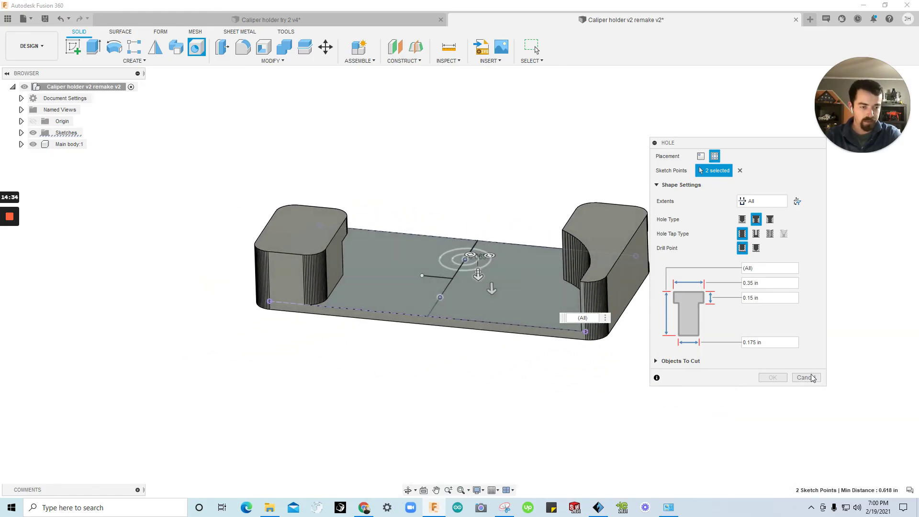
left_click(762, 201)
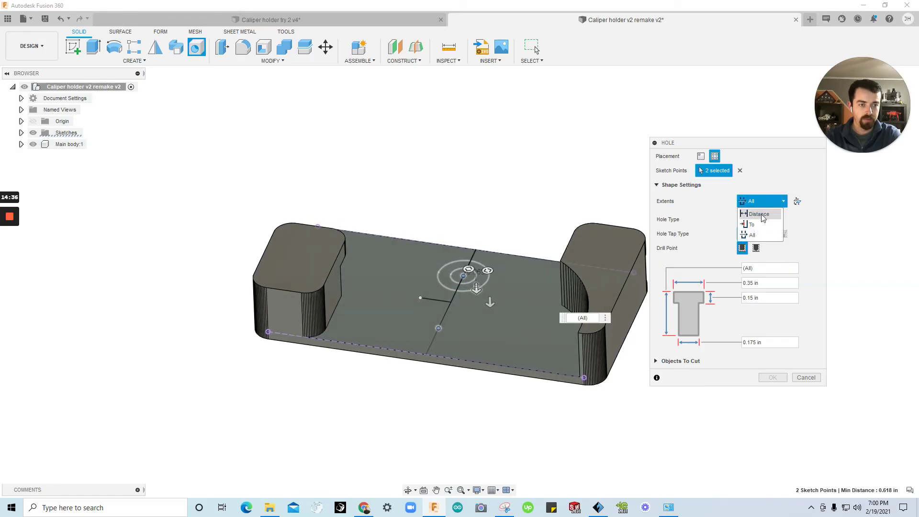
left_click(761, 214)
left_click_drag(477, 287, 486, 308)
middle_click_drag(420, 352, 466, 311, "shift")
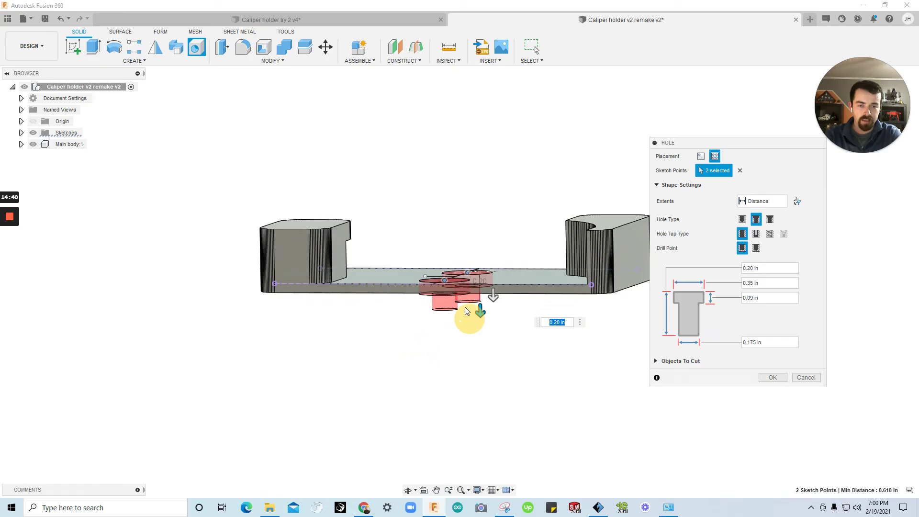
scroll(467, 311, "up", 5)
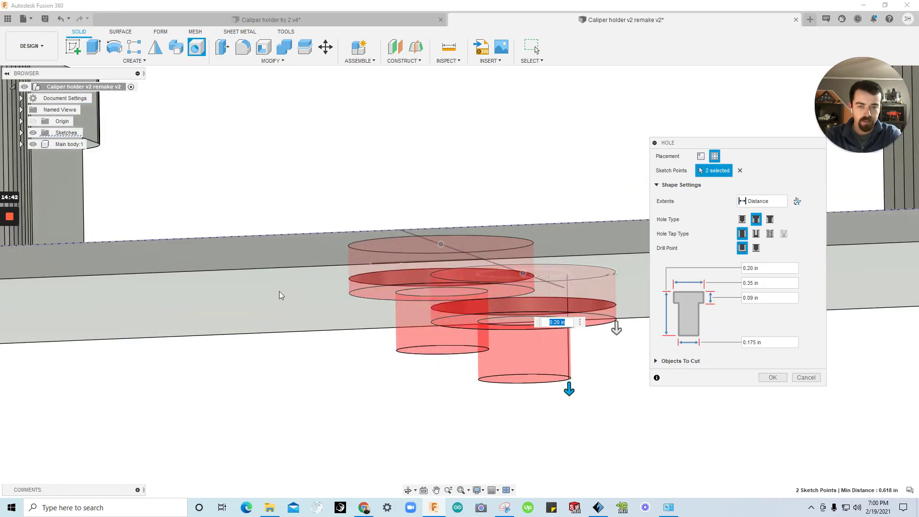
middle_click_drag(318, 329, 452, 312, "shift")
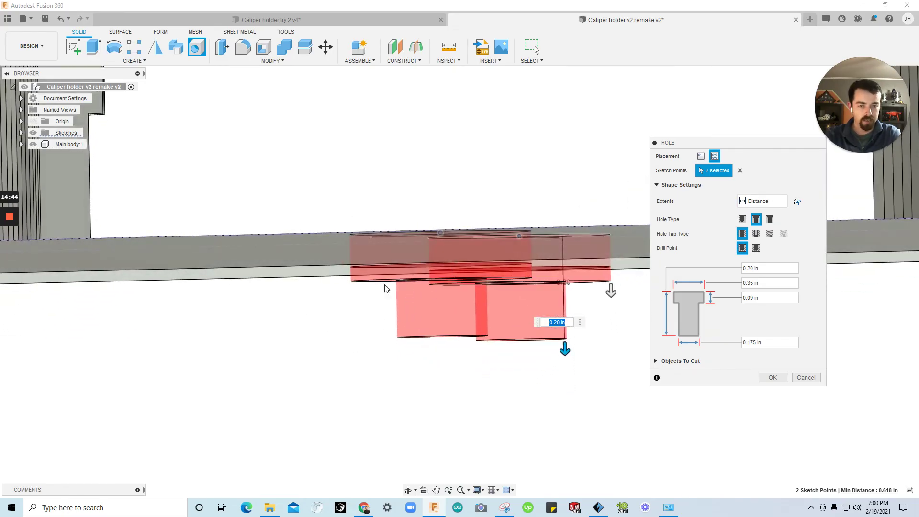
middle_click_drag(386, 288, 405, 345, "shift")
left_click(762, 284)
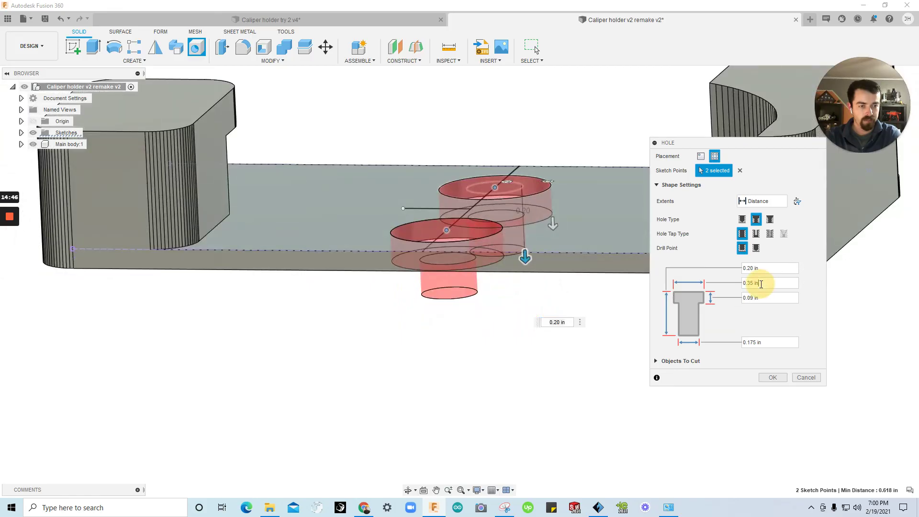
left_click(772, 379)
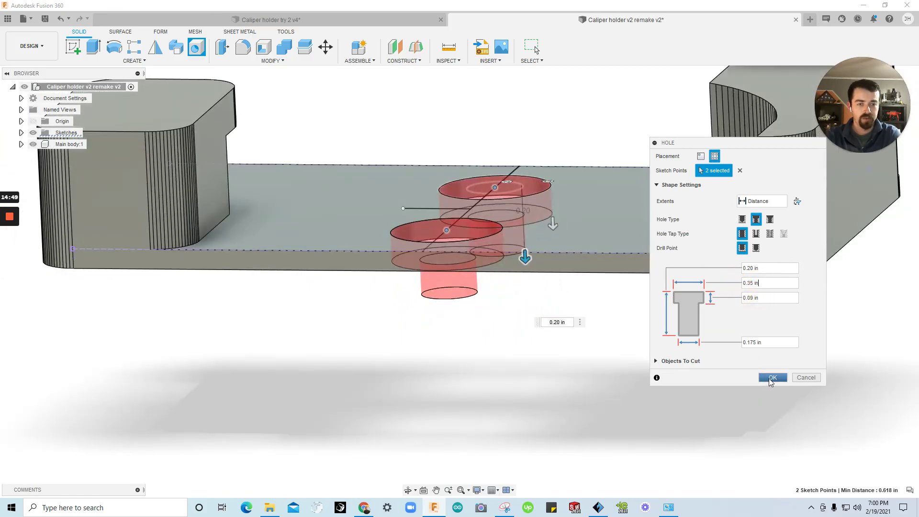
left_click(807, 378)
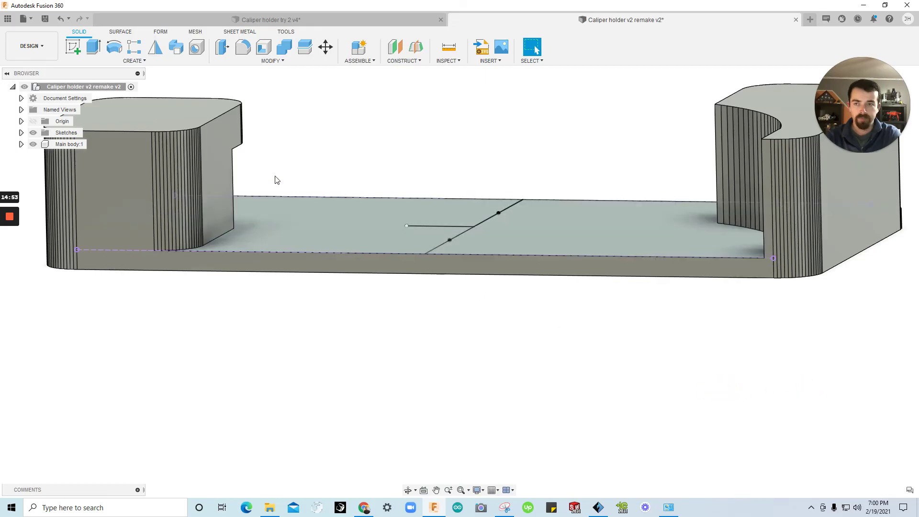
Step: Thicken the base plate by extruding its underside face 0.15 in outward
left_click(94, 47)
middle_click_drag(269, 261, 360, 262, "shift")
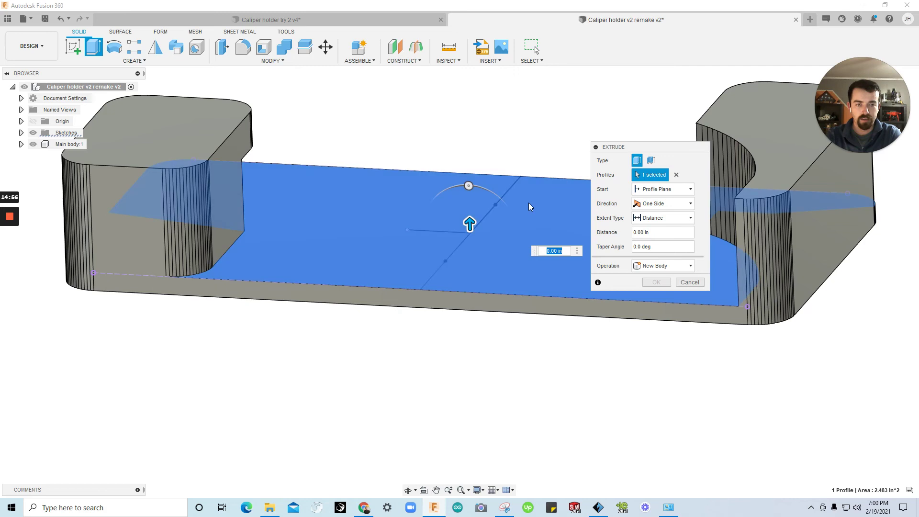
left_click(676, 176)
middle_click_drag(447, 303, 390, 267, "shift")
left_click(404, 292)
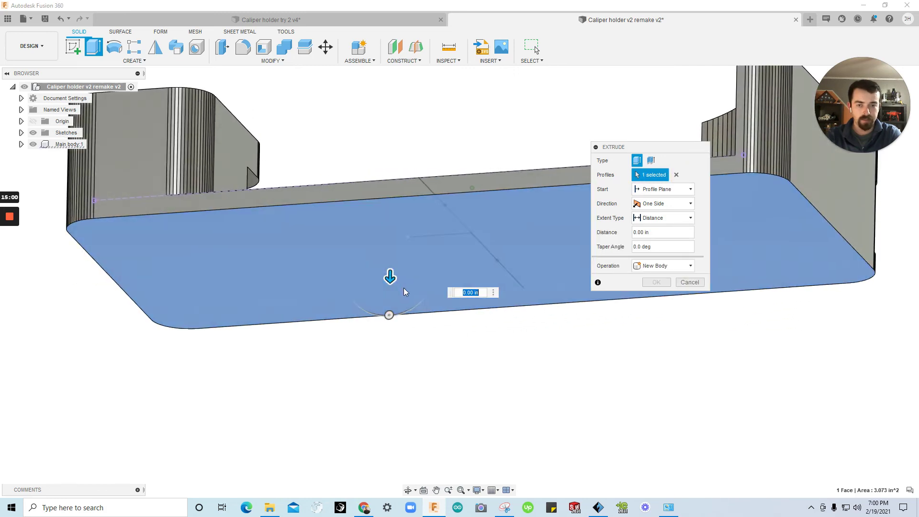
left_click_drag(390, 277, 562, 390)
key("Return")
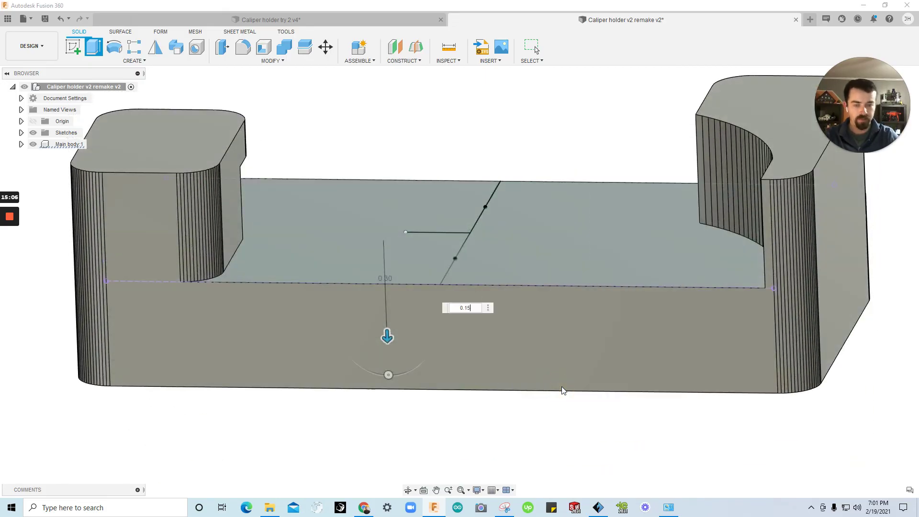
middle_click_drag(563, 390, 447, 396, "shift")
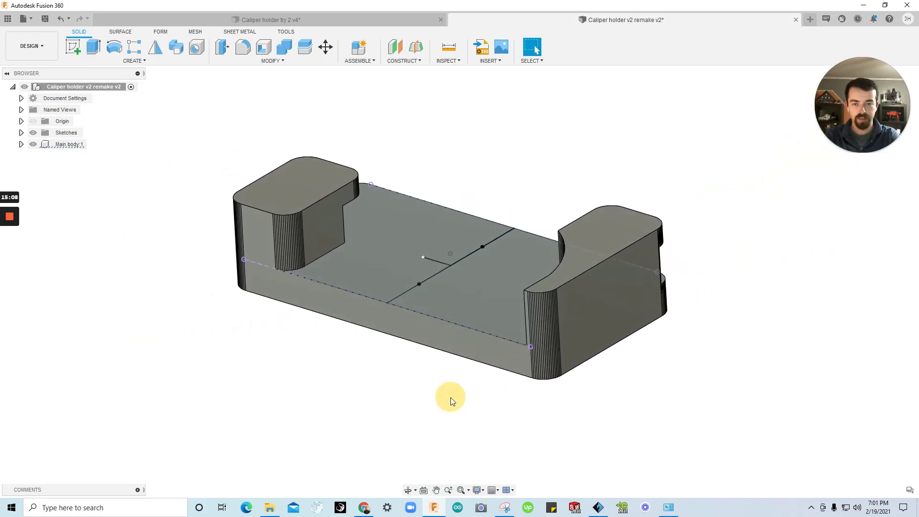
Step: Cut counterbore holes at both sketch points on the plate, 0.213 in deep and 0.175 in wide, with a 0.35 in counterbore 0.15 in deep
left_click(197, 48)
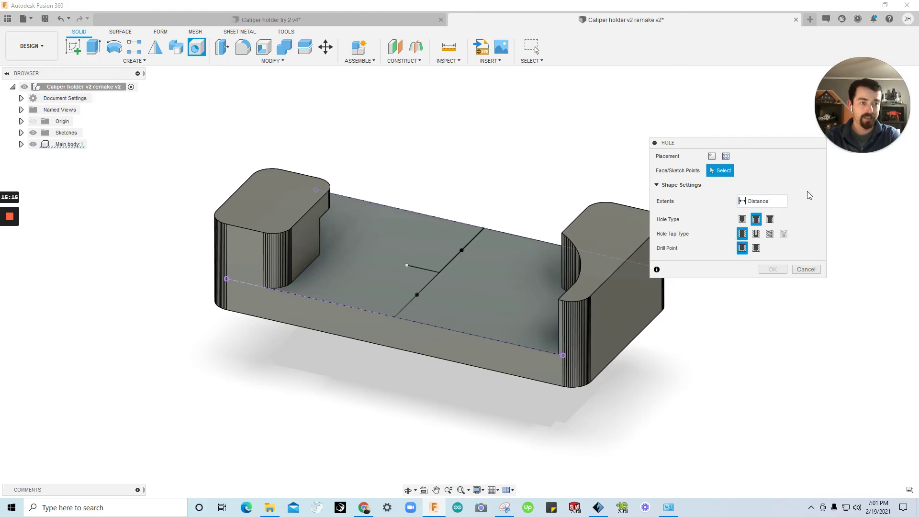
left_click(726, 156)
left_click(462, 250)
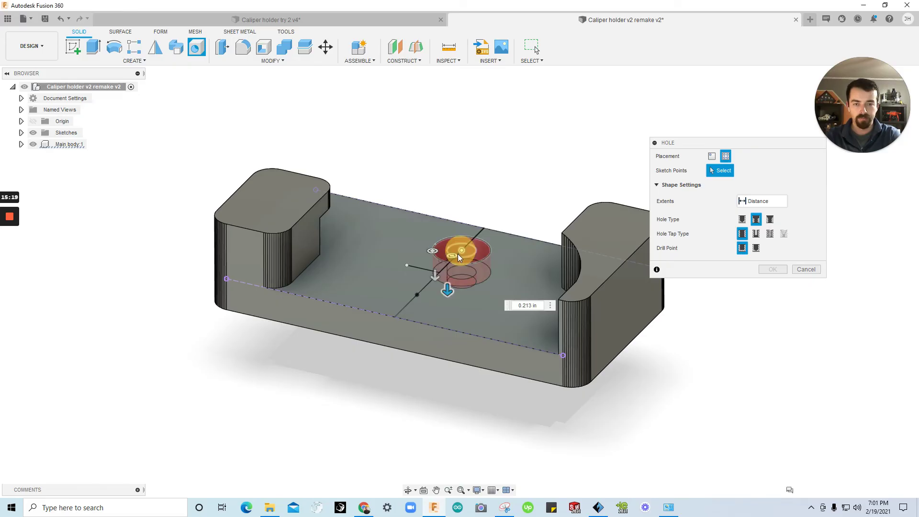
left_click(417, 295)
middle_click_drag(422, 310, 489, 360, "shift")
scroll(431, 302, "up", 5)
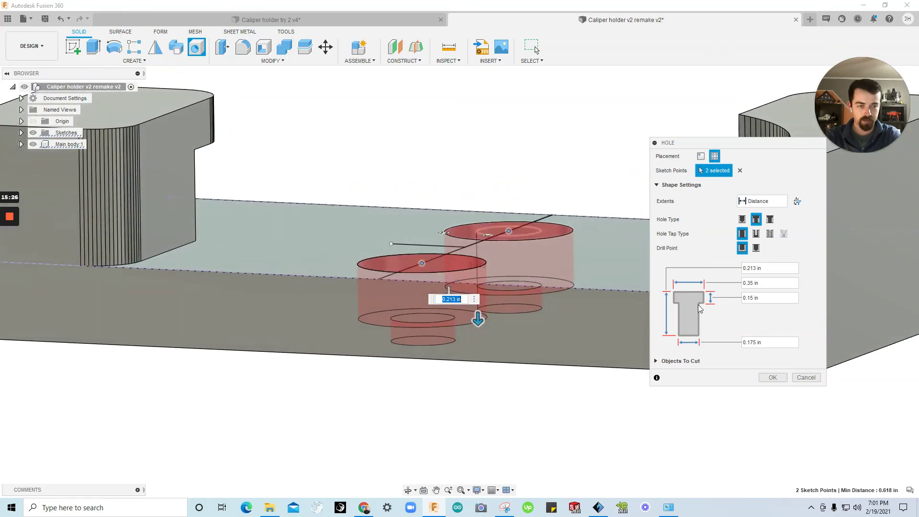
left_click(654, 365)
left_click(656, 362)
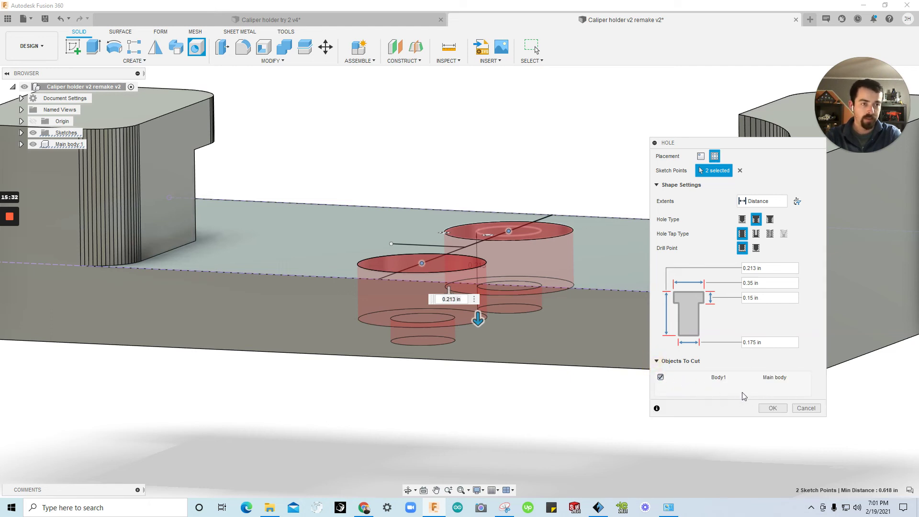
left_click(772, 408)
key("F6")
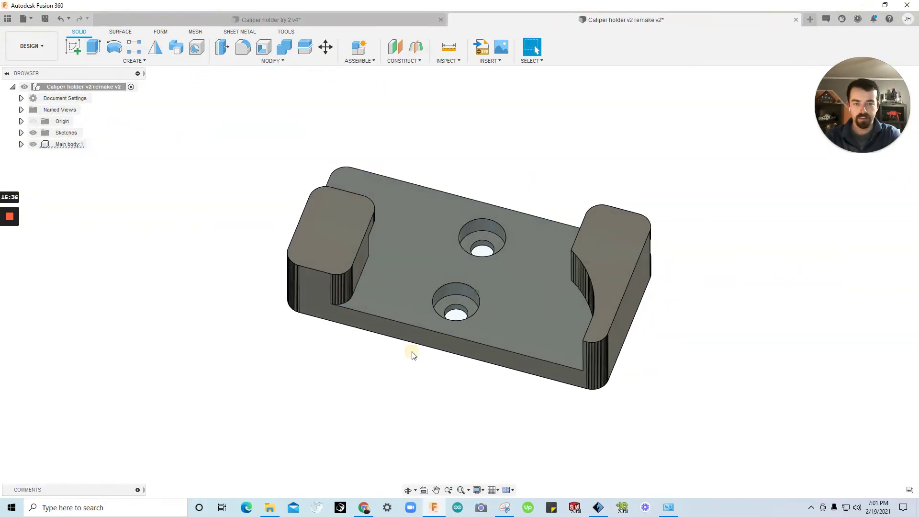
scroll(475, 244, "up", 5)
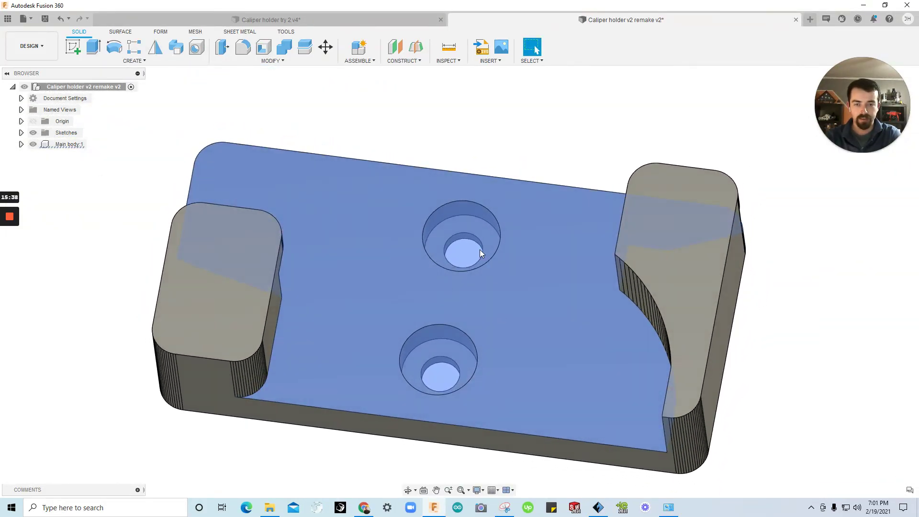
key("F6")
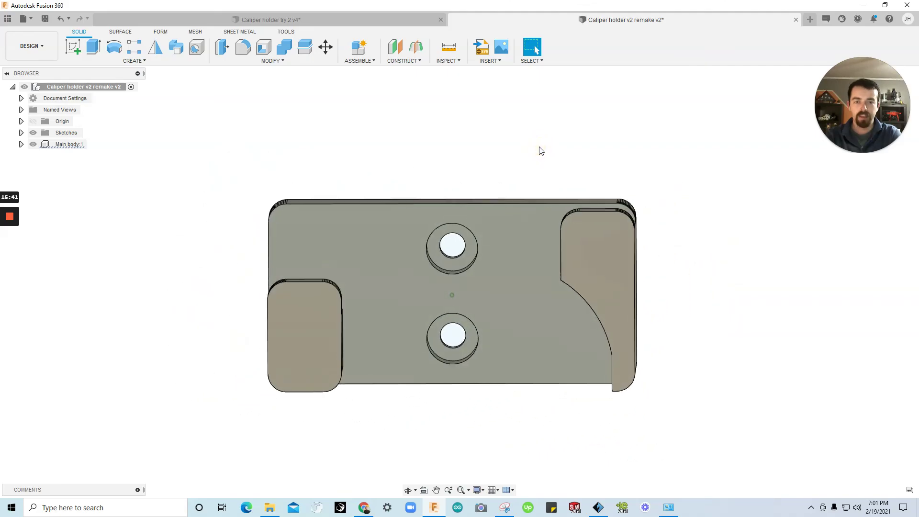
key("F6")
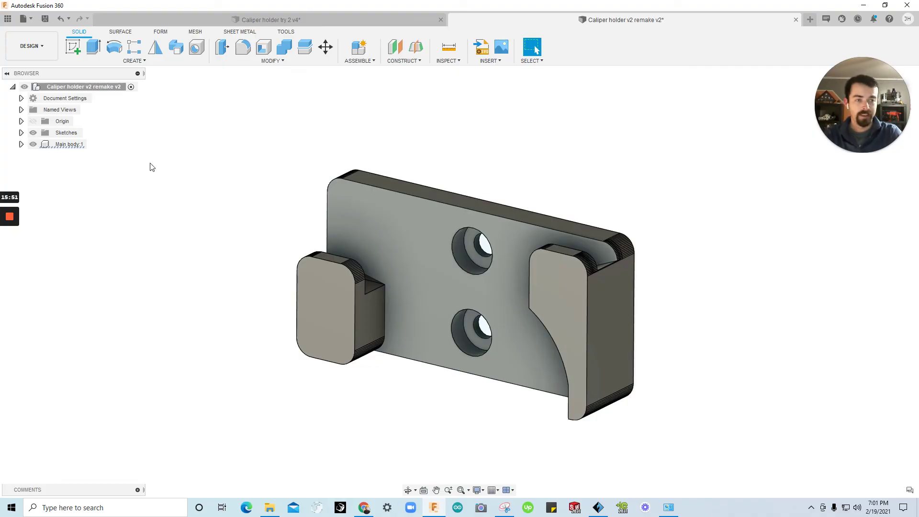
left_click(66, 149)
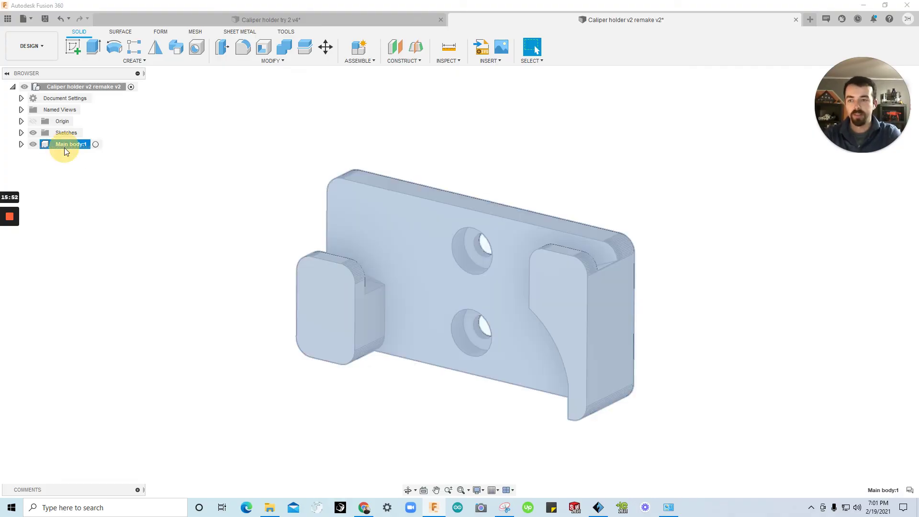
right_click(58, 150)
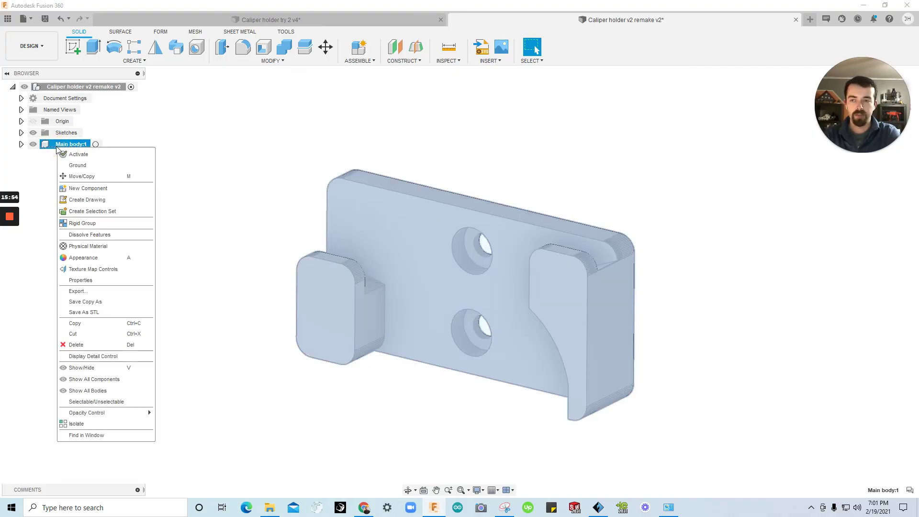
left_click(109, 314)
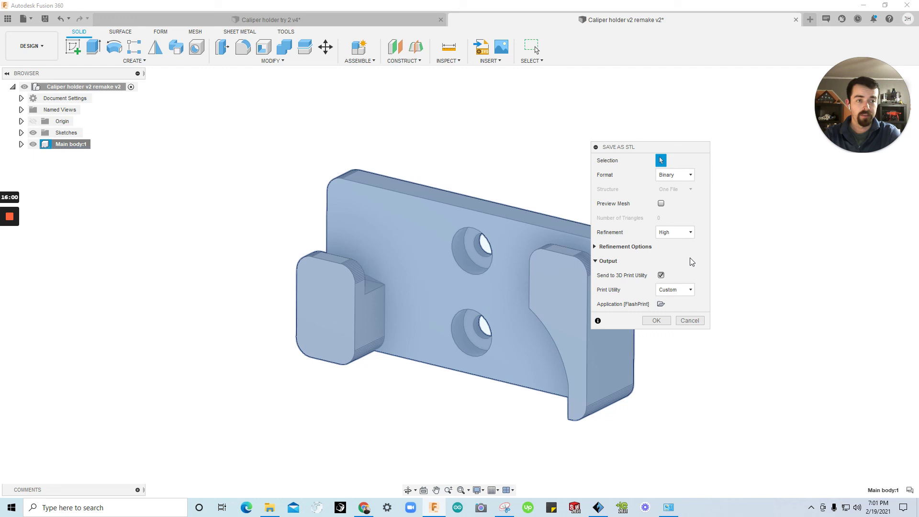
left_click(661, 275)
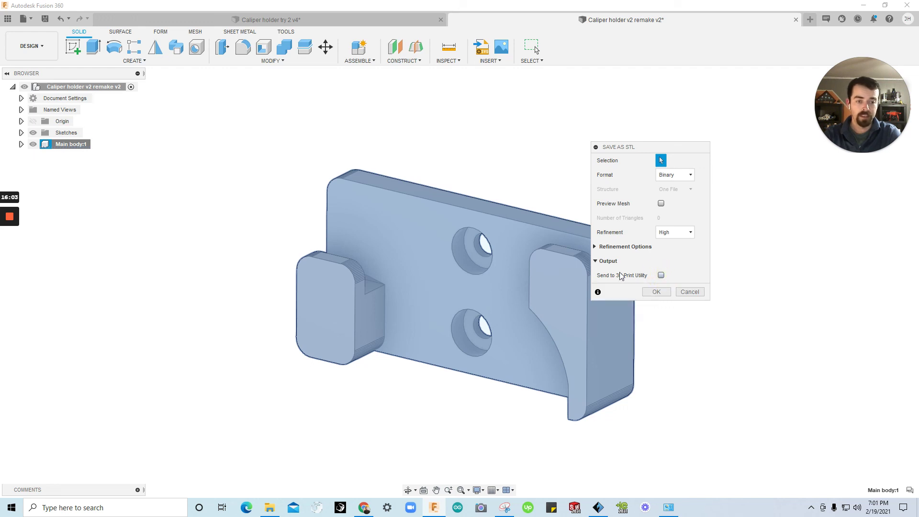
left_click(656, 292)
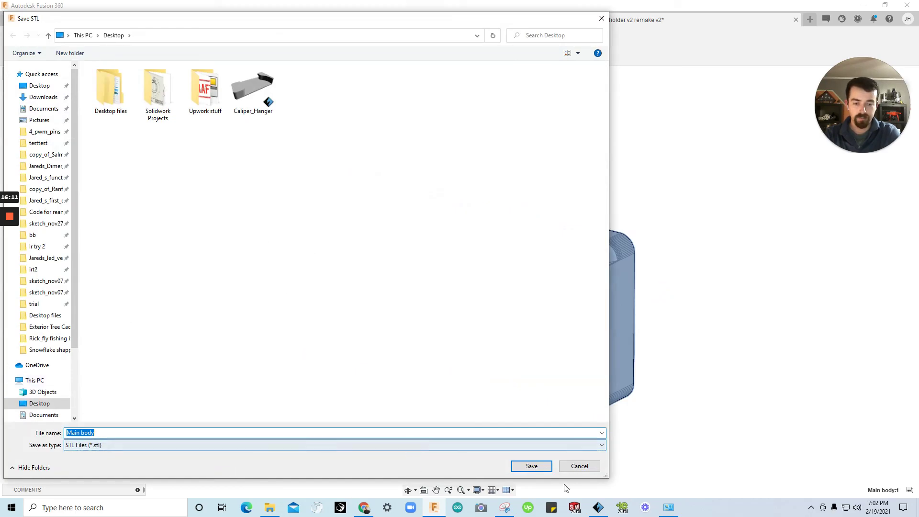
left_click(579, 467)
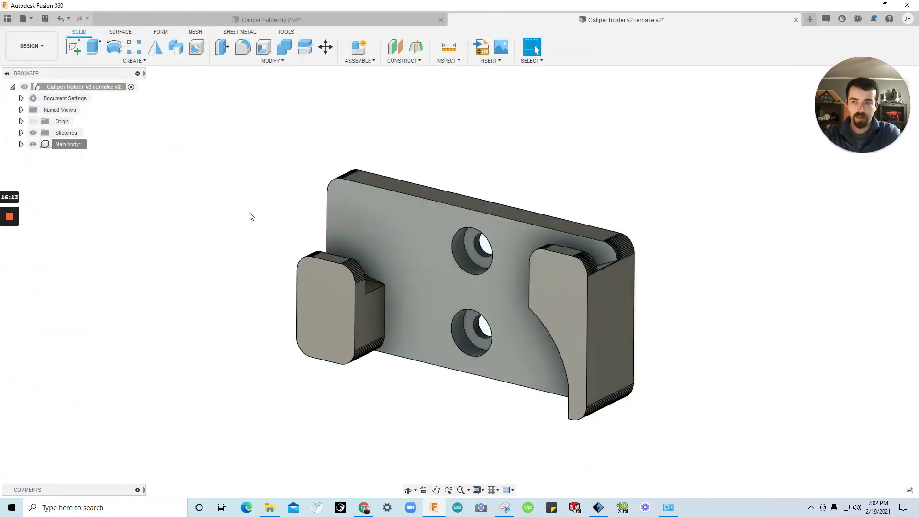
Step: Send the Main body component as a binary, high-refinement STL to the FlashPrint print utility, declining the FlashPrint update
right_click(67, 145)
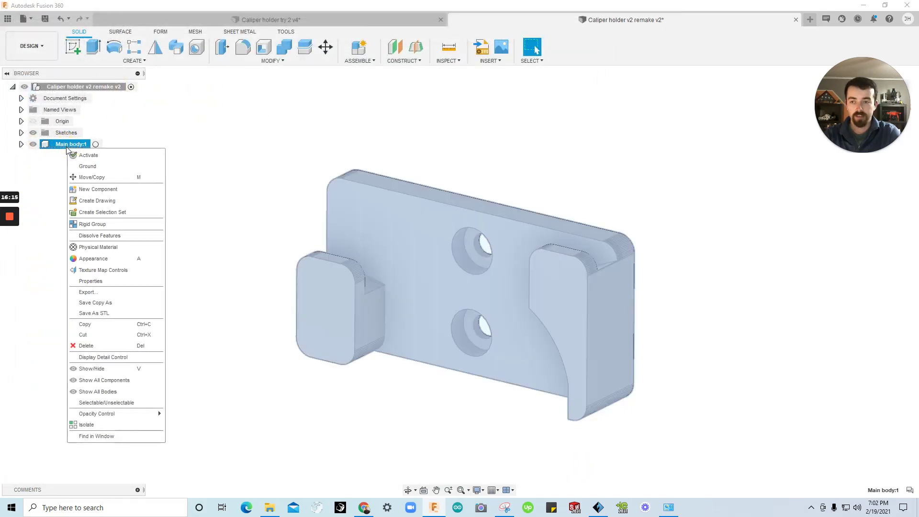
left_click(106, 315)
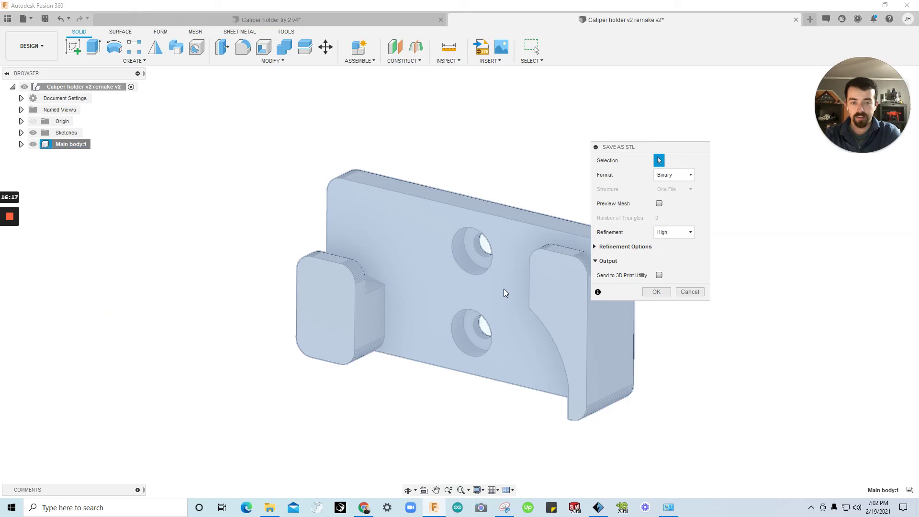
left_click(660, 276)
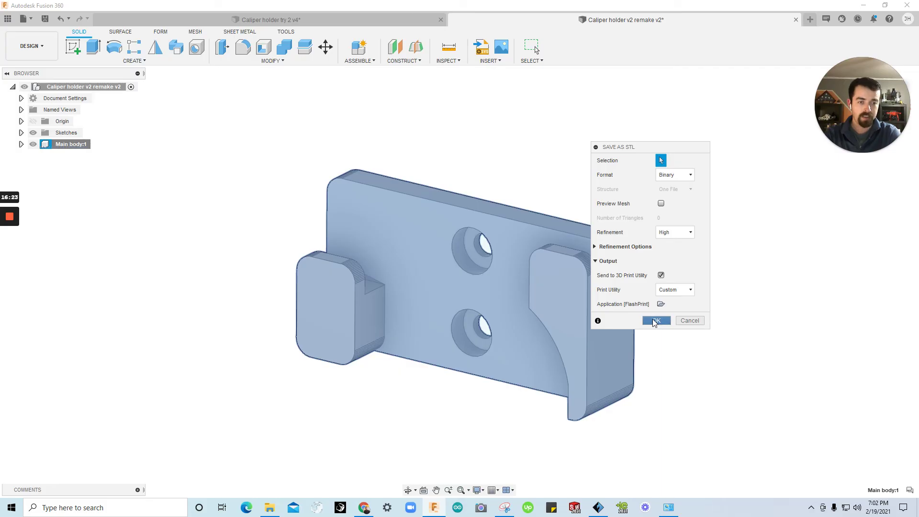
left_click(655, 320)
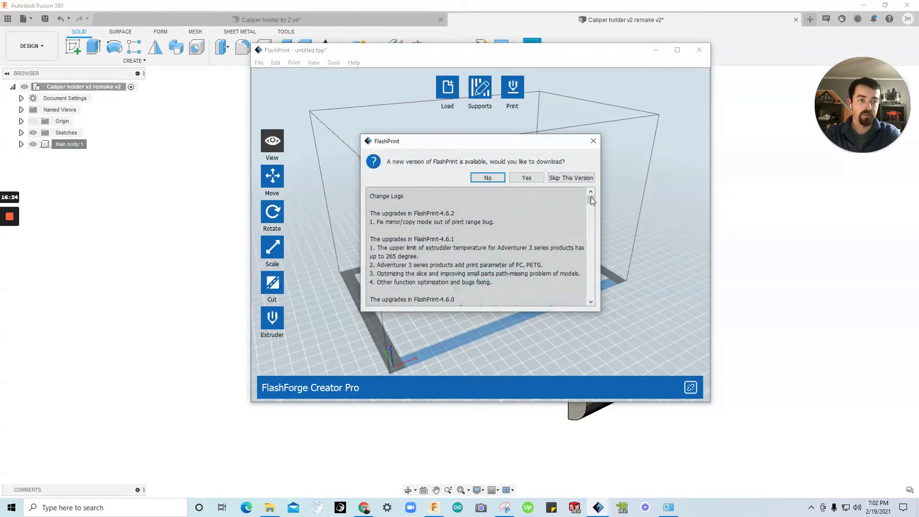
left_click(490, 180)
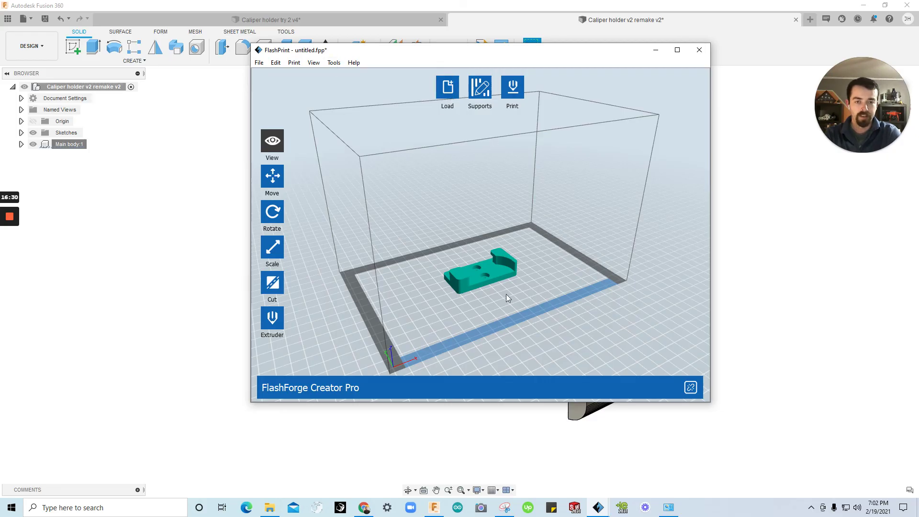
Step: Inspect the caliper holder on the FlashPrint build plate, and close FlashPrint without saving
scroll(507, 294, "down", 2)
scroll(481, 283, "up", 5)
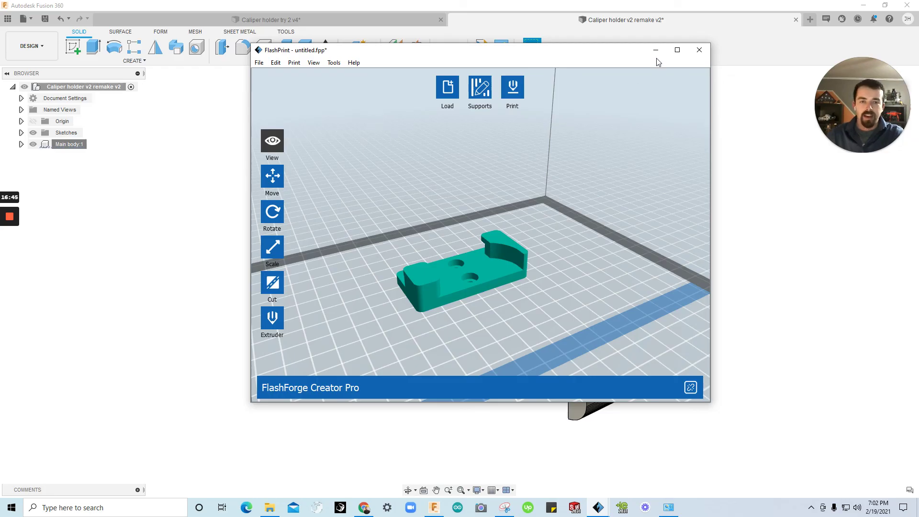
left_click(700, 49)
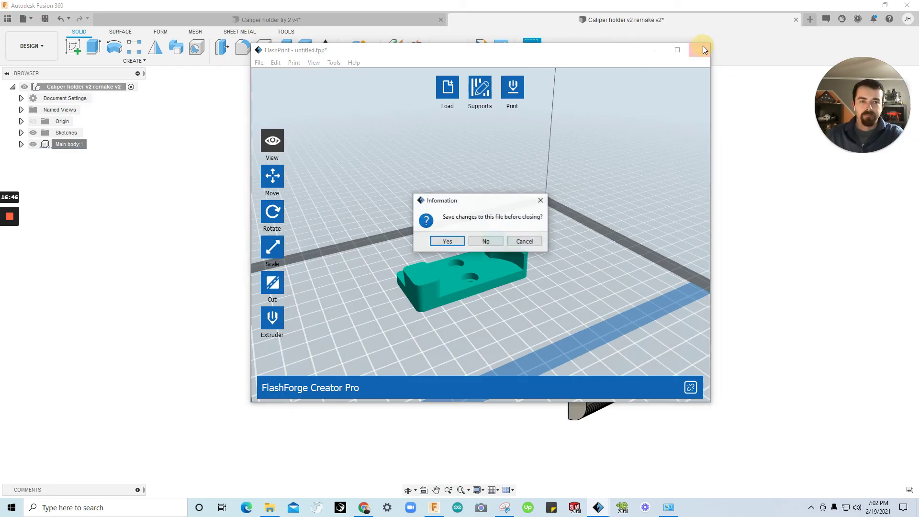
left_click(484, 243)
left_click(544, 167)
scroll(544, 168, "down", 3)
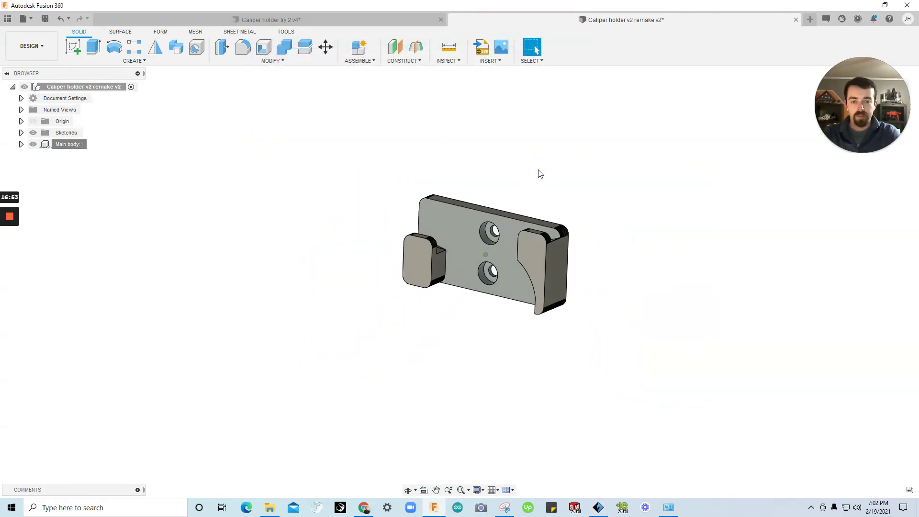
middle_click_drag(470, 363, 476, 377, "shift")
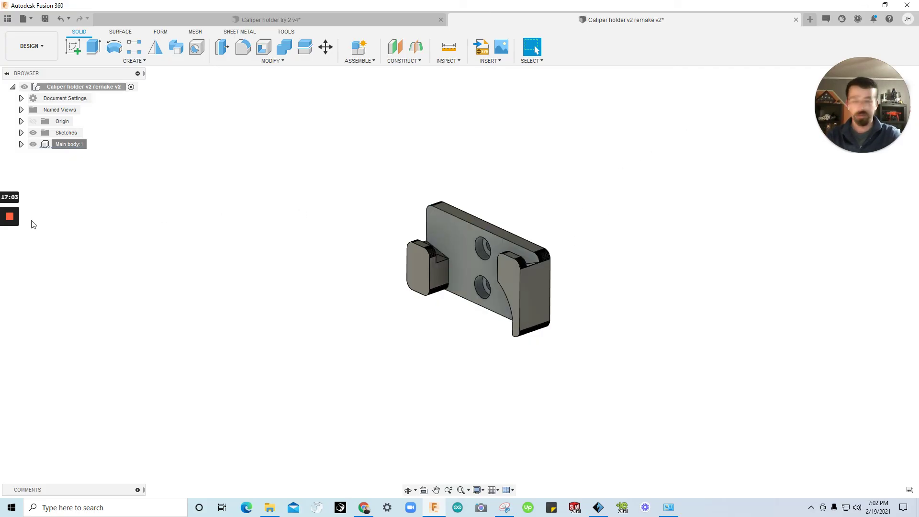
mouse_move(9, 222)
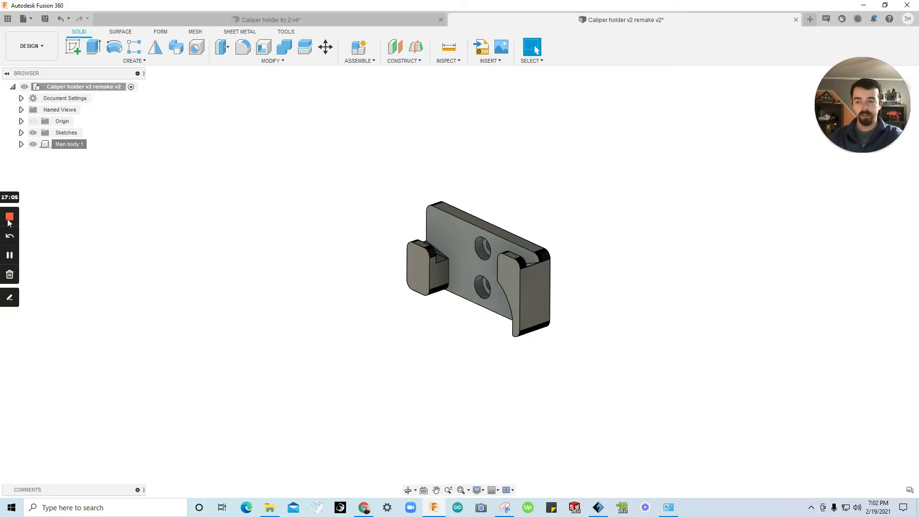